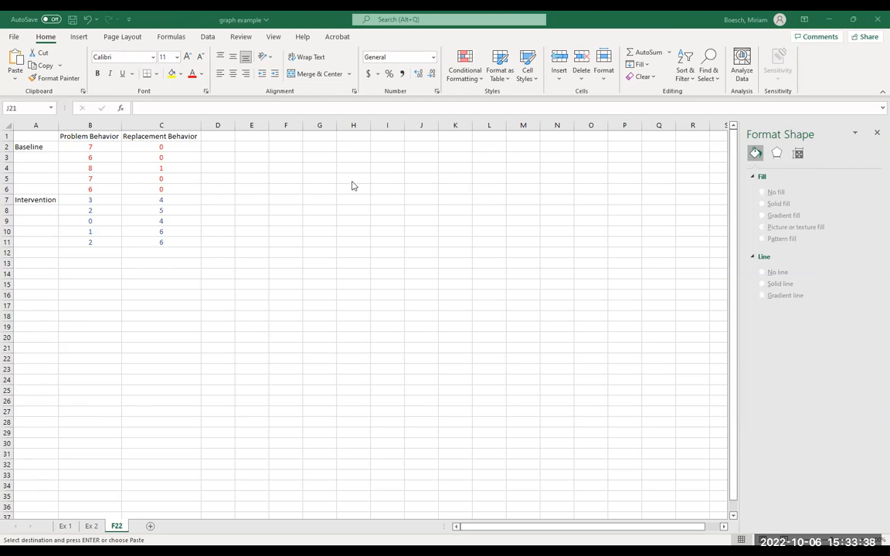
Step: Examine the Problem Behavior and Replacement Behavior data columns across rows 1 to 11
{"action": "left_click", "coordinate": [318, 343]}
{"action": "left_click_drag", "start_coordinate": [93, 147], "coordinate": [103, 188]}
{"action": "key", "text": "ctrl+c"}
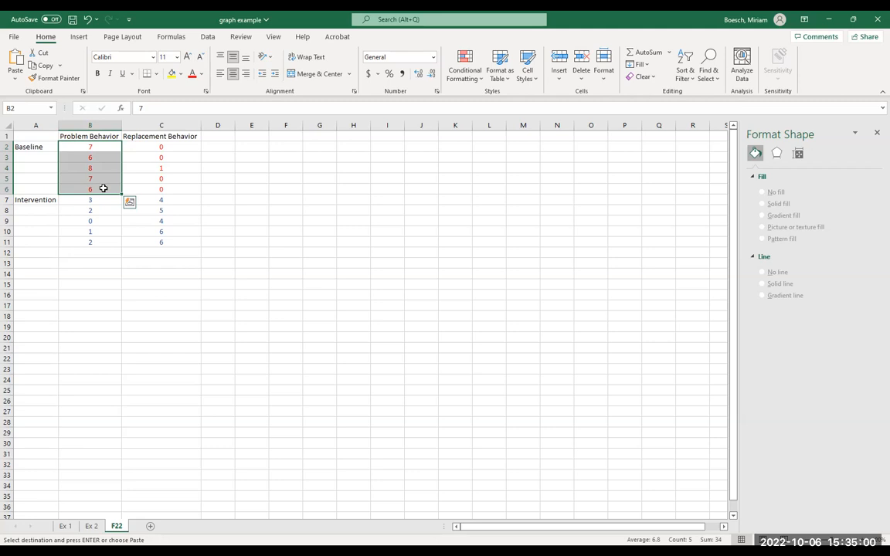
{"action": "left_click", "coordinate": [174, 368]}
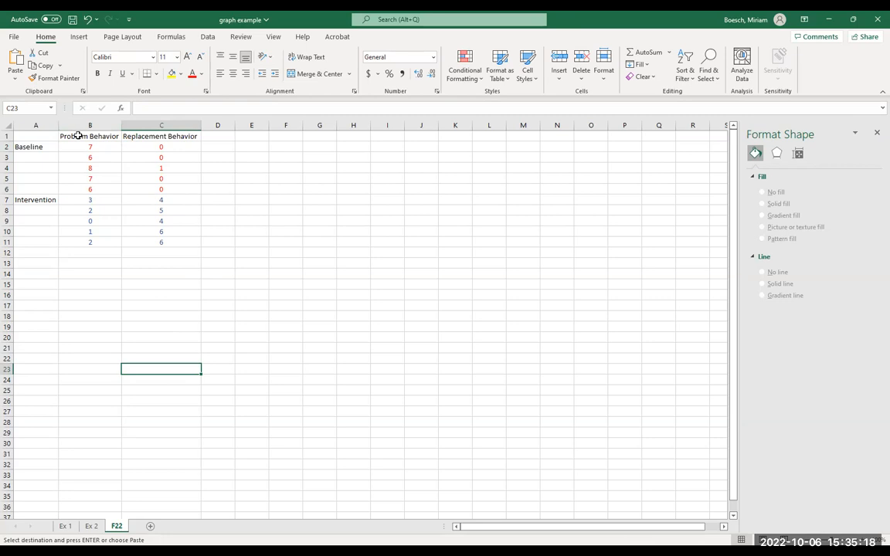
{"action": "left_click_drag", "start_coordinate": [78, 136], "coordinate": [95, 242]}
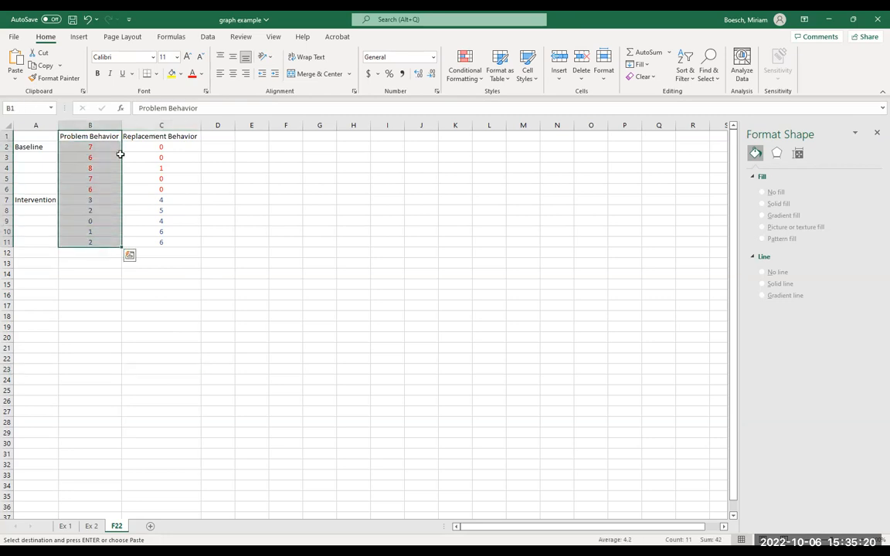
{"action": "left_click_drag", "start_coordinate": [141, 133], "coordinate": [160, 246]}
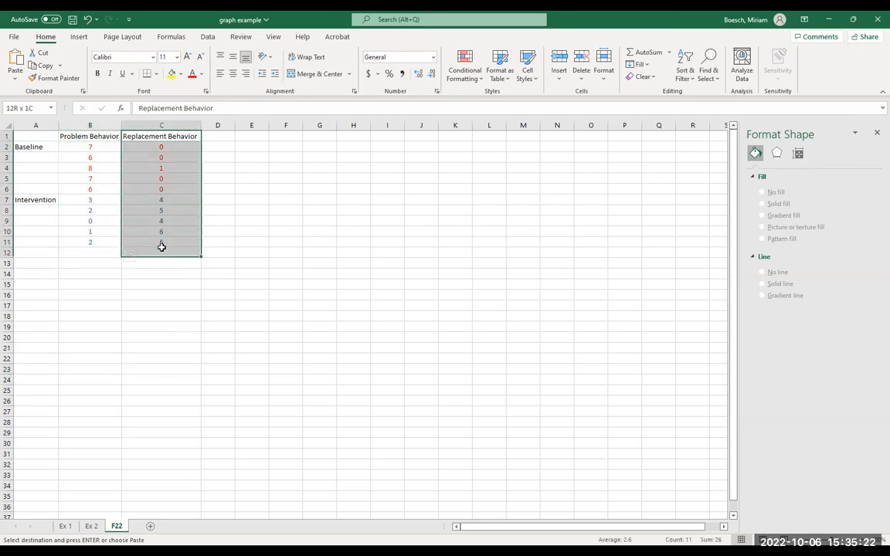
{"action": "left_click", "coordinate": [161, 251]}
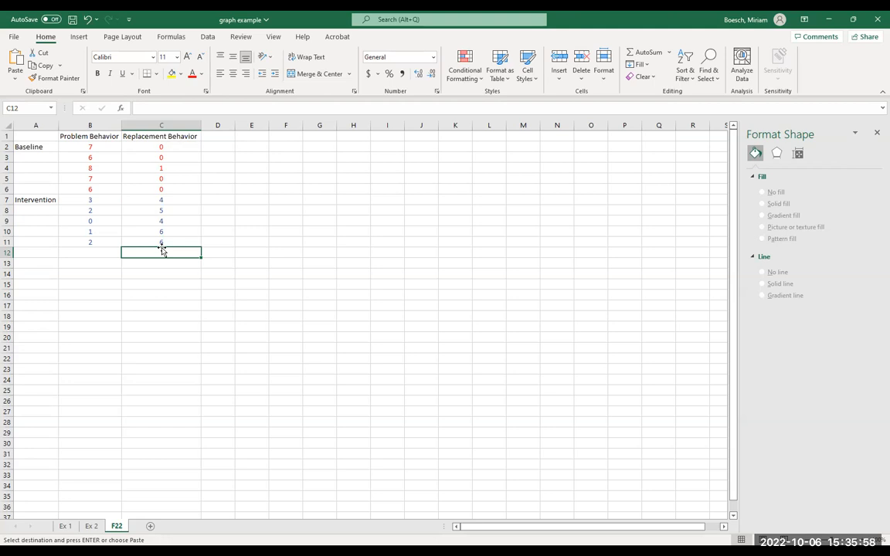
{"action": "left_click_drag", "start_coordinate": [102, 136], "coordinate": [104, 241]}
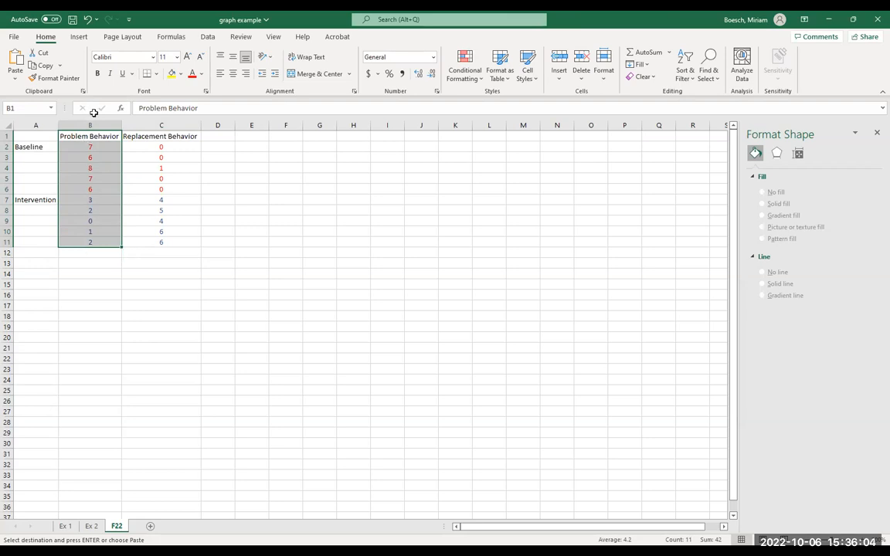
{"action": "left_click_drag", "start_coordinate": [150, 134], "coordinate": [163, 193]}
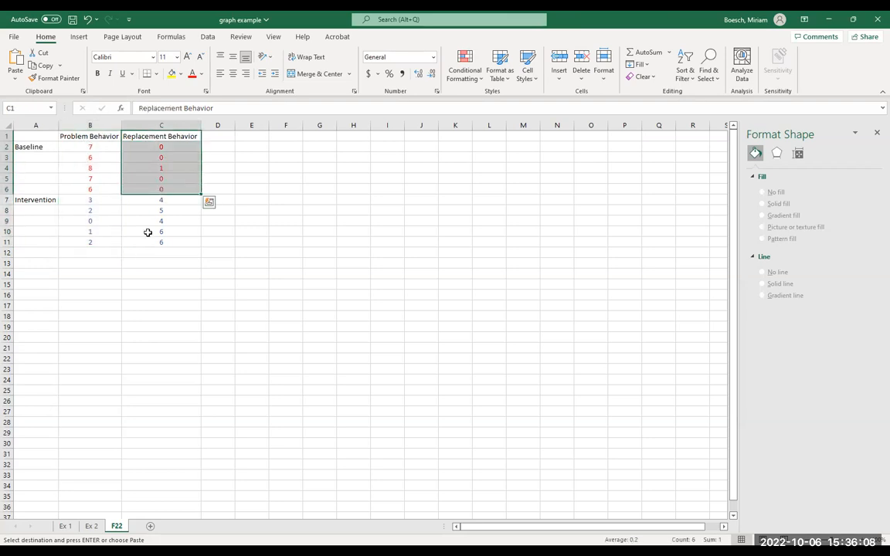
{"action": "left_click", "coordinate": [147, 233]}
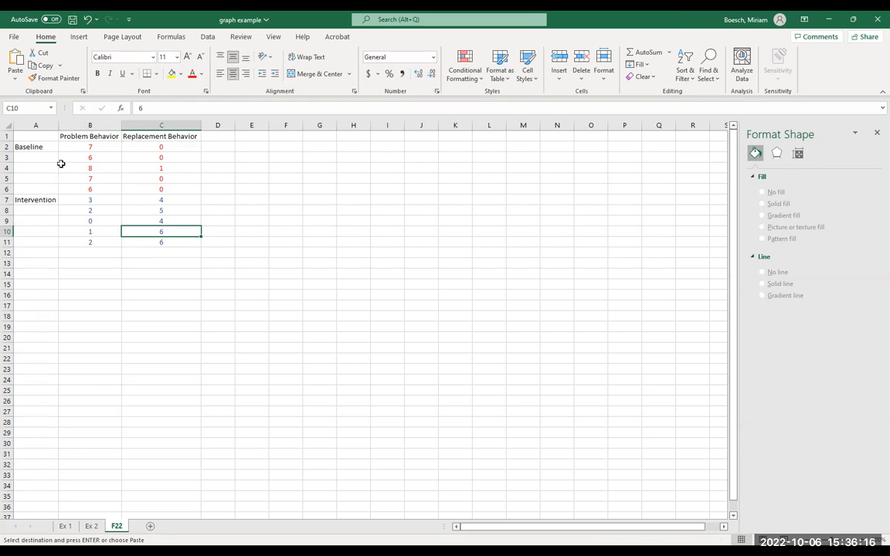
Step: Examine the baseline values in rows 2 to 6 for both the problem and the replacement behavior
{"action": "left_click_drag", "start_coordinate": [72, 146], "coordinate": [76, 184]}
{"action": "key", "text": "ctrl+v"}
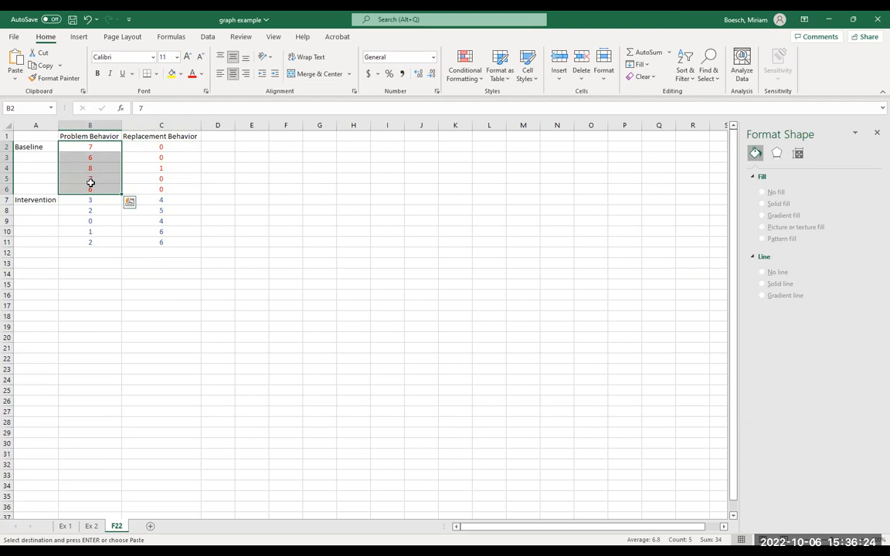
{"action": "left_click", "coordinate": [115, 263]}
{"action": "left_click_drag", "start_coordinate": [97, 146], "coordinate": [107, 189]}
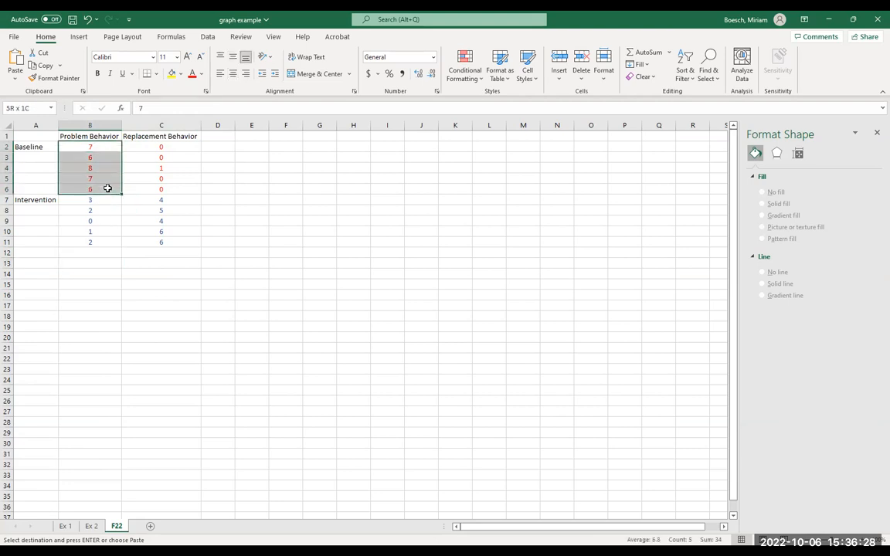
{"action": "left_click", "coordinate": [91, 147]}
{"action": "left_click", "coordinate": [94, 157]}
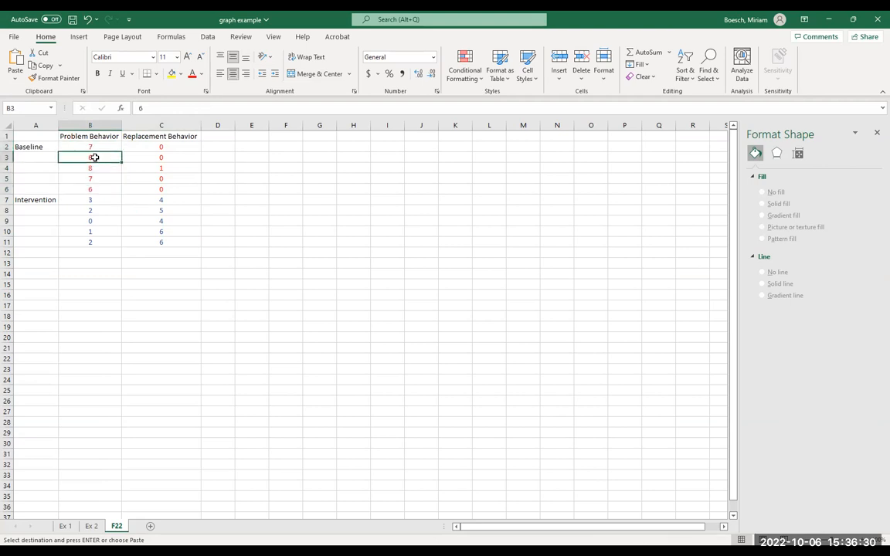
{"action": "left_click", "coordinate": [93, 168]}
{"action": "left_click", "coordinate": [96, 179]}
{"action": "left_click", "coordinate": [98, 189]}
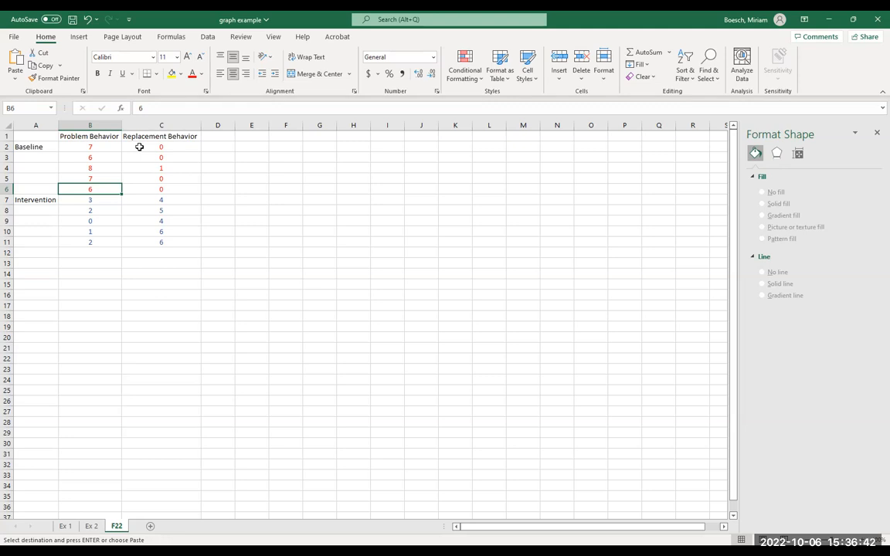
{"action": "left_click_drag", "start_coordinate": [139, 147], "coordinate": [155, 184]}
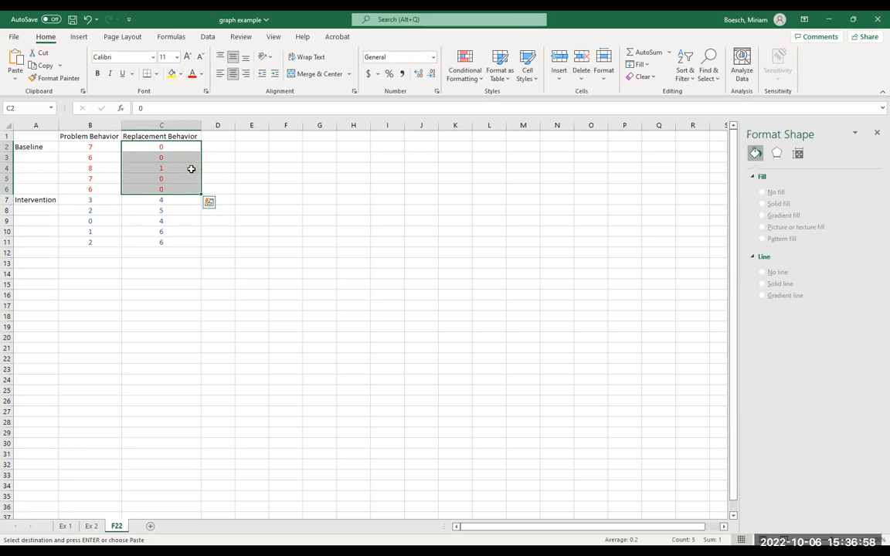
{"action": "left_click", "coordinate": [175, 147]}
{"action": "left_click", "coordinate": [172, 169]}
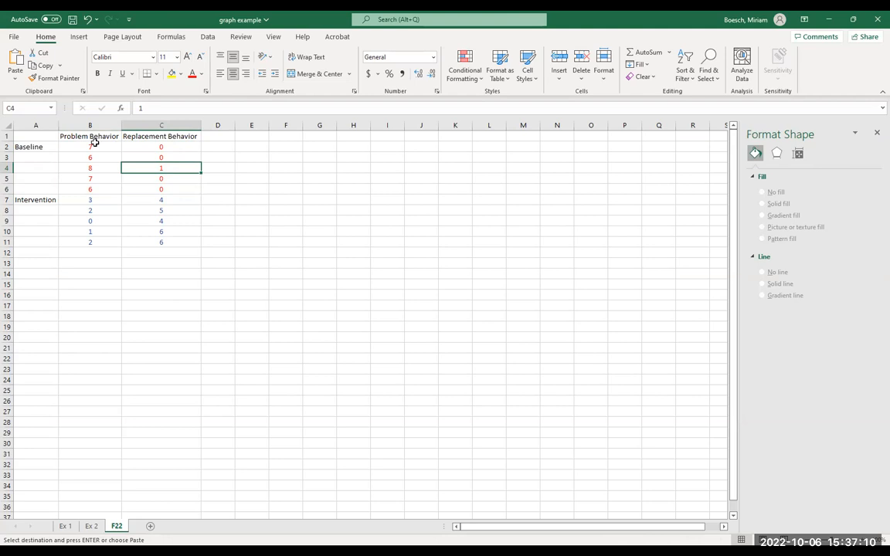
Step: Examine the intervention values in rows 7 to 11 and compare them with the baseline values for each behavior
{"action": "left_click_drag", "start_coordinate": [89, 200], "coordinate": [171, 240]}
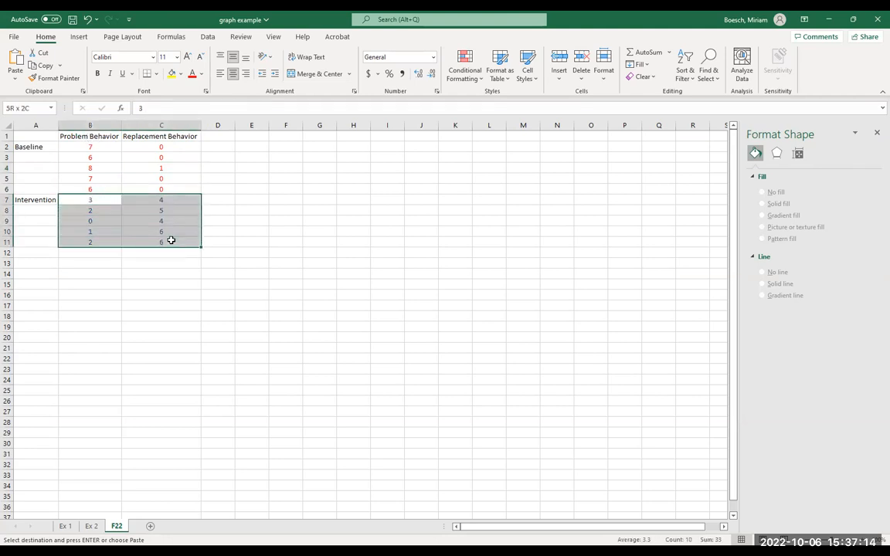
{"action": "left_click", "coordinate": [136, 323]}
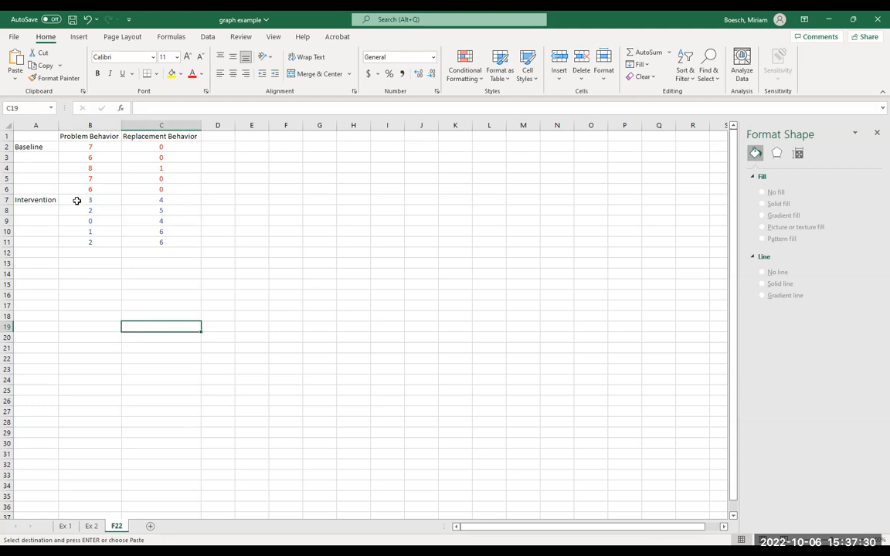
{"action": "left_click_drag", "start_coordinate": [77, 200], "coordinate": [83, 243]}
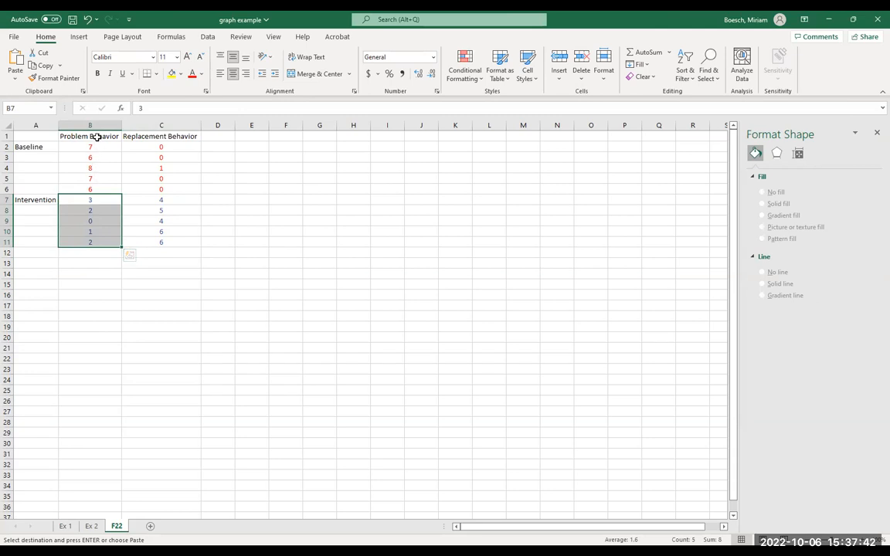
{"action": "left_click", "coordinate": [98, 201]}
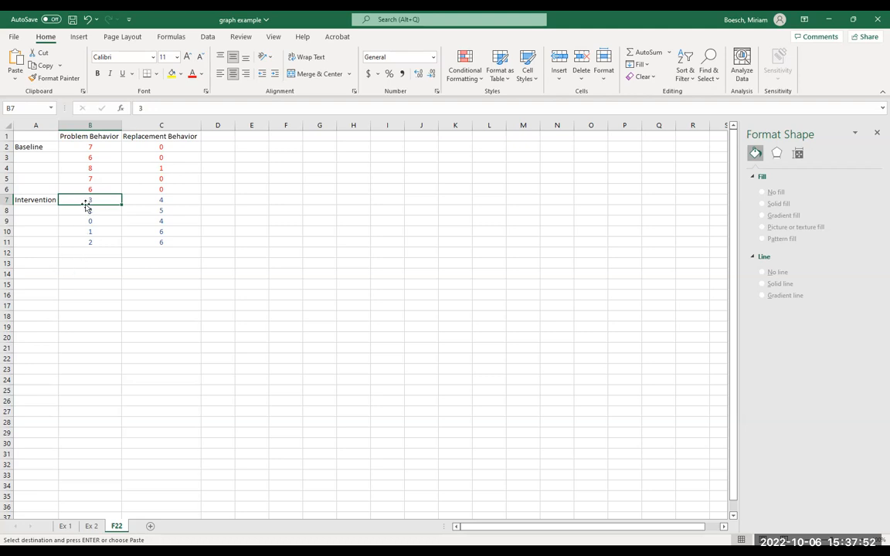
{"action": "left_click_drag", "start_coordinate": [89, 199], "coordinate": [94, 242]}
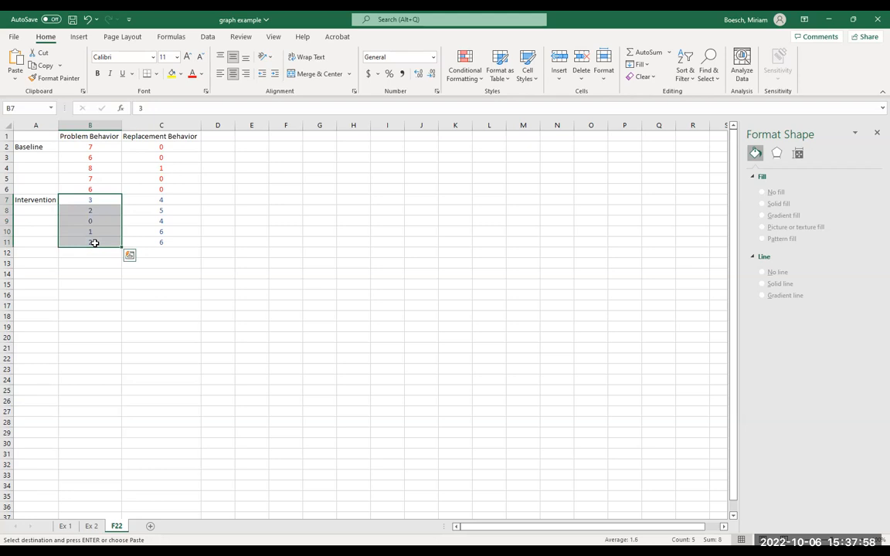
{"action": "left_click", "coordinate": [74, 199]}
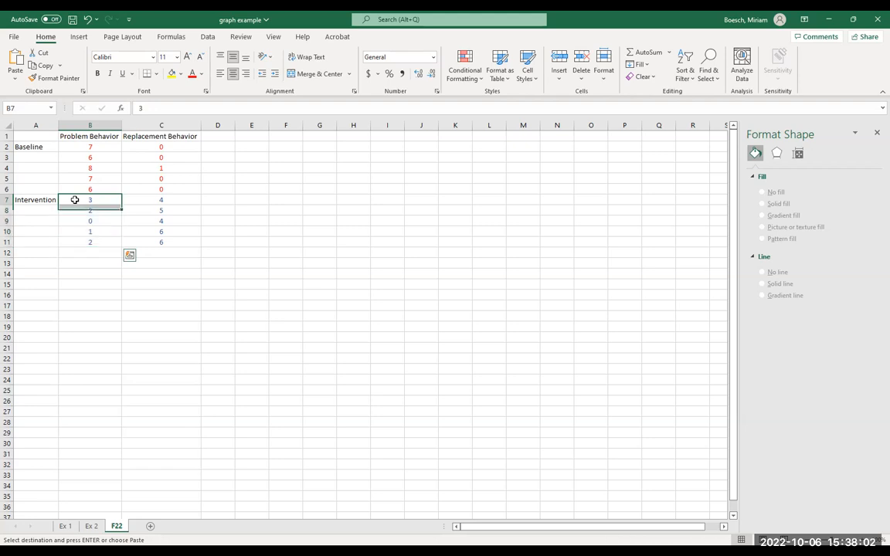
{"action": "left_click", "coordinate": [143, 306]}
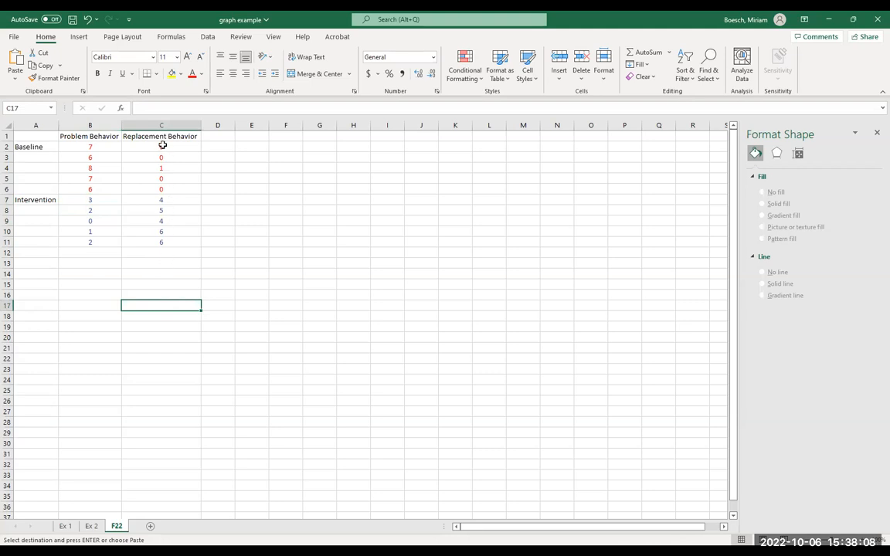
{"action": "left_click_drag", "start_coordinate": [162, 146], "coordinate": [161, 185]}
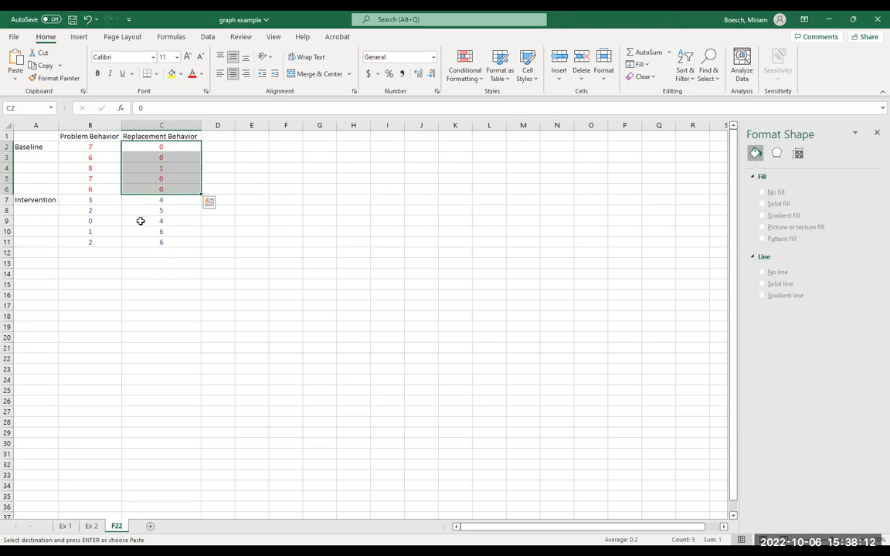
{"action": "left_click_drag", "start_coordinate": [145, 201], "coordinate": [150, 239]}
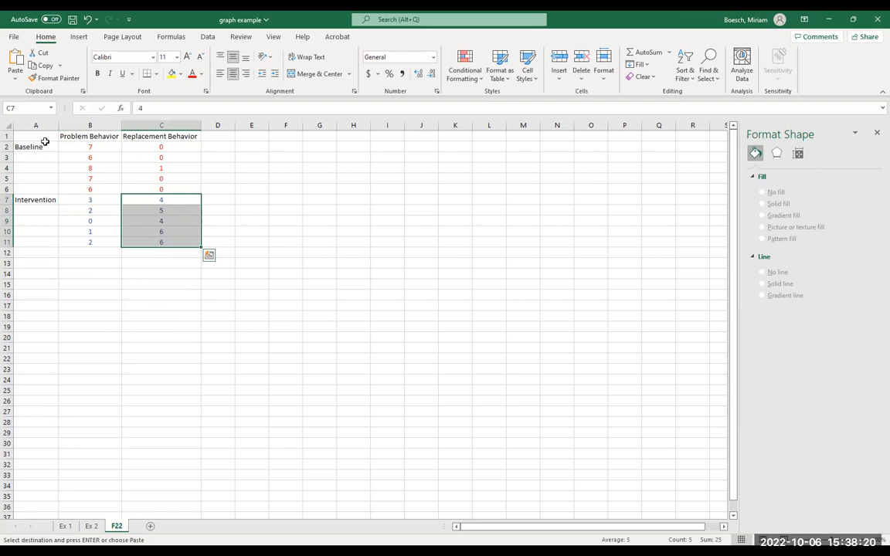
{"action": "left_click", "coordinate": [97, 263]}
Step: Rename the Problem Behavior header in B1 to "Self-Injurious Behavior" and autofit column B to its text
{"action": "left_click", "coordinate": [81, 135]}
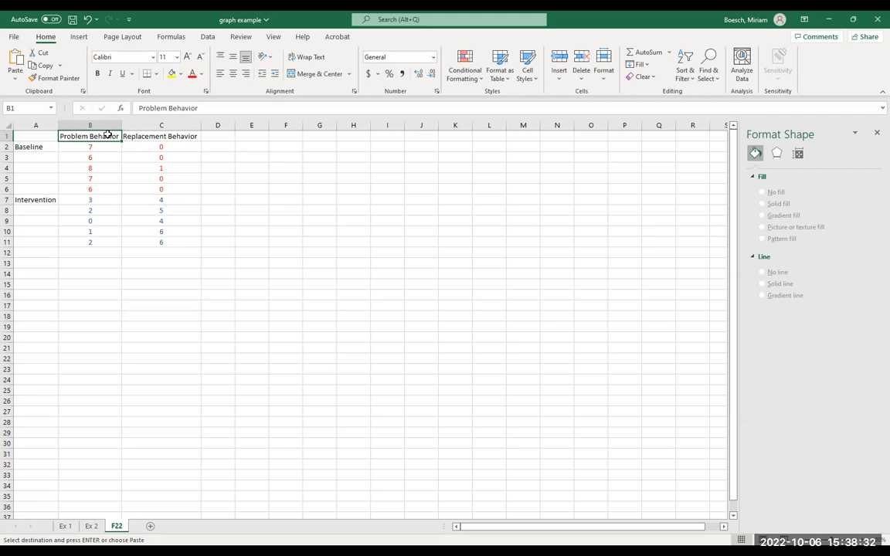
{"action": "type", "text": "Self"}
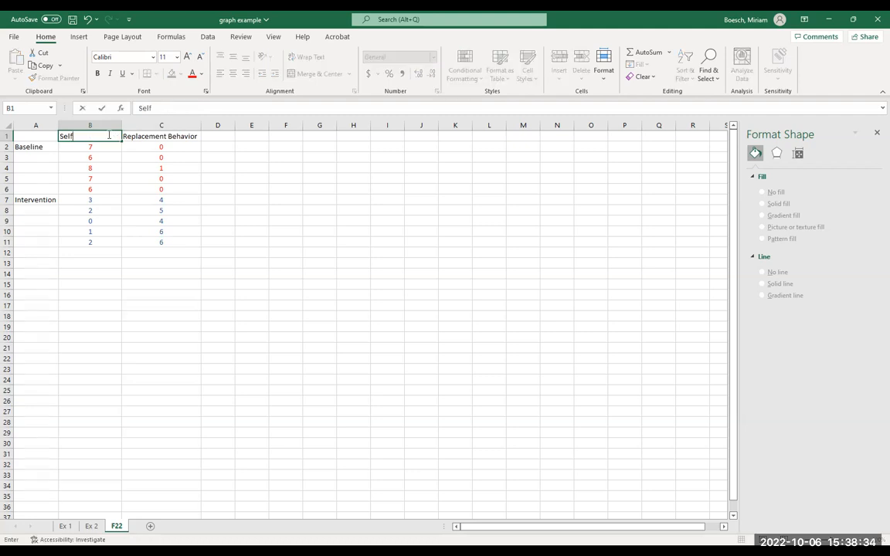
{"action": "type", "text": "-Injurious Behavior"}
{"action": "left_click", "coordinate": [355, 368]}
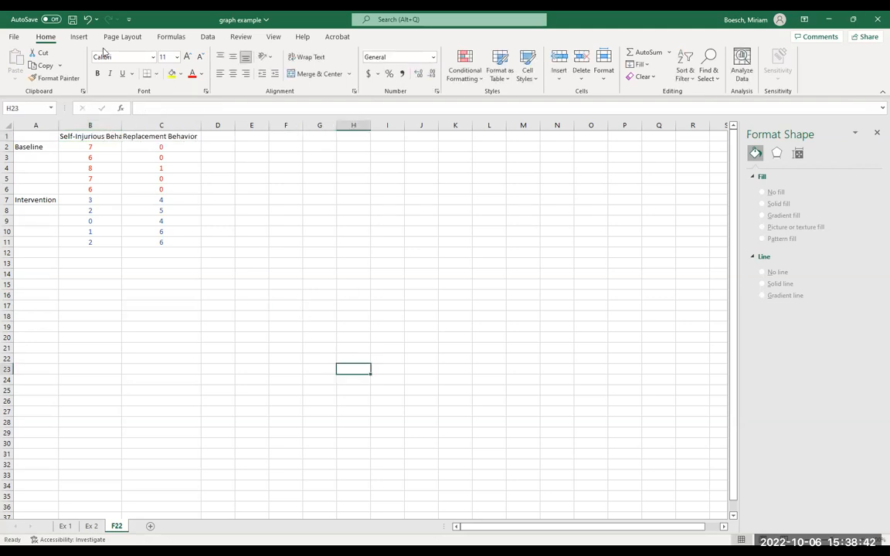
{"action": "double_click", "coordinate": [122, 123]}
{"action": "left_click", "coordinate": [201, 136]}
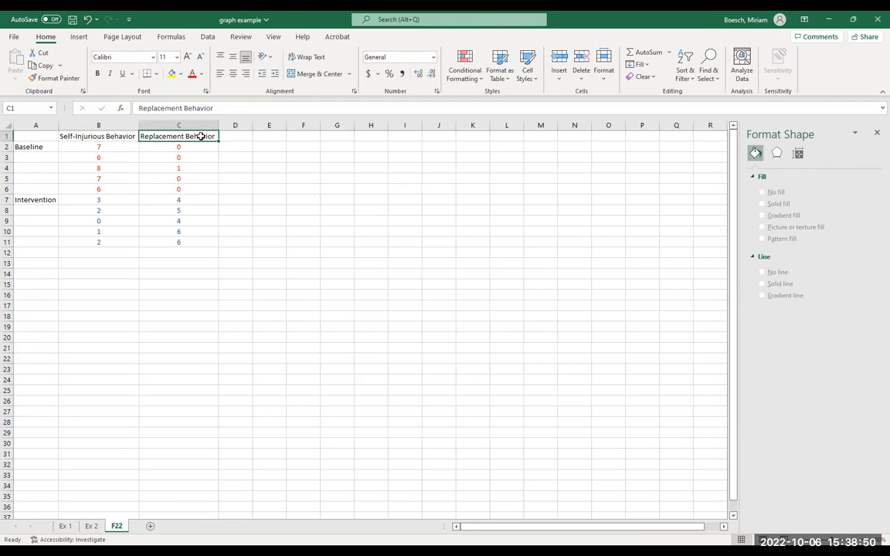
{"action": "left_click", "coordinate": [255, 306]}
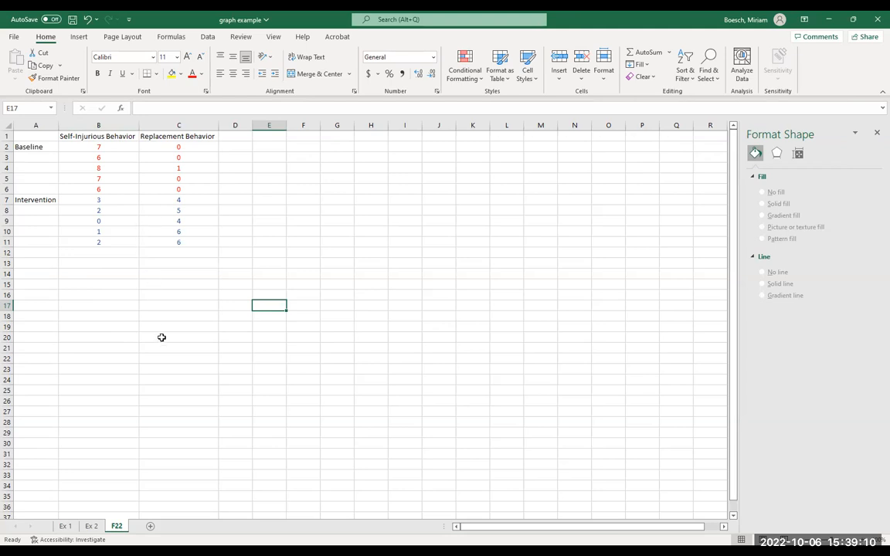
Step: Insert a 2-D Line with Markers chart from the data in A1:C11, including the phase labels and headers
{"action": "left_click", "coordinate": [77, 137]}
{"action": "left_click_drag", "start_coordinate": [120, 137], "coordinate": [167, 243]}
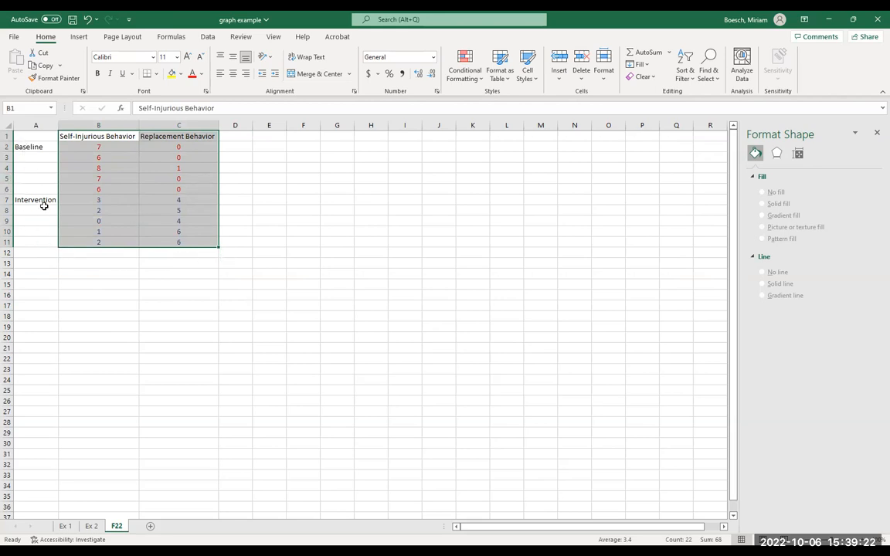
{"action": "left_click", "coordinate": [117, 315]}
{"action": "left_click", "coordinate": [30, 136]}
{"action": "left_click_drag", "start_coordinate": [30, 136], "coordinate": [196, 247]}
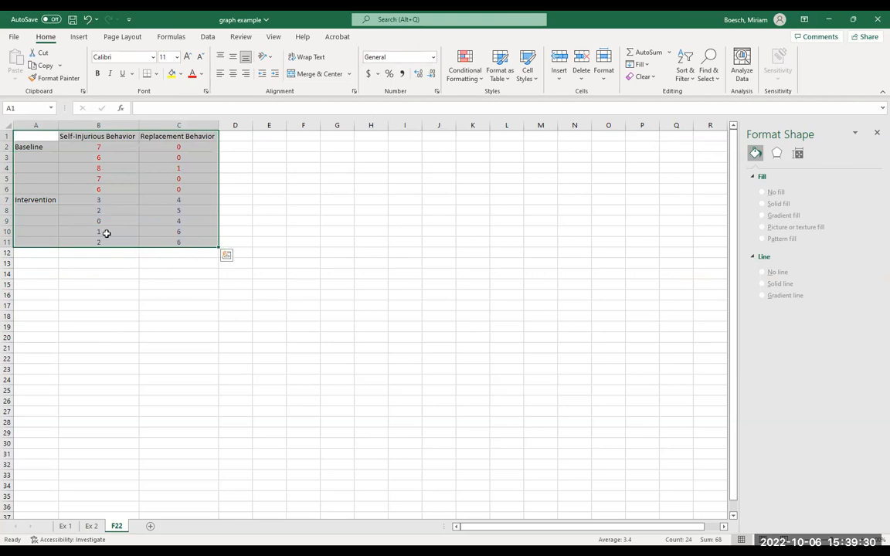
{"action": "left_click", "coordinate": [78, 37]}
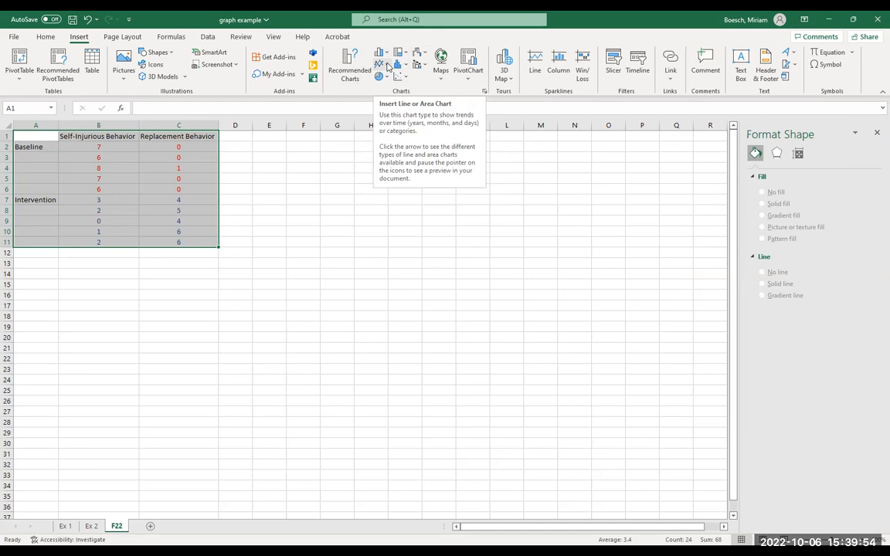
{"action": "left_click", "coordinate": [389, 67]}
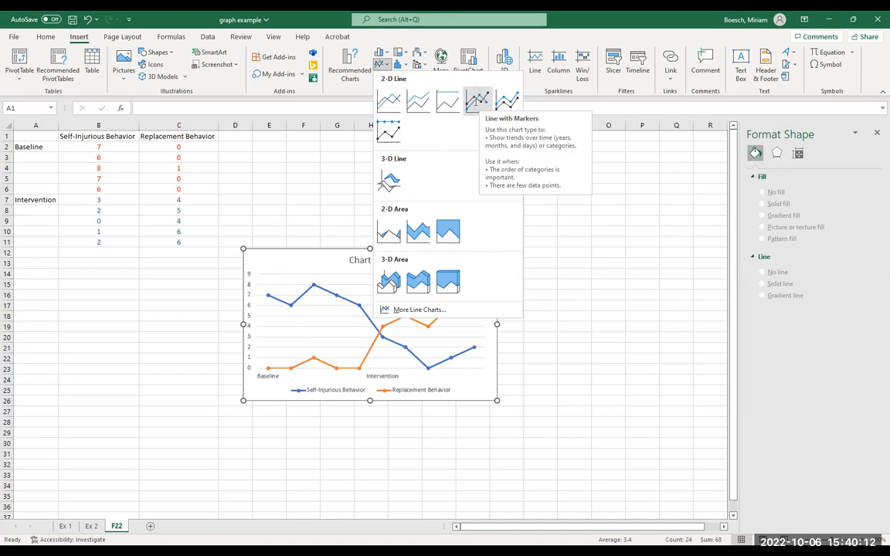
{"action": "left_click", "coordinate": [530, 425]}
{"action": "left_click", "coordinate": [529, 455]}
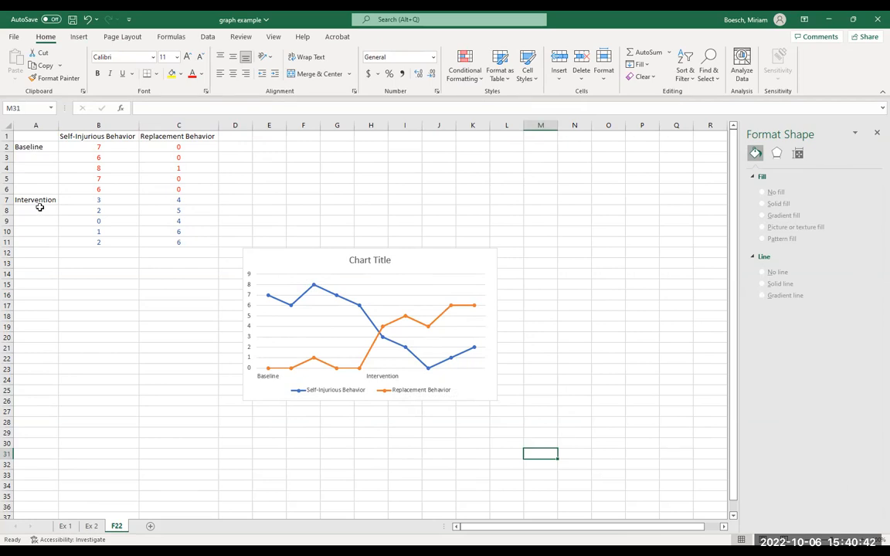
Step: Delete the inserted line chart from the F22 sheet
{"action": "left_click", "coordinate": [346, 258]}
{"action": "key", "text": "Delete"}
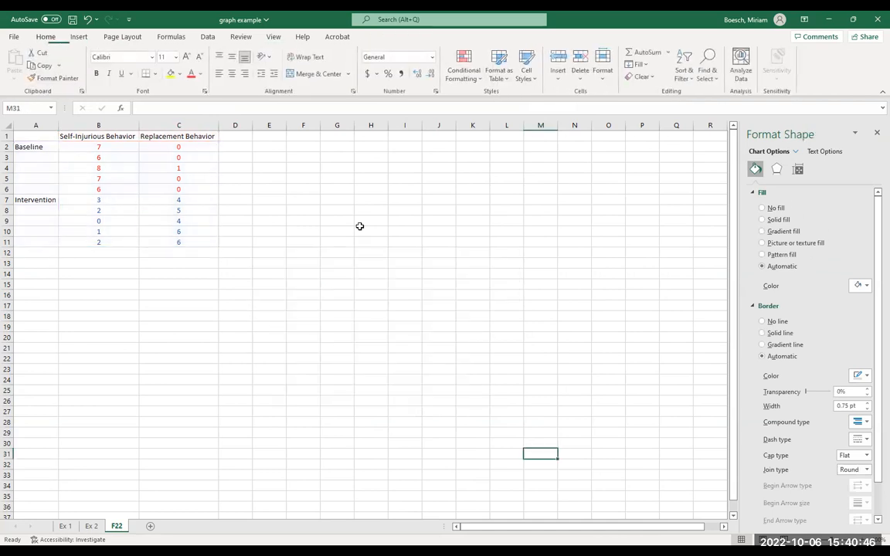
{"action": "left_click", "coordinate": [258, 302]}
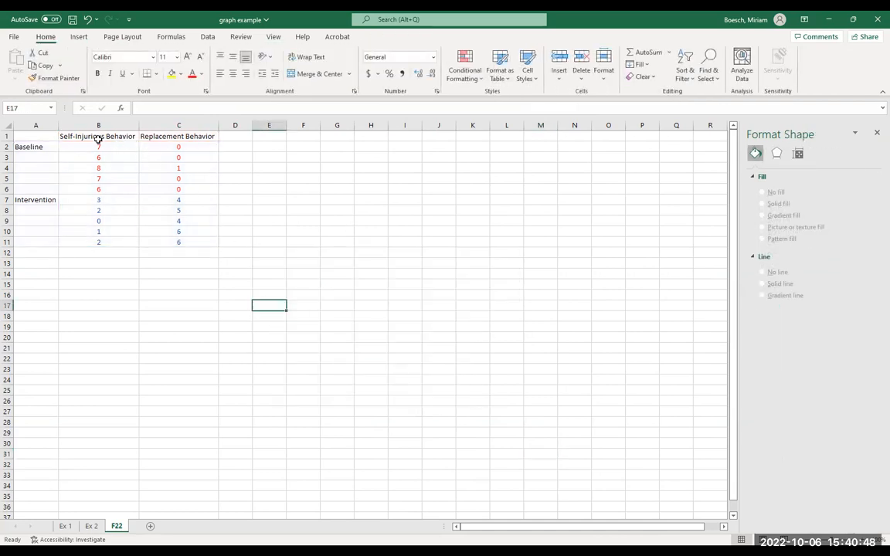
Step: Insert a 2-D Line with Markers chart from B1:C11 and move it up beside the data table
{"action": "left_click_drag", "start_coordinate": [98, 138], "coordinate": [183, 241]}
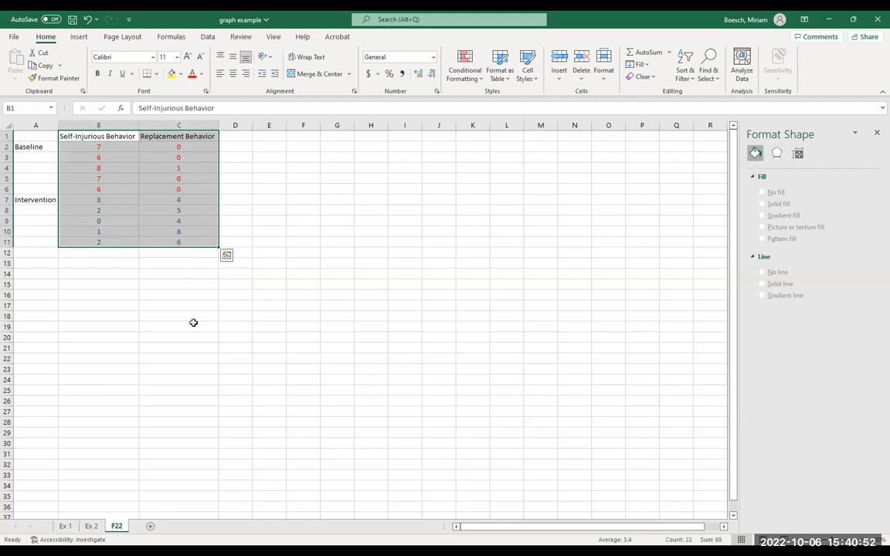
{"action": "left_click", "coordinate": [79, 39]}
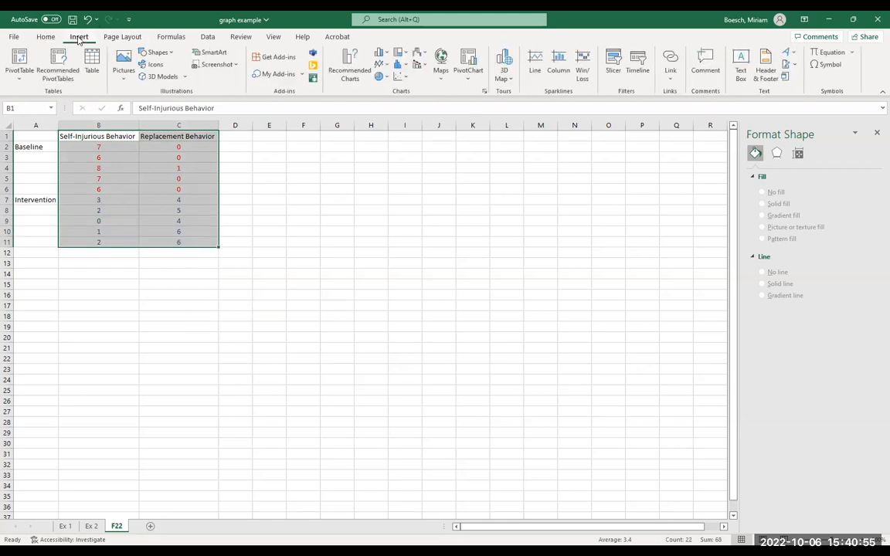
{"action": "left_click", "coordinate": [384, 65]}
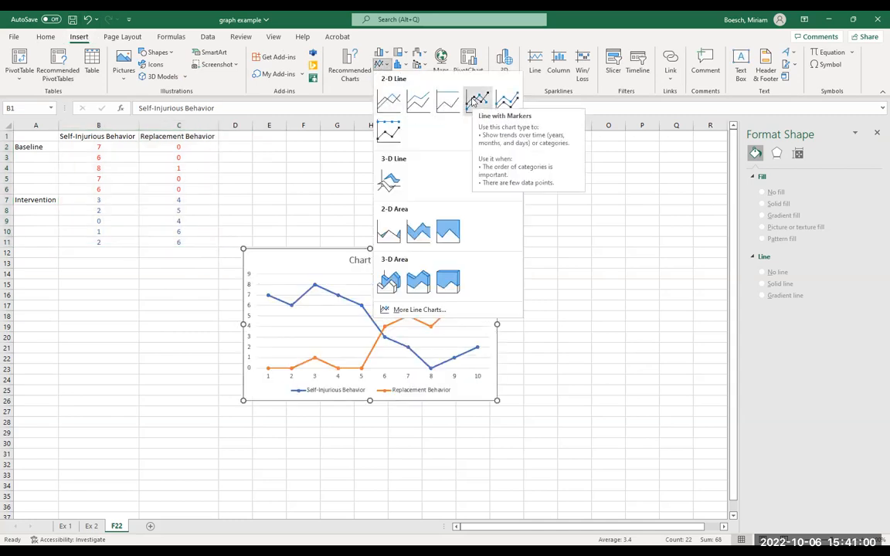
{"action": "left_click", "coordinate": [611, 337]}
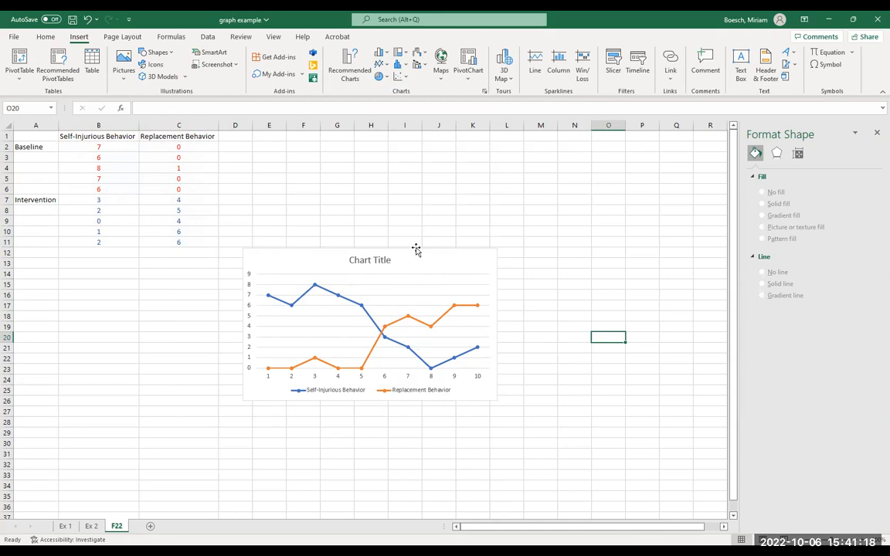
{"action": "left_click_drag", "start_coordinate": [416, 249], "coordinate": [433, 152]}
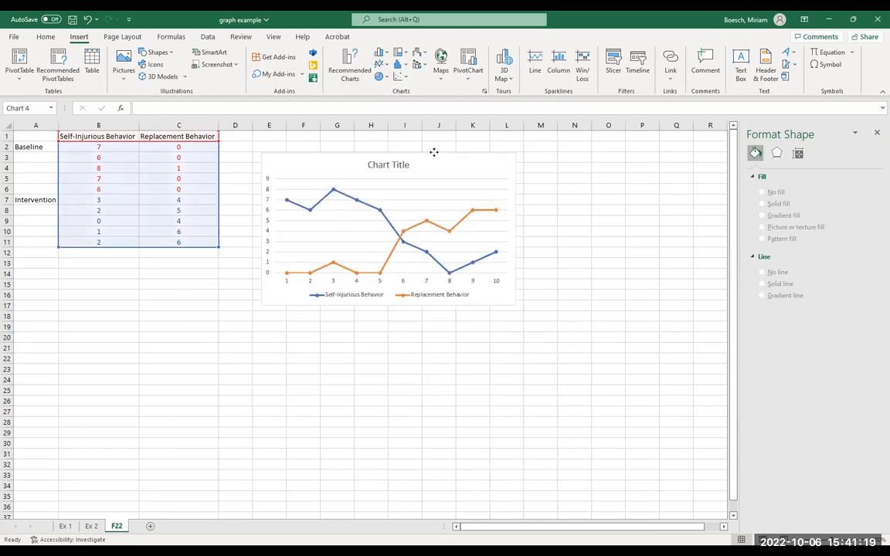
{"action": "left_click", "coordinate": [427, 357]}
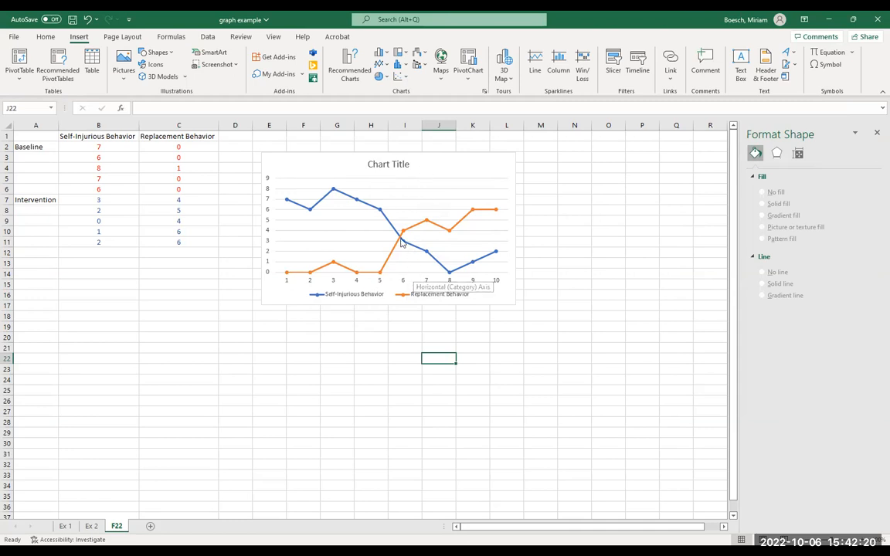
Step: Break the Self-Injurious Behavior series between baseline and intervention by setting its sixth data point to No line
{"action": "mouse_move", "coordinate": [403, 233]}
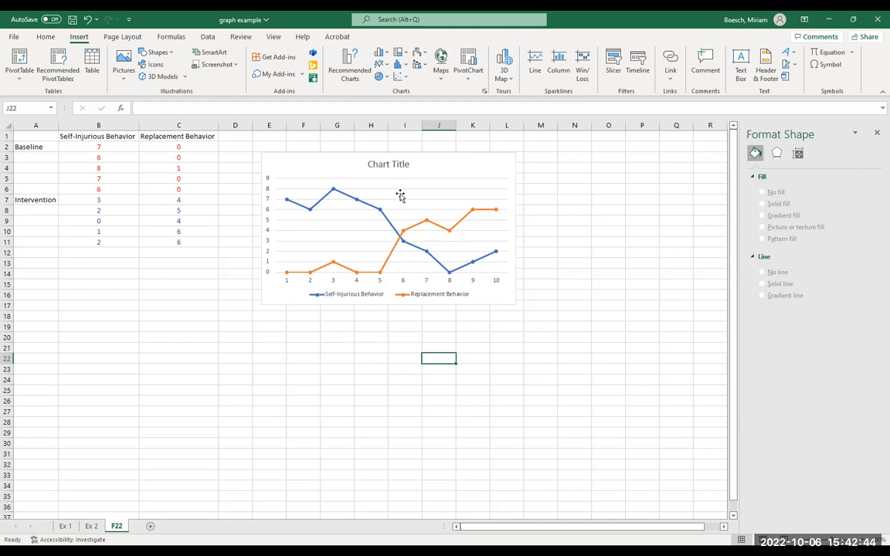
{"action": "mouse_move", "coordinate": [285, 200]}
{"action": "mouse_move", "coordinate": [384, 215]}
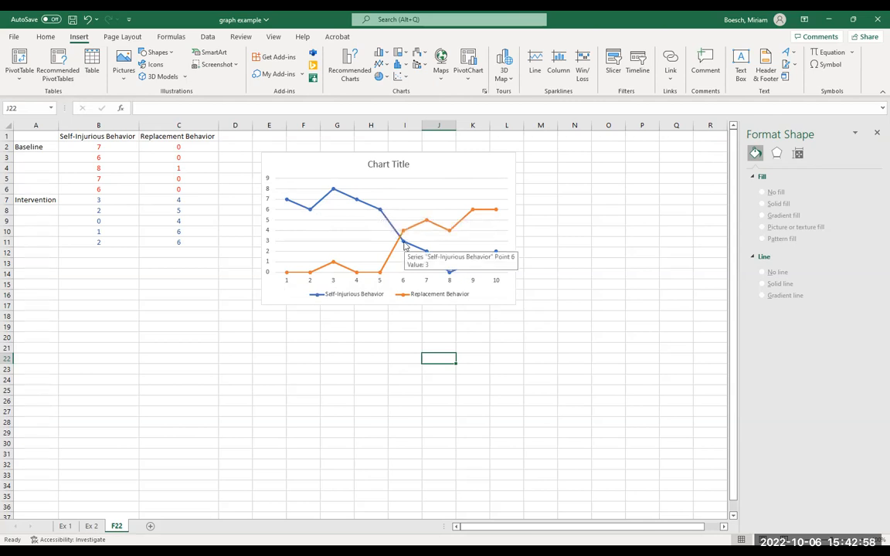
{"action": "left_click", "coordinate": [402, 242]}
{"action": "left_click", "coordinate": [402, 242]}
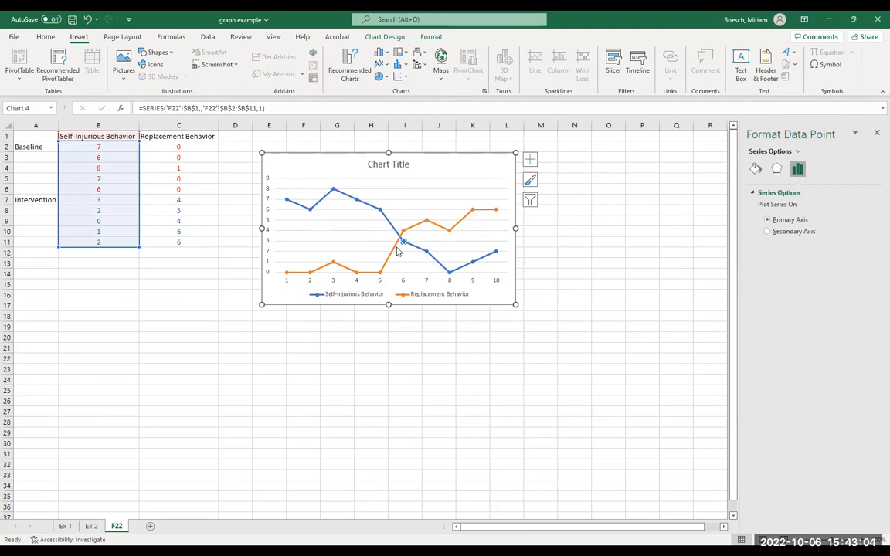
{"action": "mouse_move", "coordinate": [405, 244]}
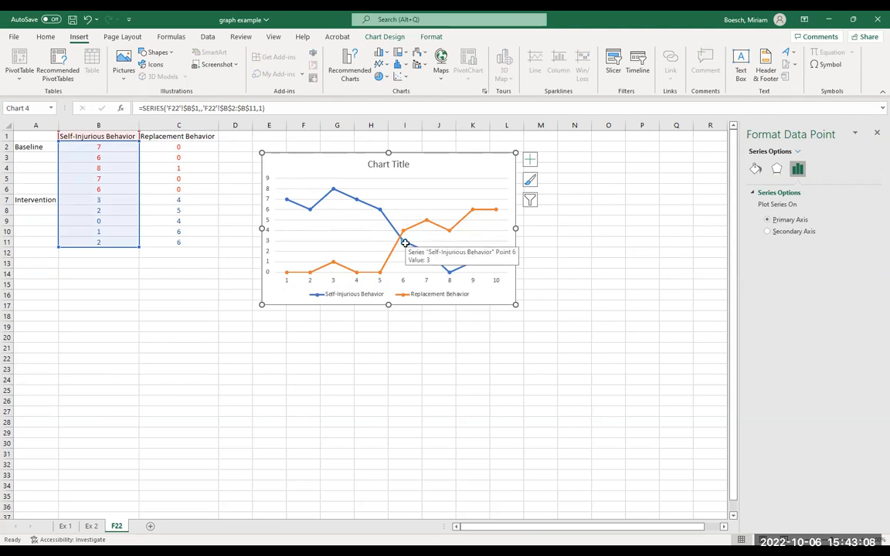
{"action": "right_click", "coordinate": [405, 244]}
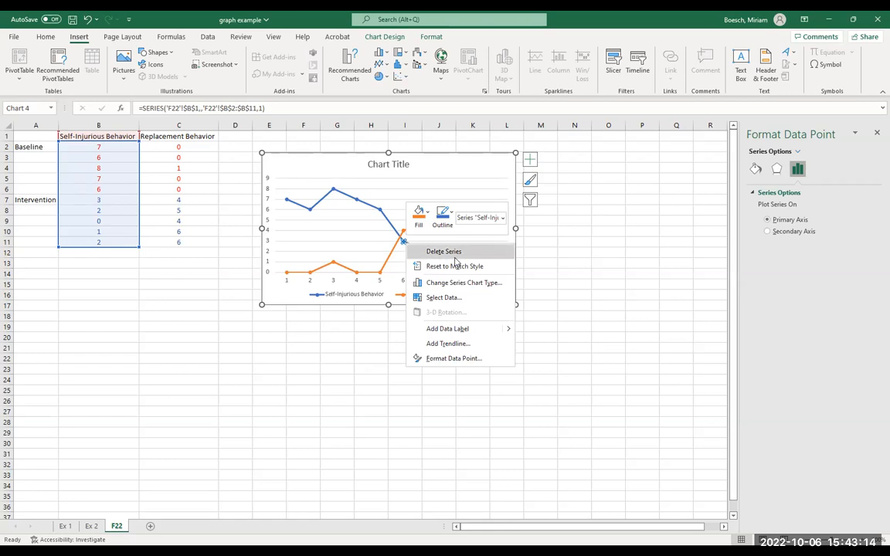
{"action": "left_click", "coordinate": [460, 360]}
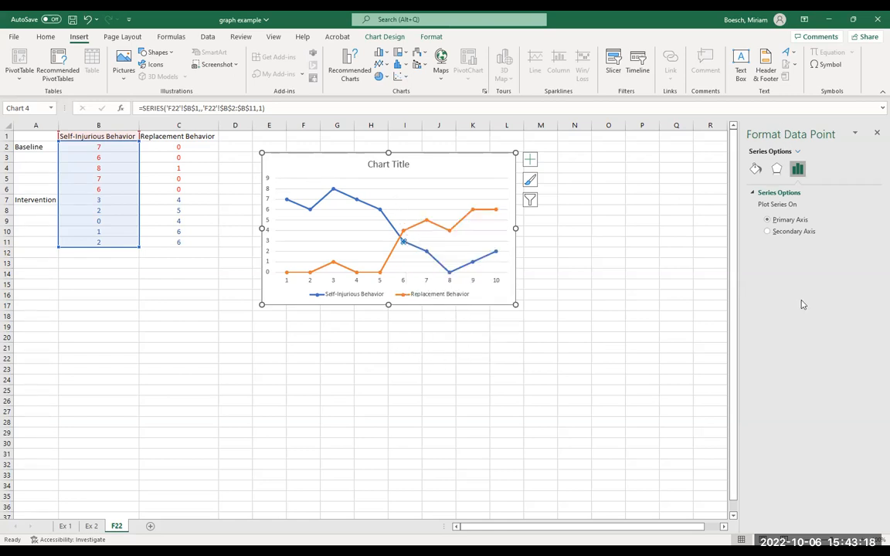
{"action": "left_click", "coordinate": [756, 170]}
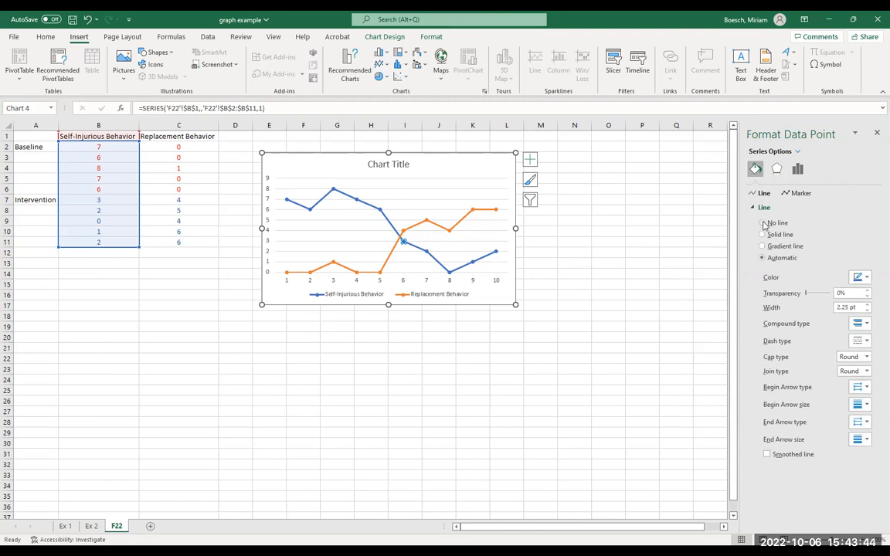
{"action": "left_click", "coordinate": [762, 223]}
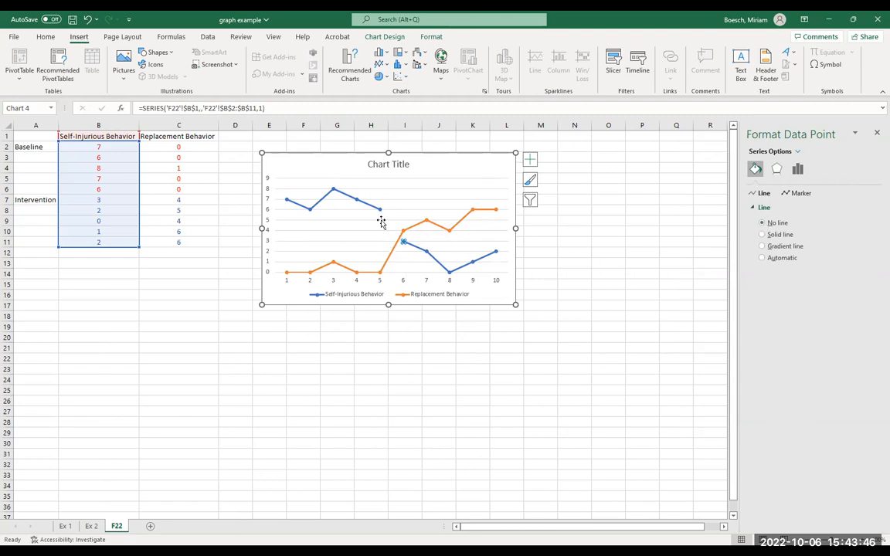
{"action": "left_click", "coordinate": [441, 399]}
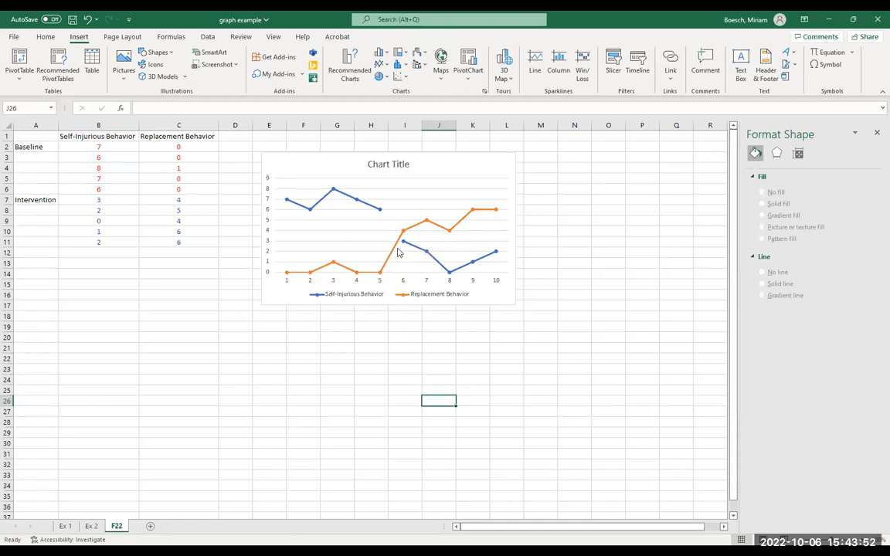
Step: Remove the line segment joining points 5 and 6 of the Replacement Behavior series by formatting point 6 with No line
{"action": "mouse_move", "coordinate": [402, 234]}
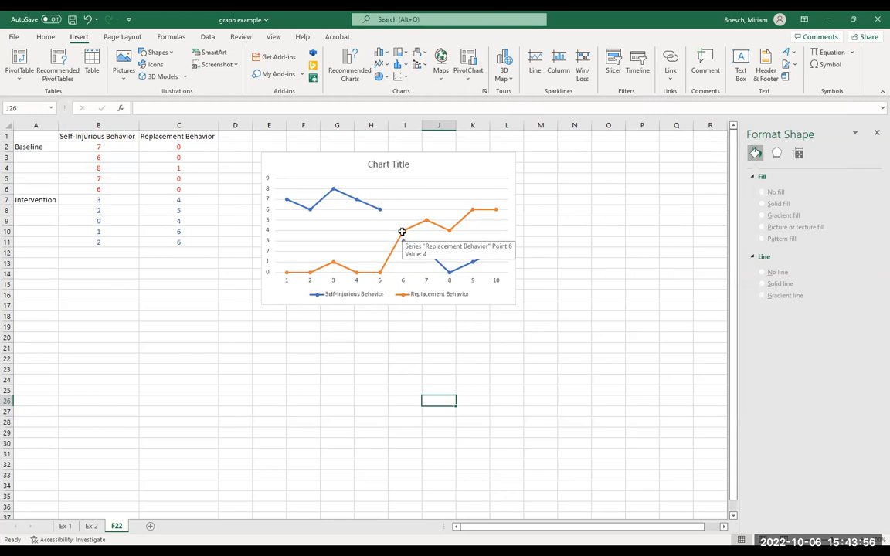
{"action": "left_click", "coordinate": [402, 233]}
{"action": "left_click", "coordinate": [402, 231]}
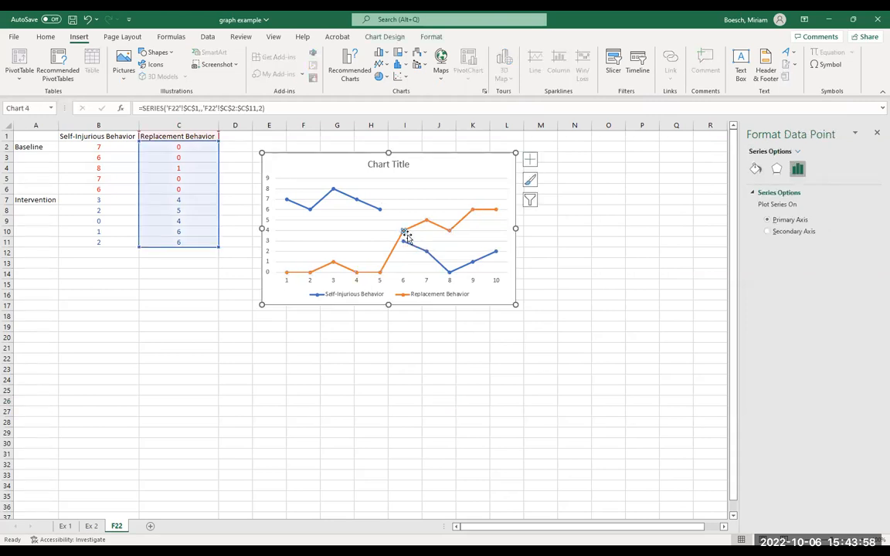
{"action": "left_click", "coordinate": [755, 169]}
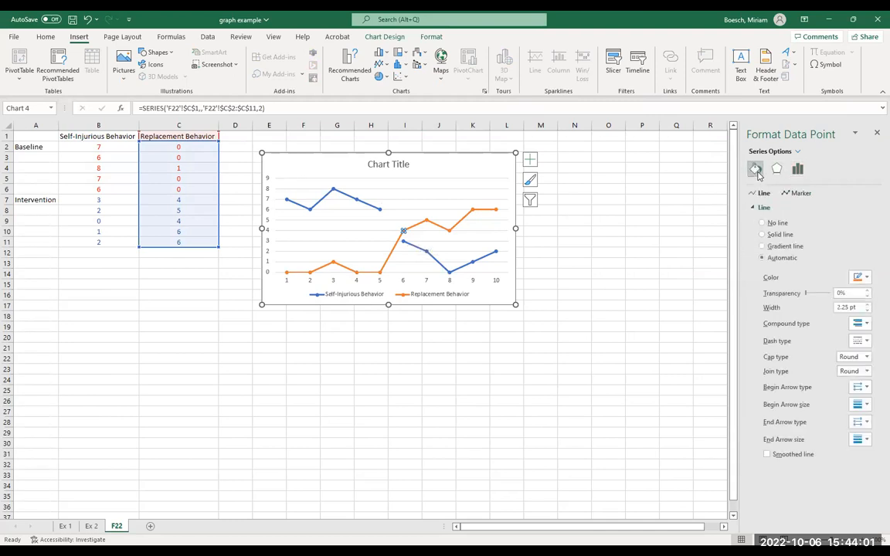
{"action": "left_click", "coordinate": [762, 223]}
{"action": "left_click", "coordinate": [560, 367]}
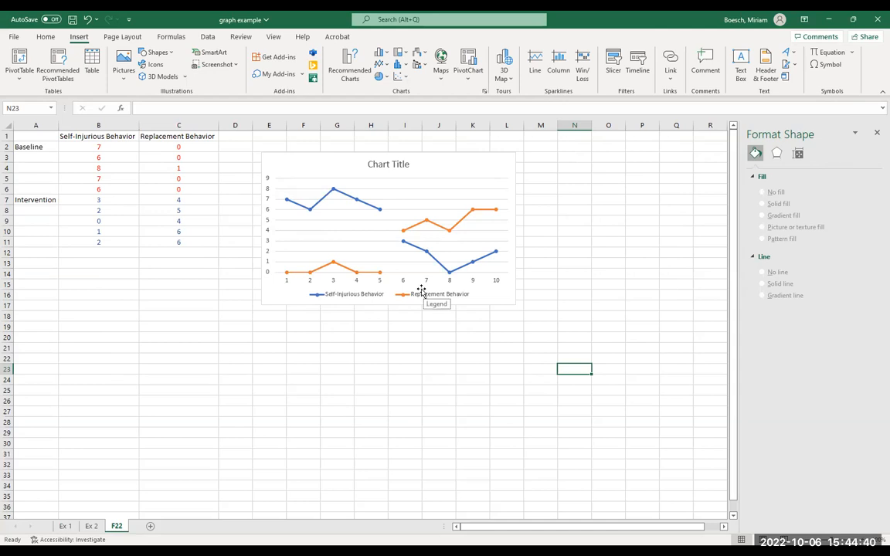
Step: Add a primary vertical axis title to the line chart
{"action": "left_click", "coordinate": [318, 164]}
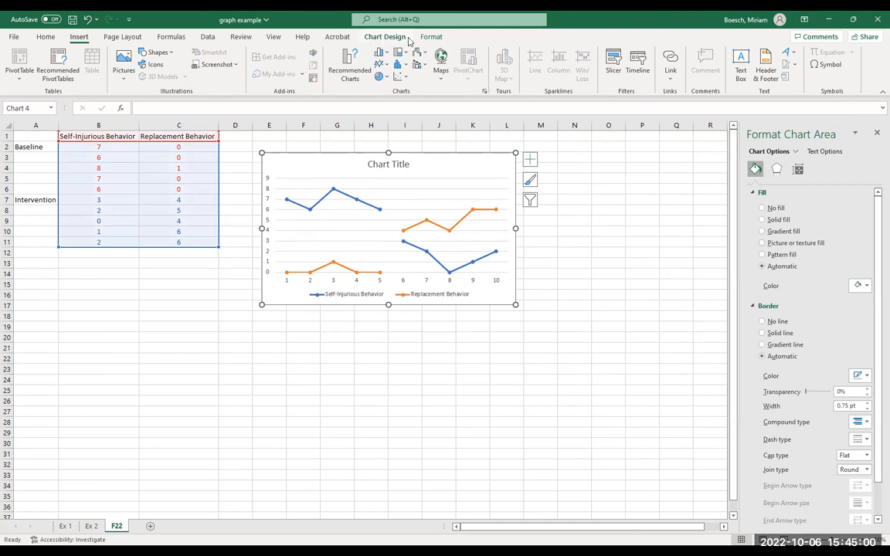
{"action": "left_click", "coordinate": [135, 393]}
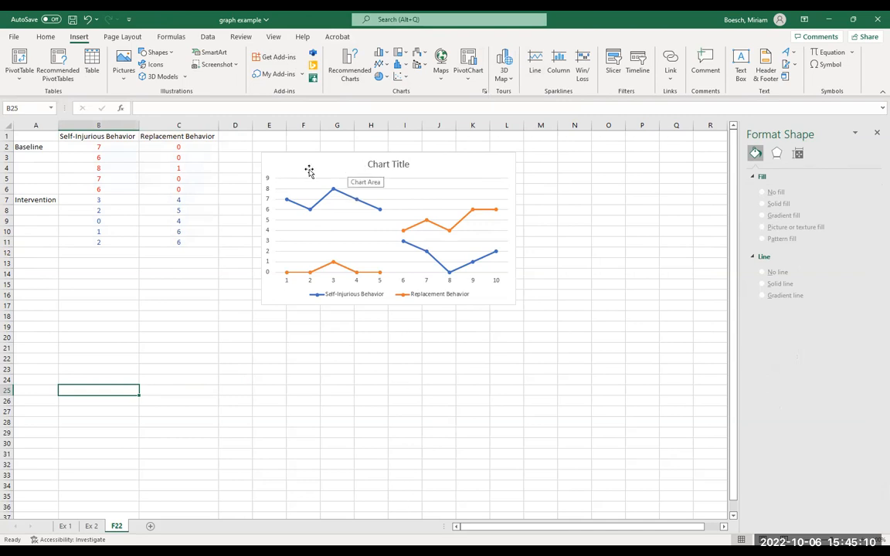
{"action": "left_click", "coordinate": [309, 170]}
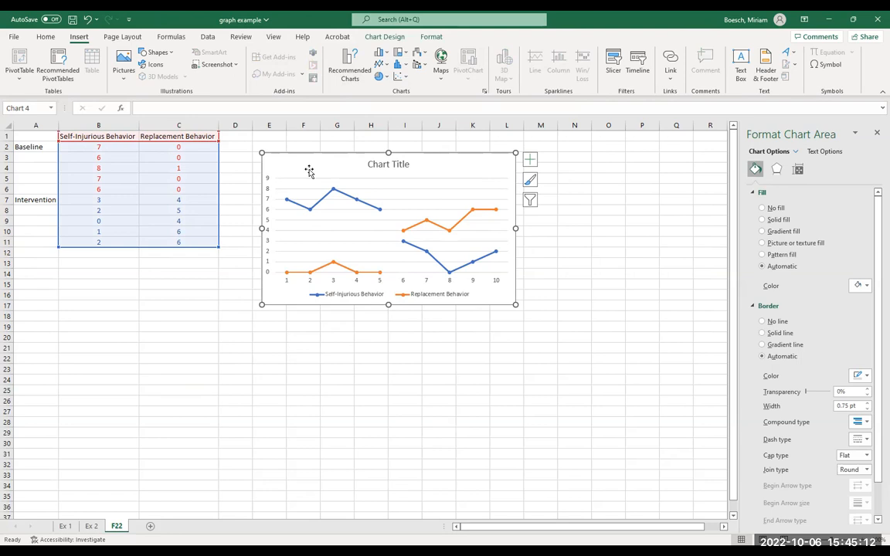
{"action": "left_click", "coordinate": [385, 37]}
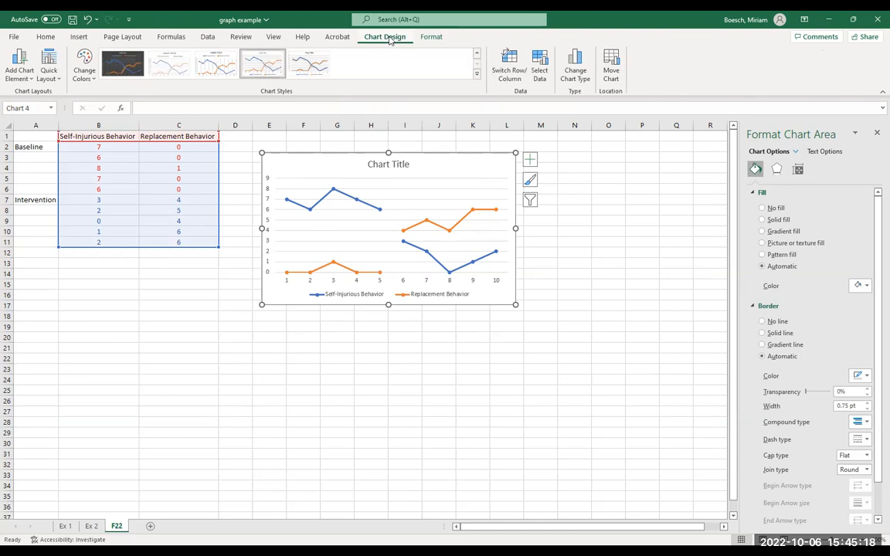
{"action": "left_click", "coordinate": [31, 80]}
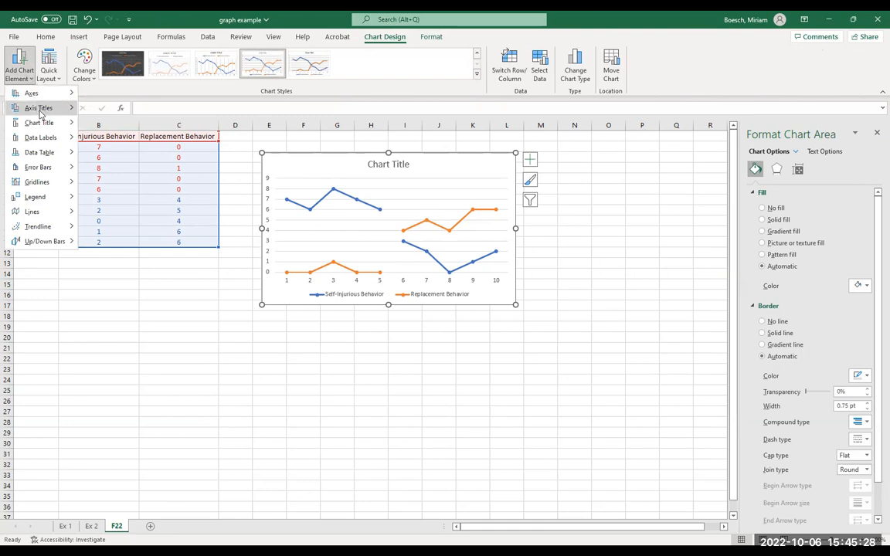
{"action": "mouse_move", "coordinate": [40, 113]}
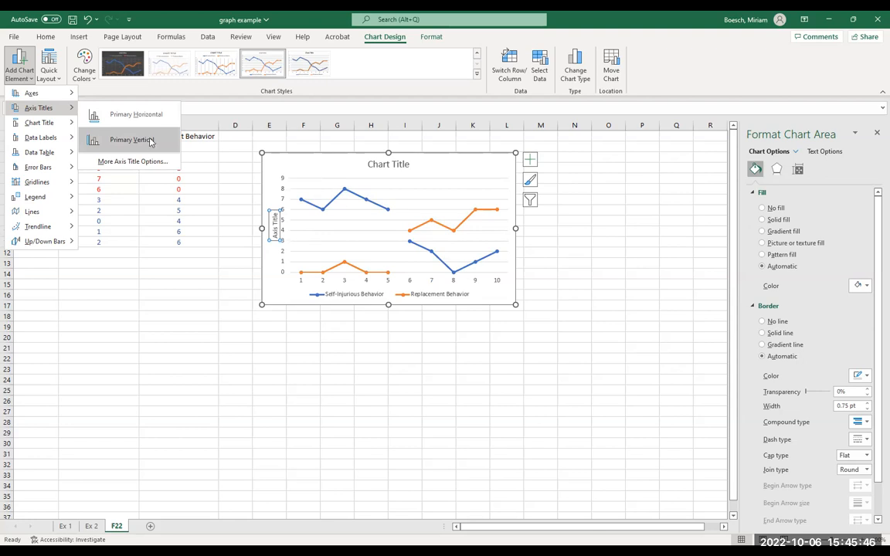
{"action": "left_click", "coordinate": [150, 140]}
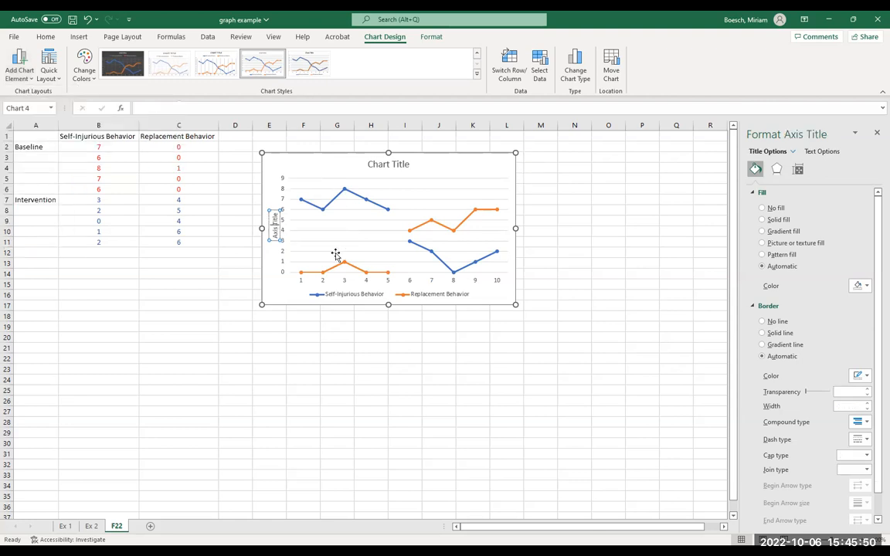
Step: Replace the vertical axis title's placeholder text with "Number of Behaviors"
{"action": "key", "text": "BackSpace"}
{"action": "key", "text": "BackSpace"}
{"action": "key", "text": "BackSpace"}
{"action": "key", "text": "BackSpace"}
{"action": "key", "text": "BackSpace"}
{"action": "key", "text": "BackSpace"}
{"action": "key", "text": "BackSpace"}
{"action": "key", "text": "BackSpace"}
{"action": "key", "text": "BackSpace"}
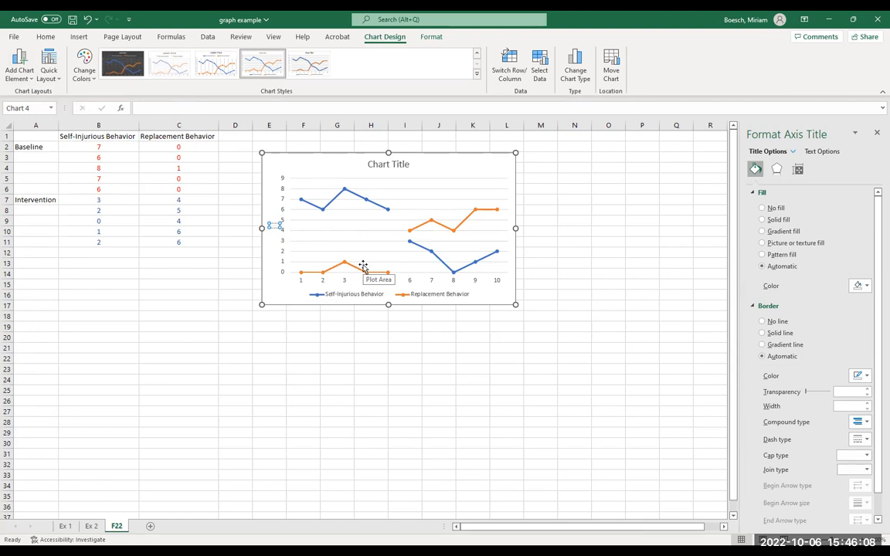
{"action": "type", "text": "Number of Behaviors"}
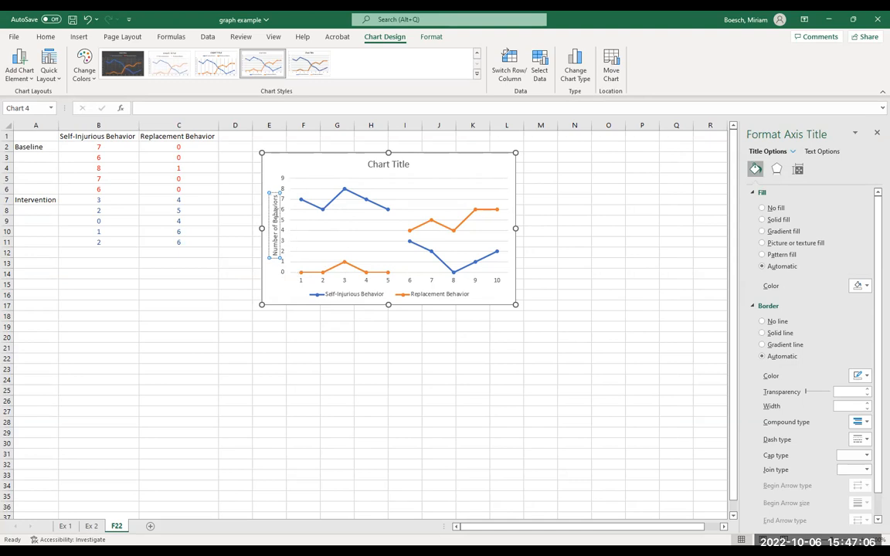
{"action": "left_click", "coordinate": [349, 378]}
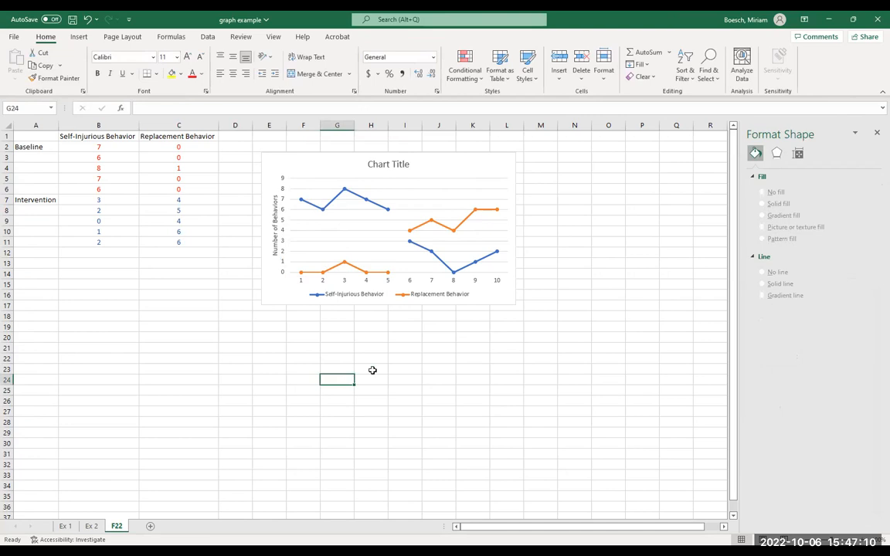
Step: Set the worksheet's zoom to a custom magnification of 130%
{"action": "left_click", "coordinate": [273, 37]}
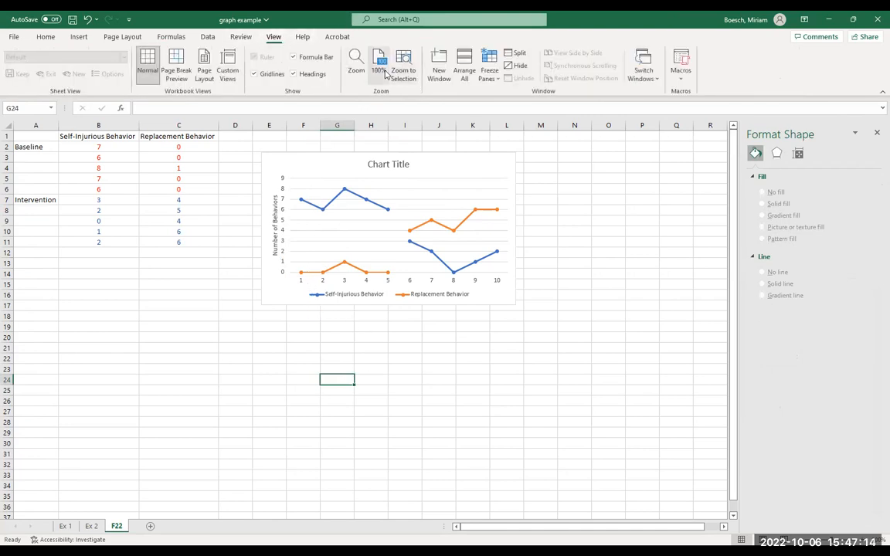
{"action": "left_click", "coordinate": [360, 74]}
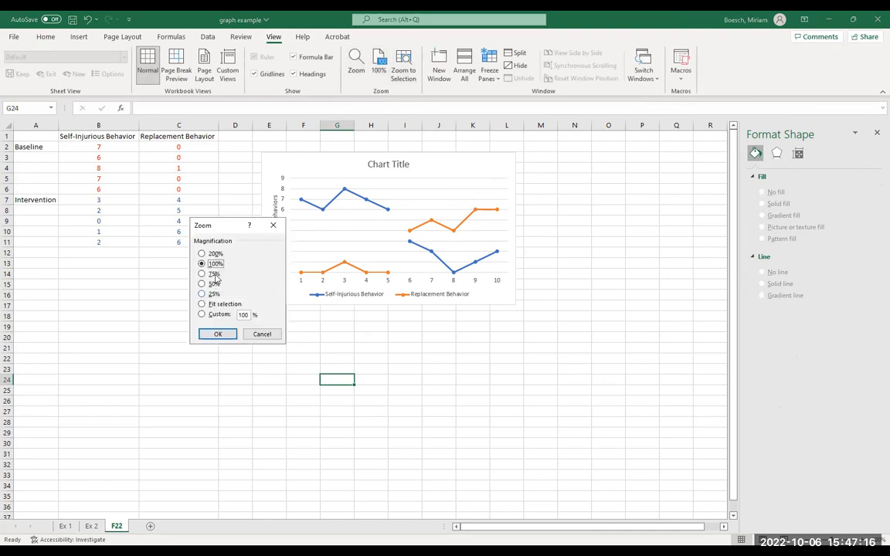
{"action": "double_click", "coordinate": [242, 314]}
{"action": "type", "text": "130"}
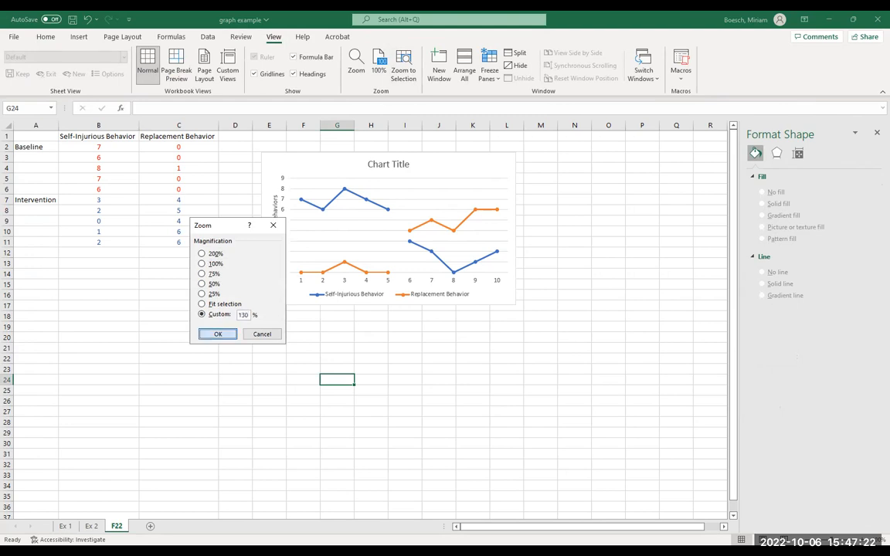
{"action": "key", "text": "Return"}
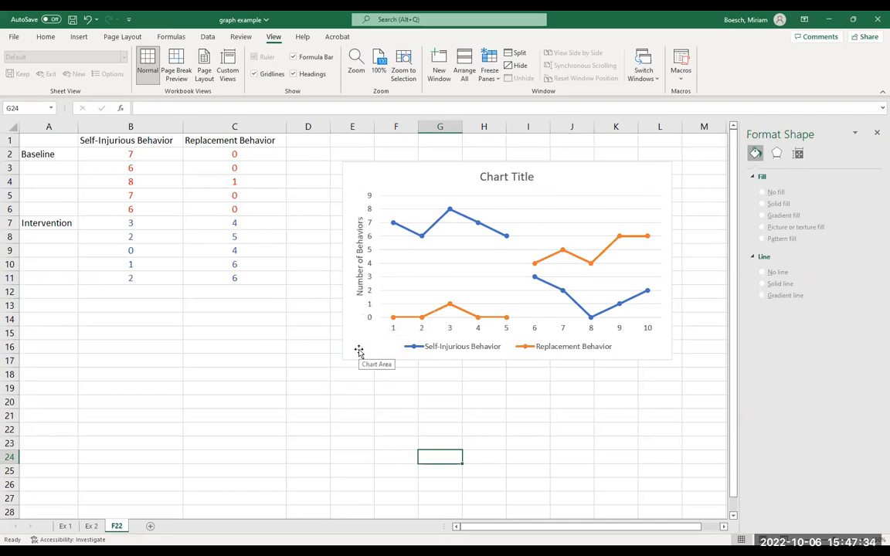
Step: Add a primary horizontal axis title to the line chart
{"action": "left_click", "coordinate": [359, 349]}
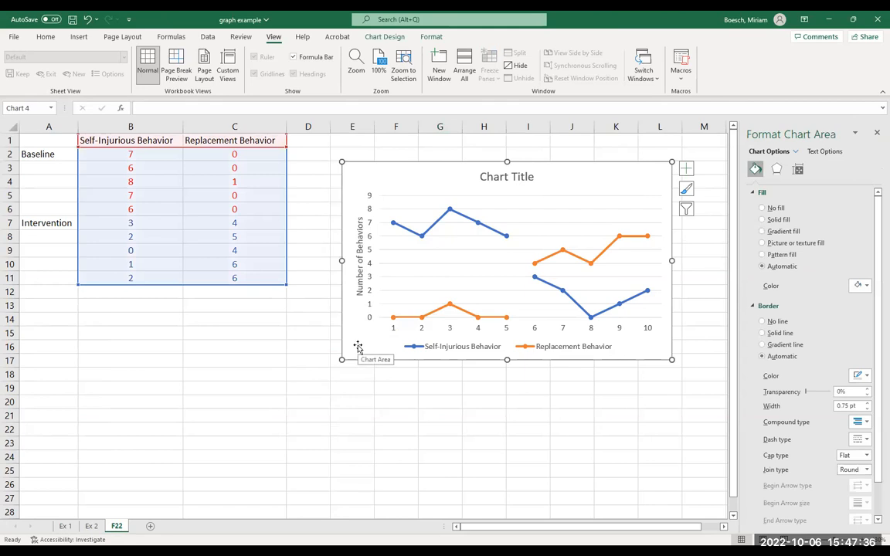
{"action": "left_click", "coordinate": [378, 38]}
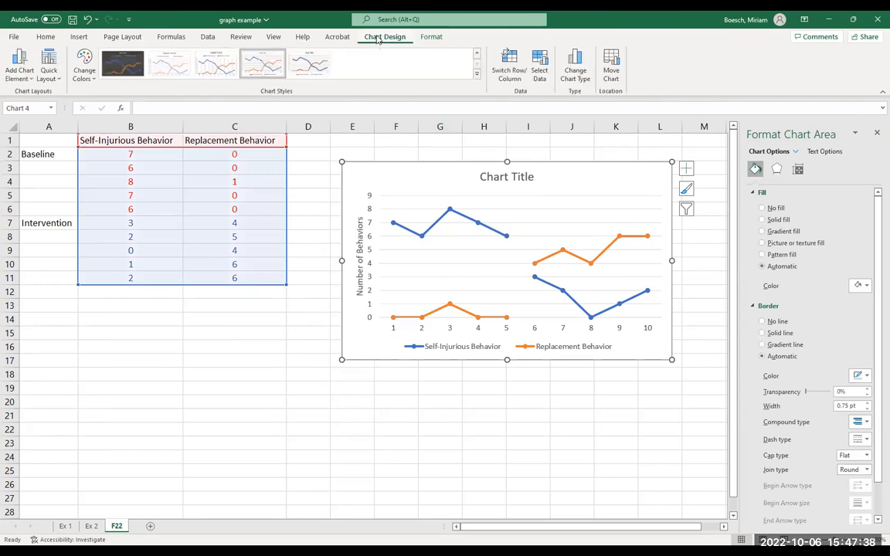
{"action": "left_click", "coordinate": [31, 82]}
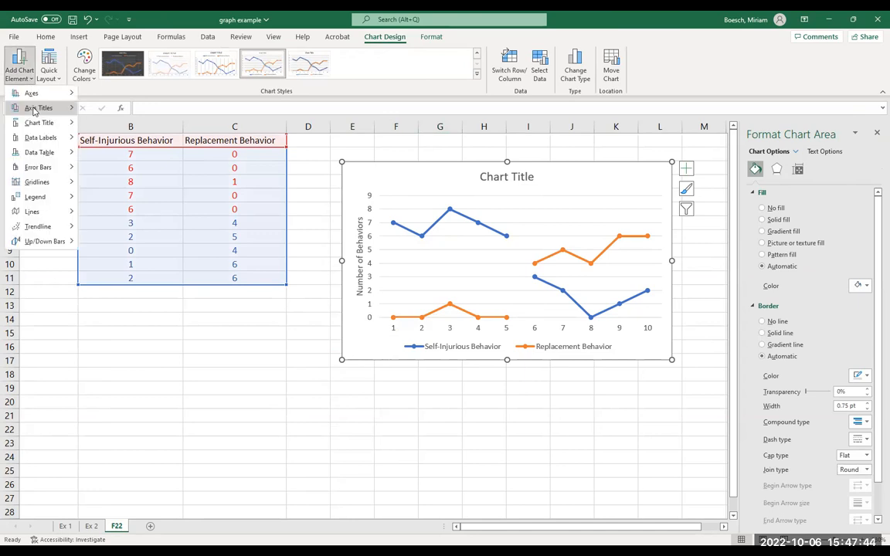
{"action": "mouse_move", "coordinate": [33, 110]}
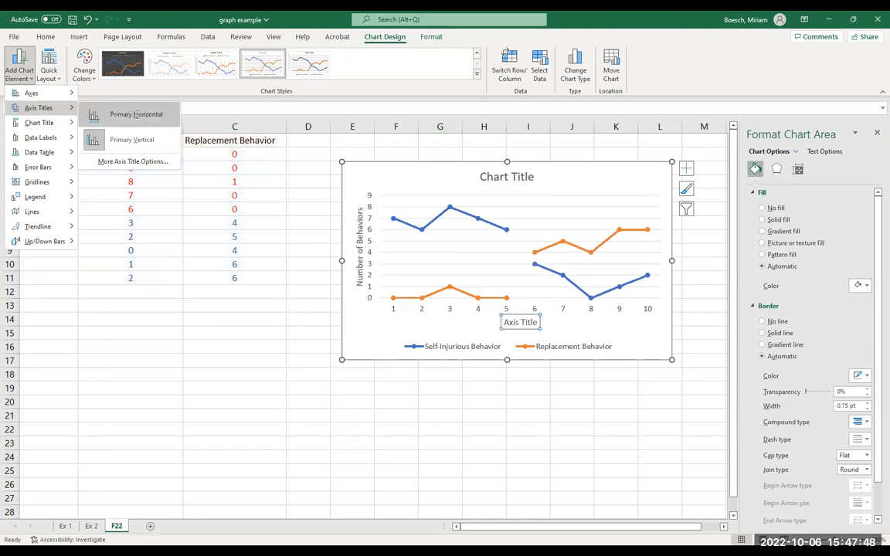
{"action": "left_click", "coordinate": [135, 115]}
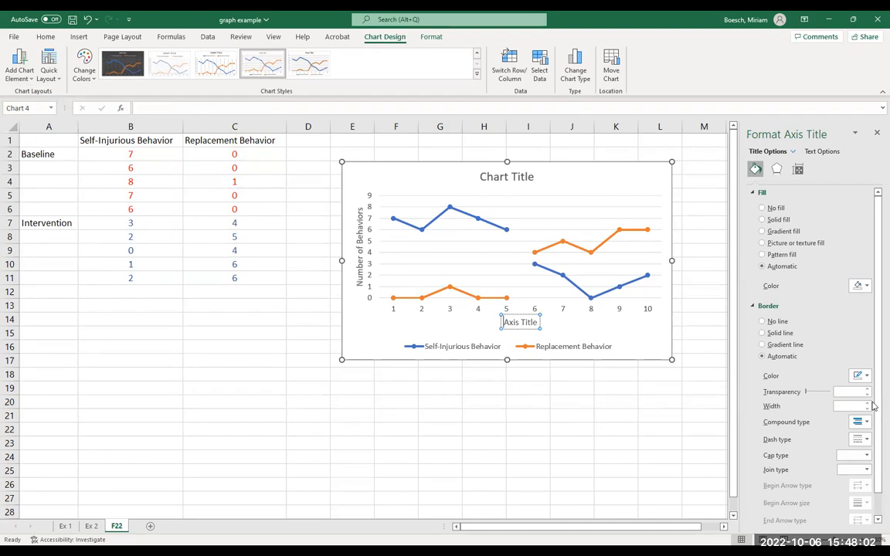
Step: Replace the horizontal axis title's placeholder text with "Sessions"
{"action": "key", "text": "Delete"}
{"action": "key", "text": "Delete"}
{"action": "key", "text": "Delete"}
{"action": "key", "text": "Delete"}
{"action": "key", "text": "Delete"}
{"action": "key", "text": "Delete"}
{"action": "key", "text": "Delete"}
{"action": "key", "text": "Delete"}
{"action": "key", "text": "Delete"}
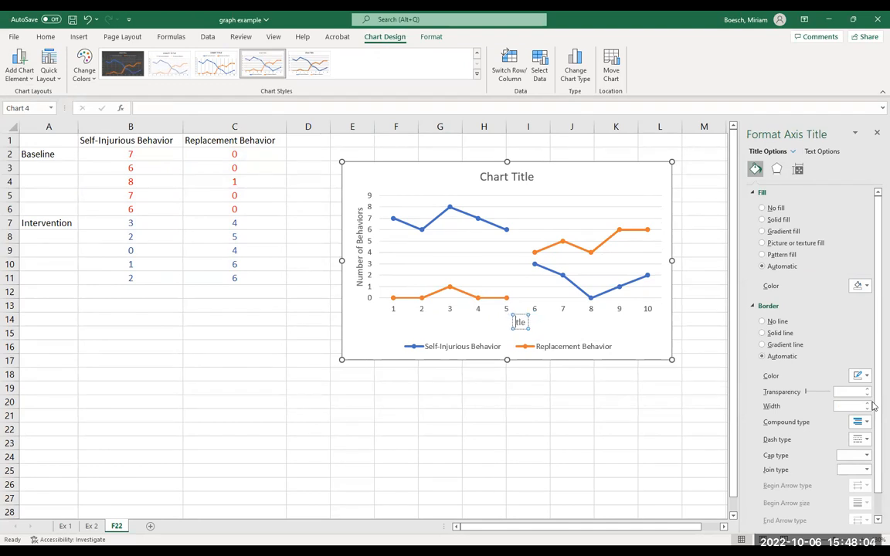
{"action": "key", "text": "Delete"}
{"action": "type", "text": "Days"}
{"action": "key", "text": "BackSpace"}
{"action": "key", "text": "BackSpace"}
{"action": "key", "text": "BackSpace"}
{"action": "key", "text": "BackSpace"}
{"action": "type", "text": "Sessions"}
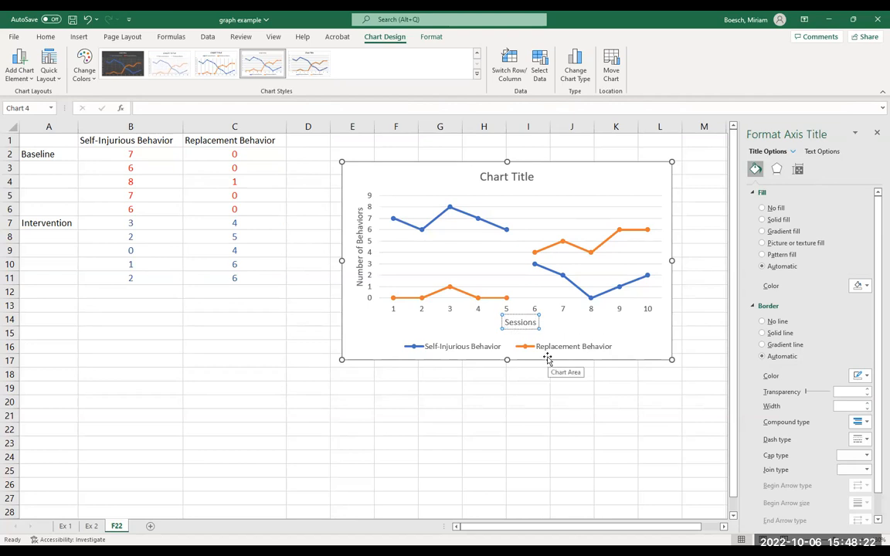
Step: Try the prefix "30 min." in front of "Sessions" in the horizontal axis title and remove it again
{"action": "type", "text": "30 min"}
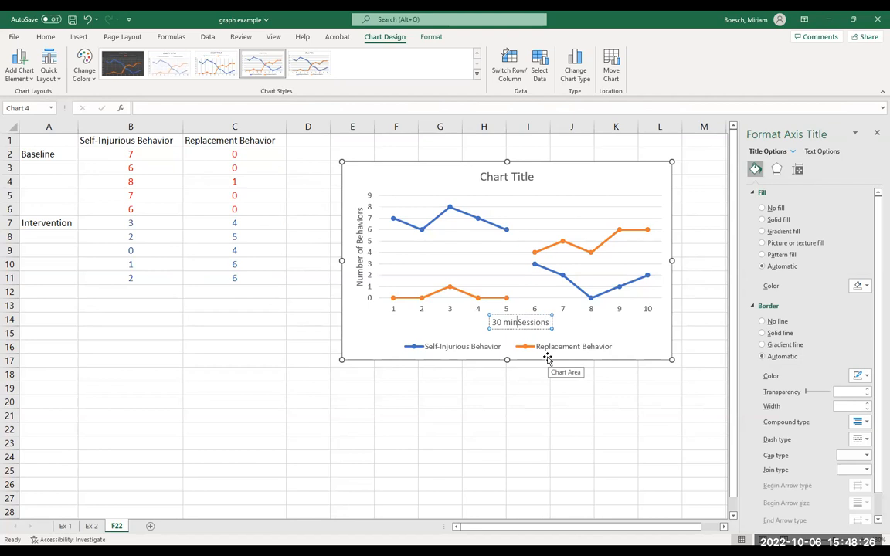
{"action": "type", "text": "."}
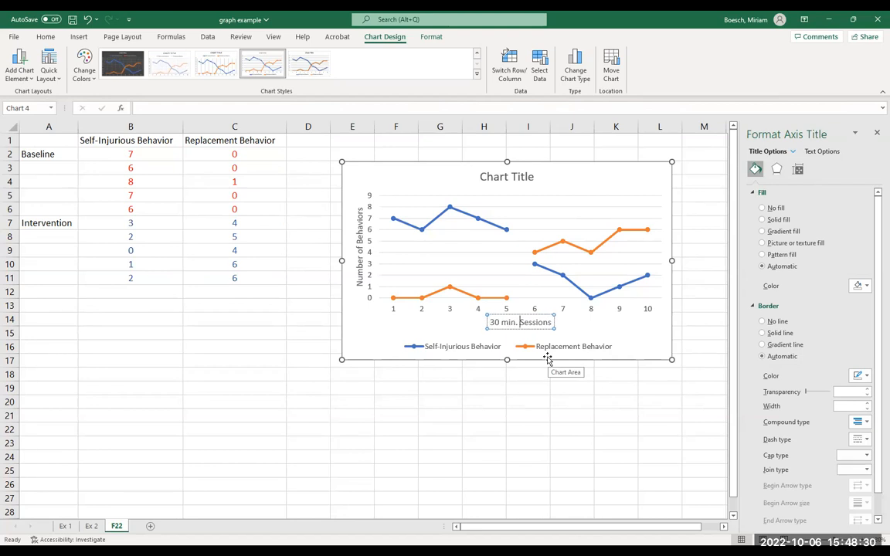
{"action": "key", "text": "BackSpace"}
{"action": "key", "text": "BackSpace"}
{"action": "key", "text": "BackSpace"}
{"action": "key", "text": "BackSpace"}
{"action": "key", "text": "BackSpace"}
{"action": "key", "text": "BackSpace"}
{"action": "key", "text": "BackSpace"}
{"action": "key", "text": "BackSpace"}
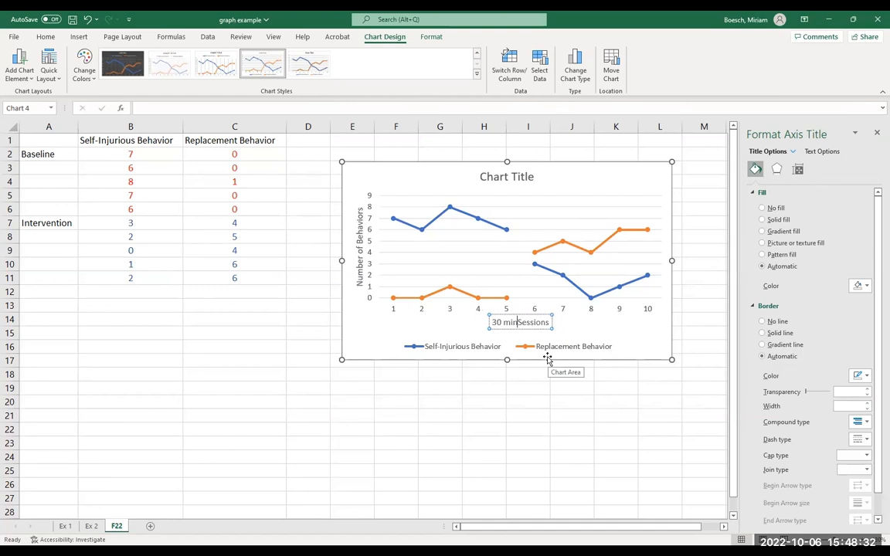
Step: Try "45 min." in front of "Sessions" in the horizontal axis title and delete that prefix
{"action": "type", "text": "45 min."}
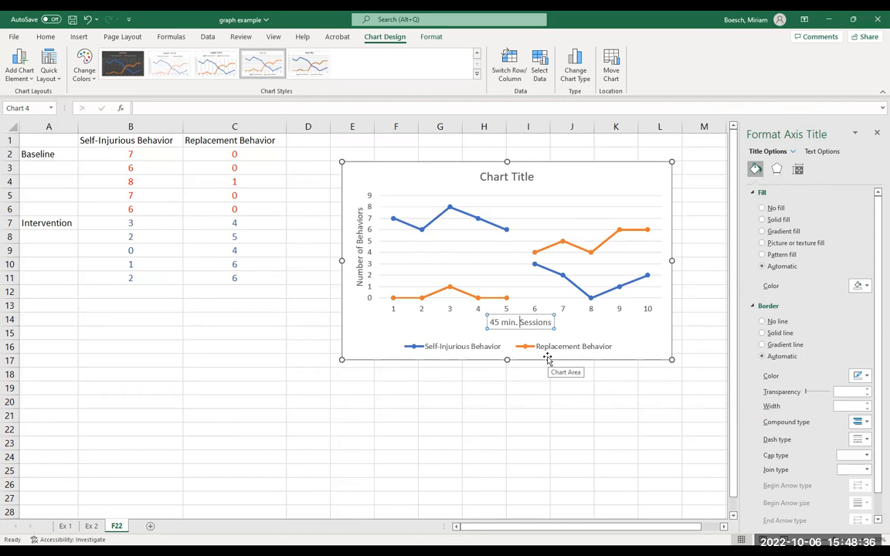
{"action": "key", "text": "BackSpace"}
{"action": "key", "text": "BackSpace"}
{"action": "key", "text": "BackSpace"}
{"action": "key", "text": "BackSpace"}
{"action": "key", "text": "BackSpace"}
{"action": "key", "text": "BackSpace"}
{"action": "key", "text": "BackSpace"}
{"action": "key", "text": "BackSpace"}
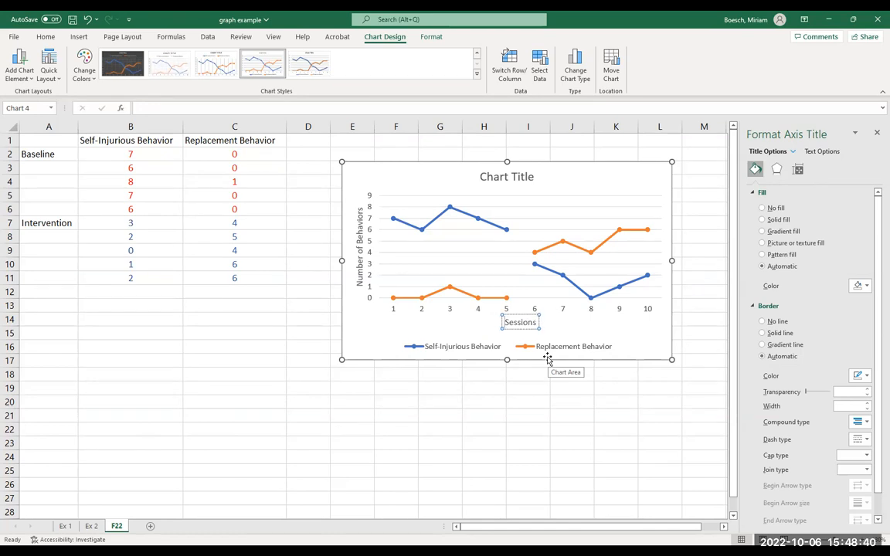
Step: Append "(45 min.)" after "Sessions" in the horizontal axis title and deselect the chart
{"action": "type", "text": "(45 min.)"}
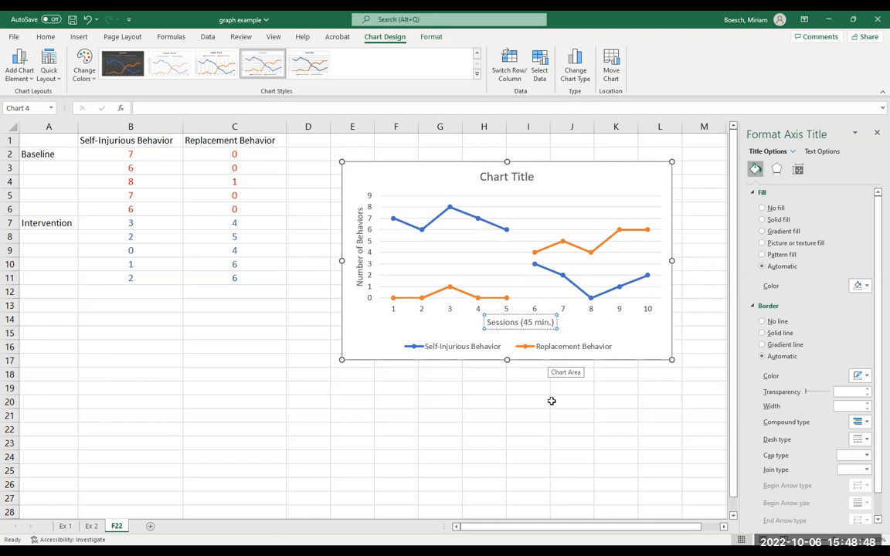
{"action": "left_click", "coordinate": [543, 442]}
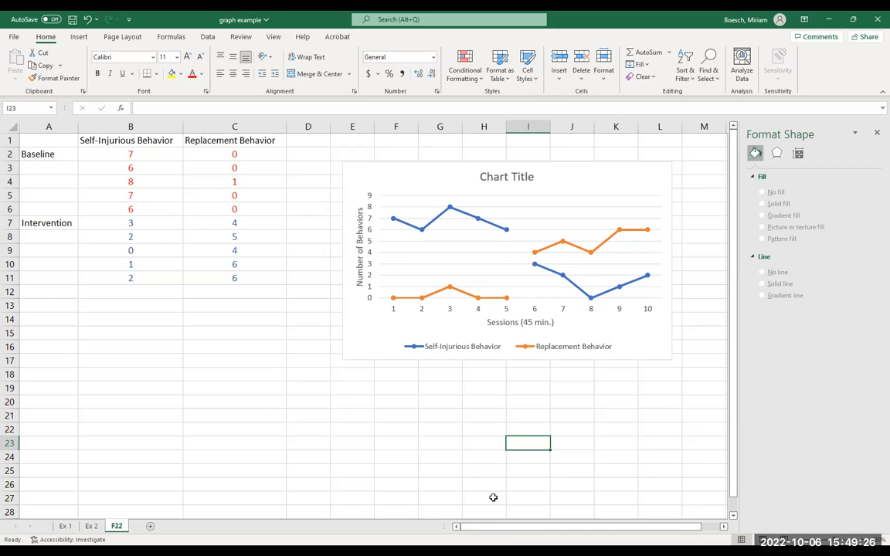
Step: Replace the chart title's placeholder text with "Student Behavior"
{"action": "left_click", "coordinate": [503, 180]}
{"action": "left_click_drag", "start_coordinate": [479, 177], "coordinate": [528, 179]}
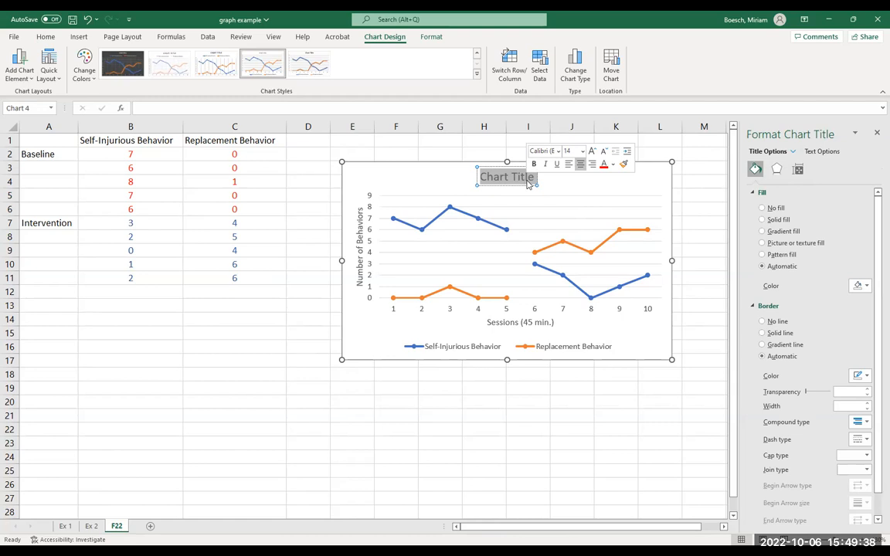
{"action": "type", "text": "S"}
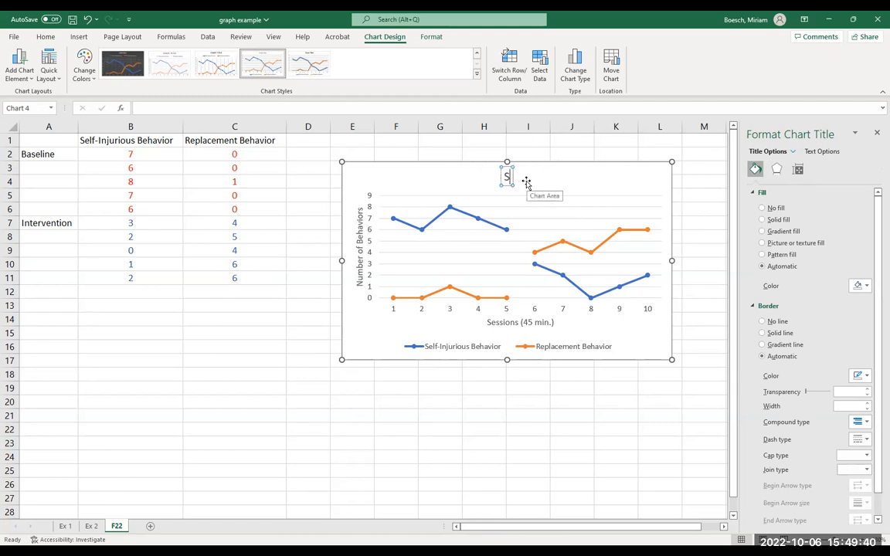
{"action": "type", "text": "tudent"}
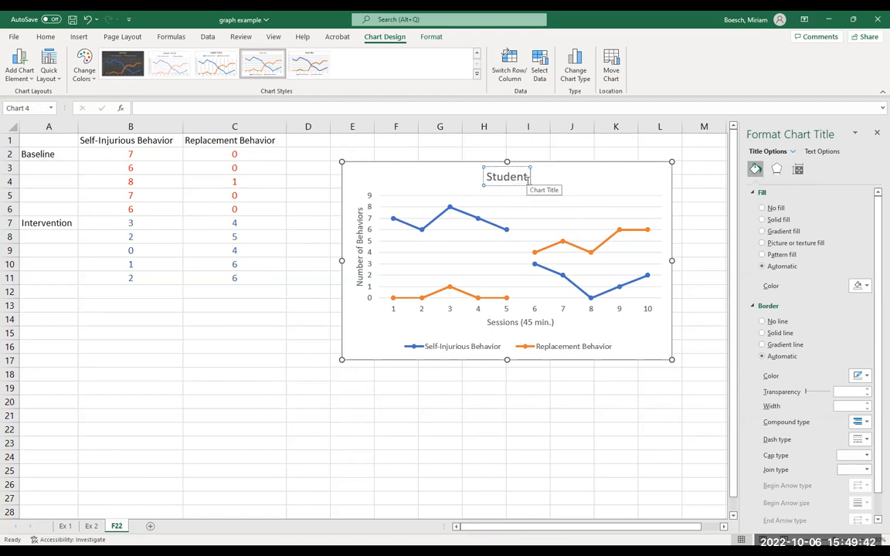
{"action": "type", "text": " Behavior"}
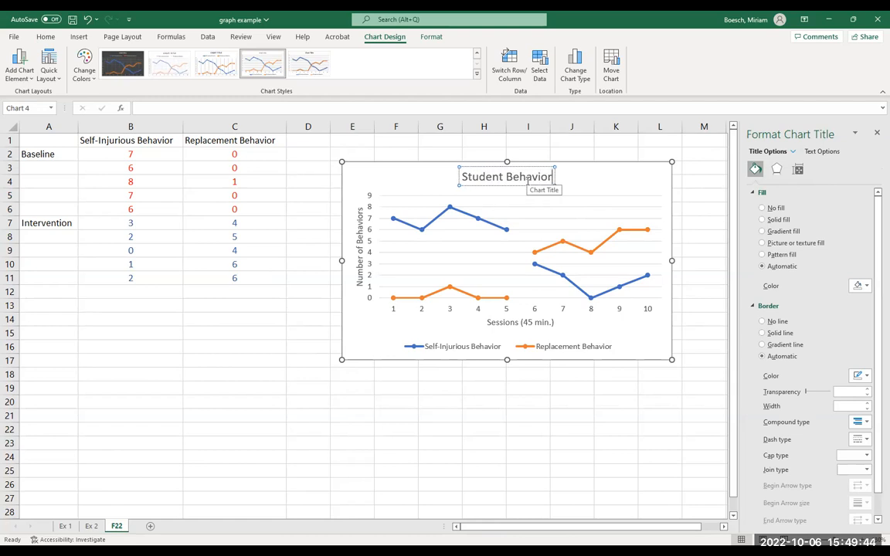
Step: Change the chart title to the student's first name in possessive form followed by "Data"
{"action": "key", "text": "ctrl+Left"}
{"action": "key", "text": "ctrl+Left"}
{"action": "key", "text": "Delete"}
{"action": "key", "text": "Delete"}
{"action": "key", "text": "Delete"}
{"action": "key", "text": "Delete"}
{"action": "key", "text": "Delete"}
{"action": "key", "text": "Delete"}
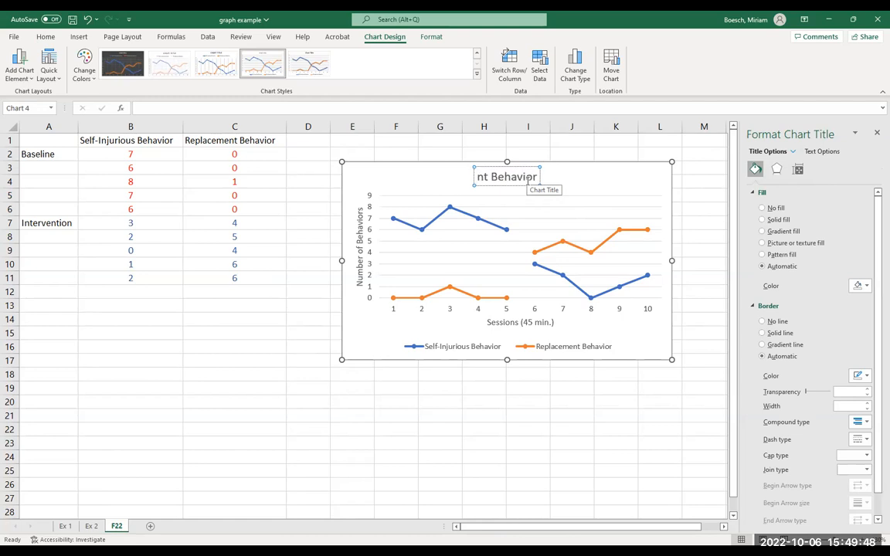
{"action": "key", "text": "Delete"}
{"action": "key", "text": "Delete"}
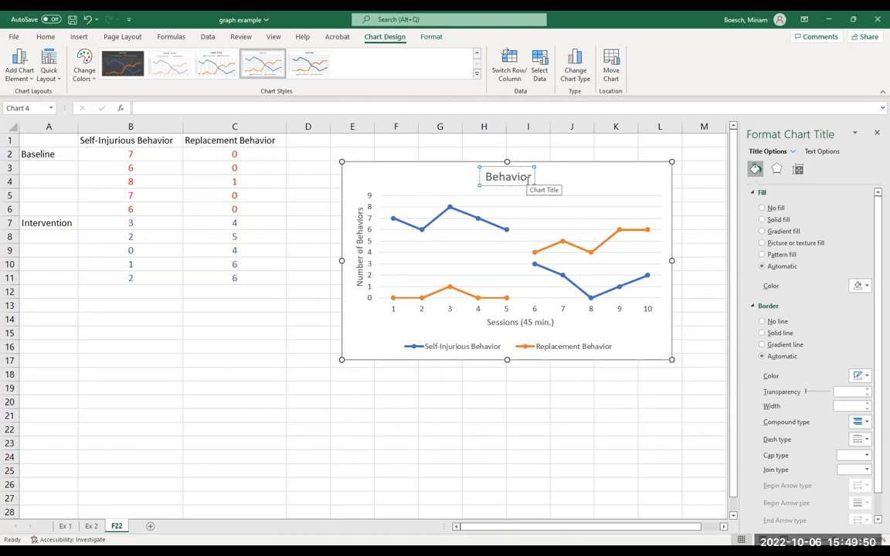
{"action": "type", "text": "Susan"}
{"action": "key", "text": "Left"}
{"action": "type", "text": "'s"}
{"action": "key", "text": "Right"}
{"action": "type", "text": "Data"}
{"action": "key", "text": "Delete"}
{"action": "key", "text": "Delete"}
{"action": "key", "text": "Delete"}
{"action": "key", "text": "Delete"}
{"action": "key", "text": "Delete"}
{"action": "key", "text": "Delete"}
{"action": "key", "text": "Delete"}
{"action": "key", "text": "Delete"}
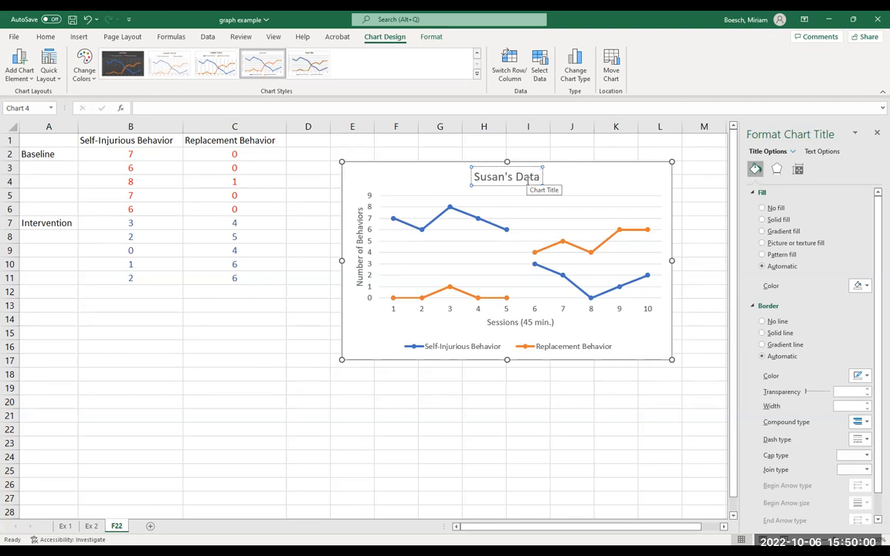
{"action": "left_click", "coordinate": [516, 468]}
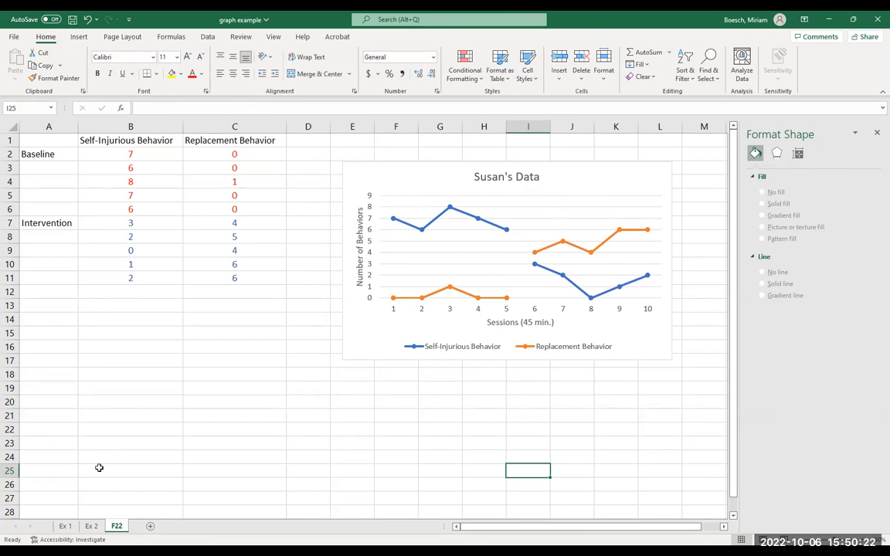
Step: Try drawing a slightly slanted straight line about 2.02" tall in the empty cells below the Replacement Behavior data, and delete it
{"action": "left_click", "coordinate": [308, 430]}
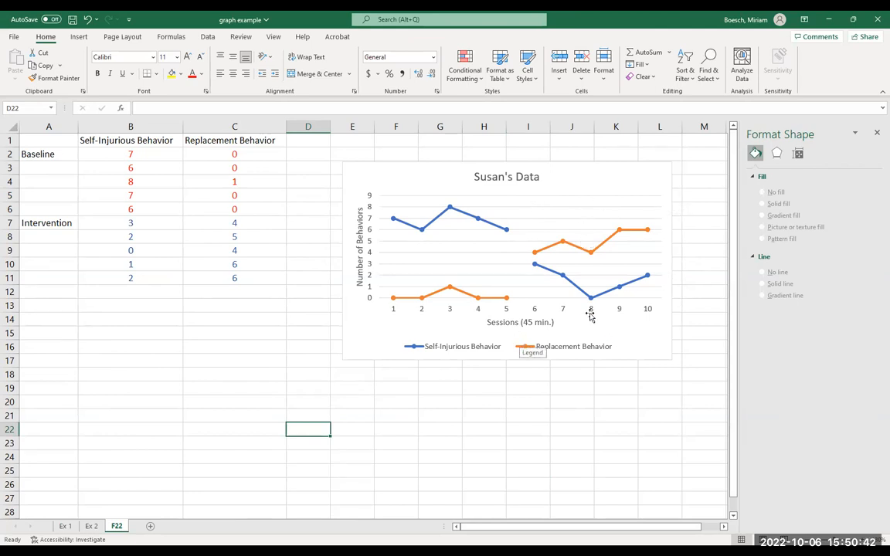
{"action": "left_click", "coordinate": [79, 38]}
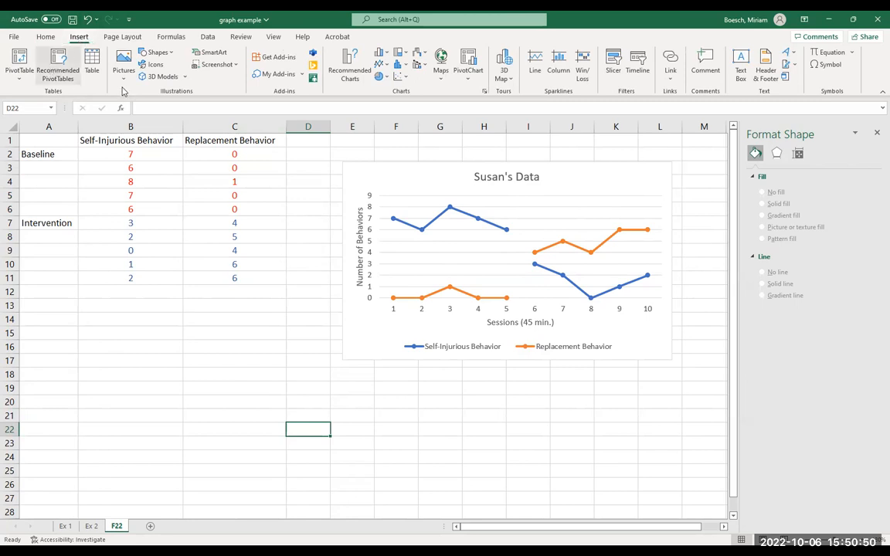
{"action": "left_click", "coordinate": [171, 54]}
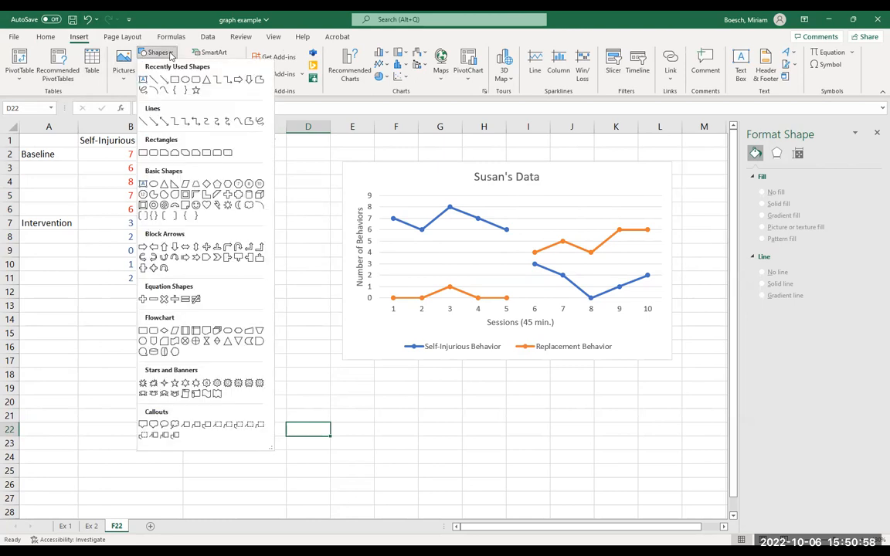
{"action": "left_click", "coordinate": [143, 121]}
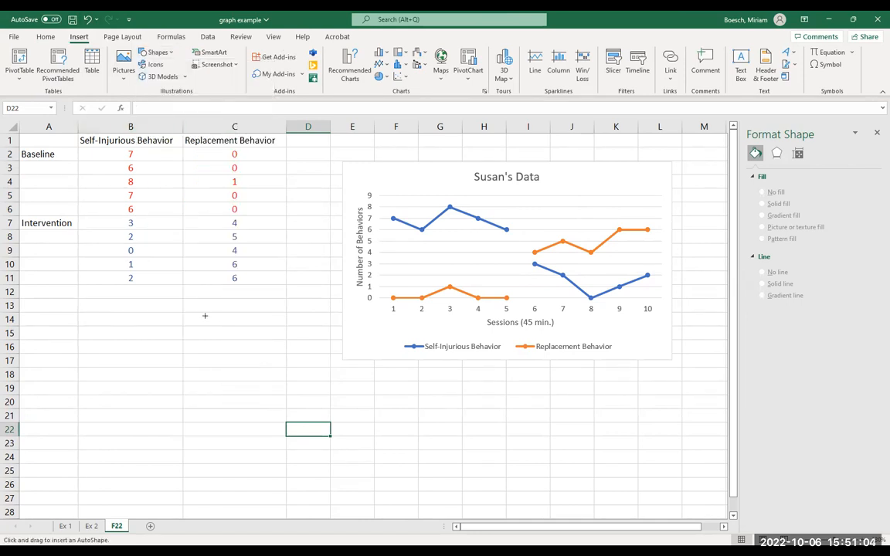
{"action": "left_click_drag", "start_coordinate": [208, 301], "coordinate": [219, 433]}
{"action": "left_click", "coordinate": [262, 387]}
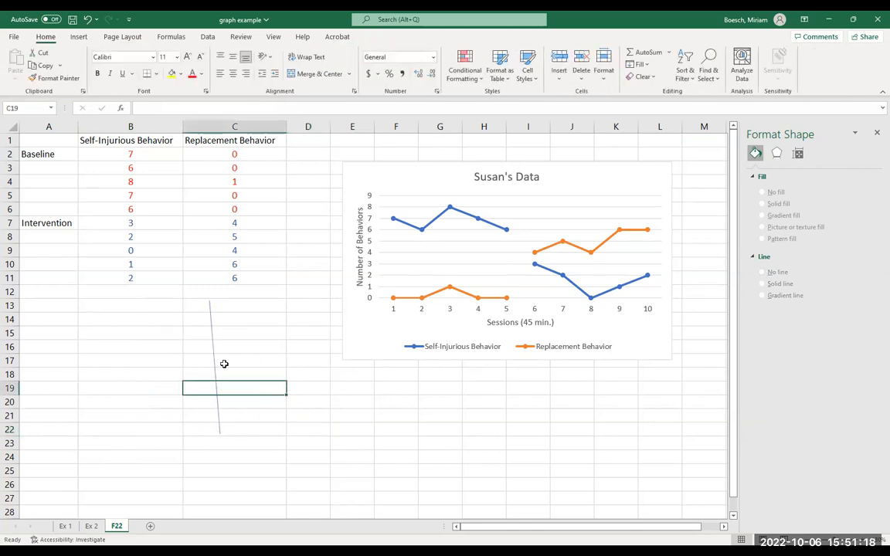
{"action": "mouse_move", "coordinate": [215, 361]}
{"action": "left_mouse_down"}
{"action": "mouse_move", "coordinate": [521, 250]}
{"action": "mouse_move", "coordinate": [211, 344]}
{"action": "left_mouse_up"}
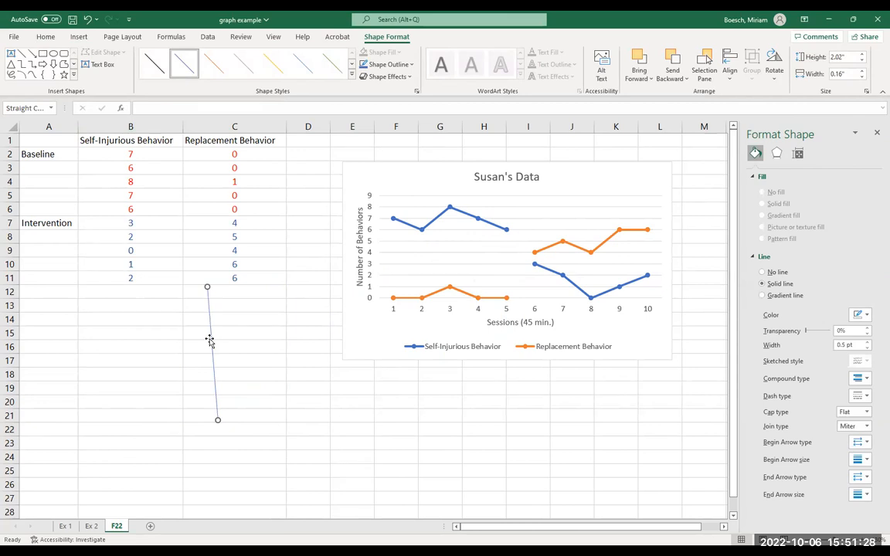
{"action": "key", "text": "Delete"}
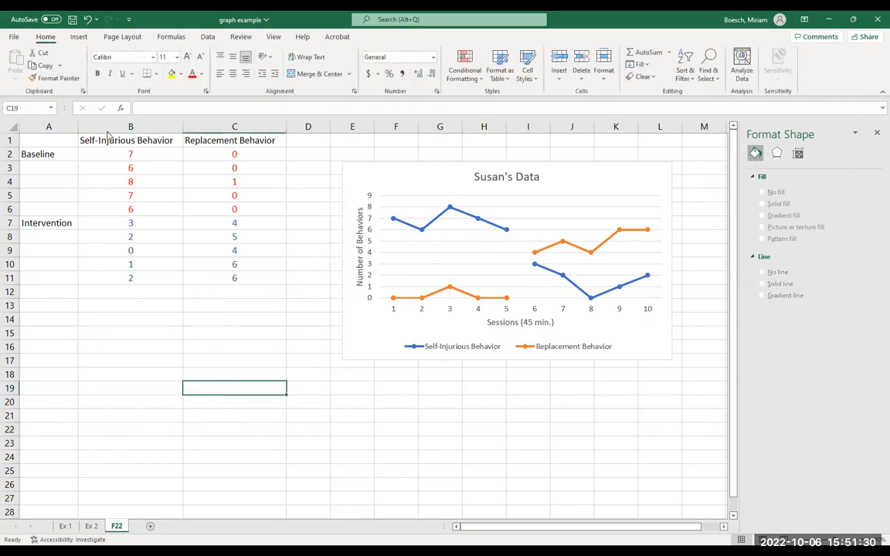
Step: Try a nearly vertical straight line about 1.68" tall below the Replacement Behavior data, and delete it
{"action": "left_click", "coordinate": [81, 36]}
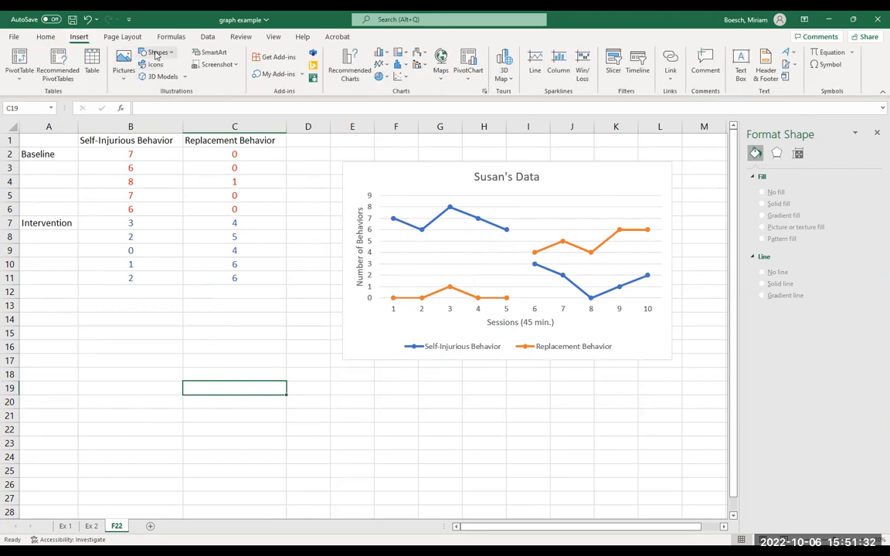
{"action": "left_click", "coordinate": [157, 53]}
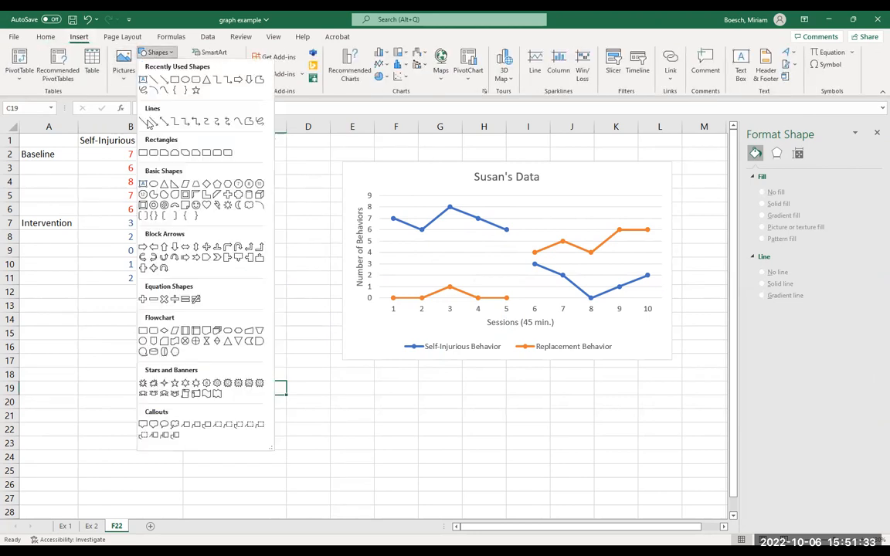
{"action": "left_click", "coordinate": [143, 123]}
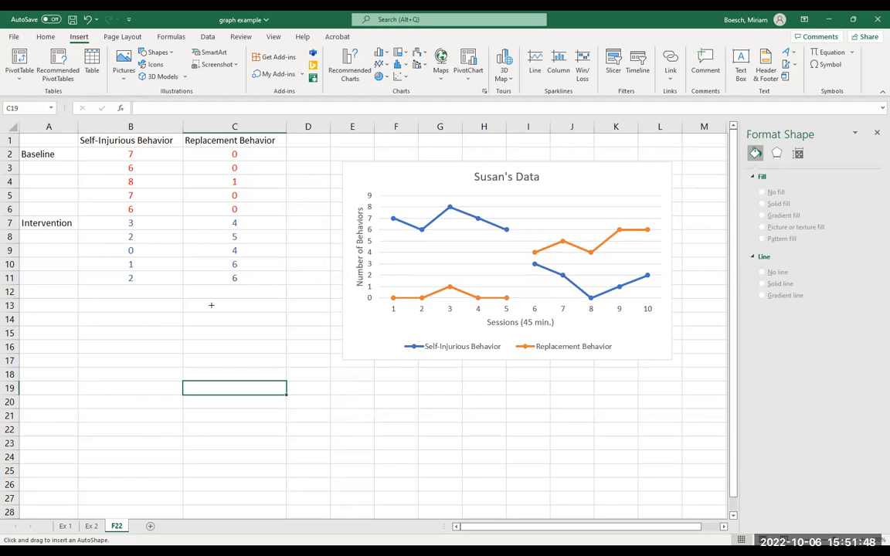
{"action": "left_click_drag", "start_coordinate": [211, 305], "coordinate": [214, 416]}
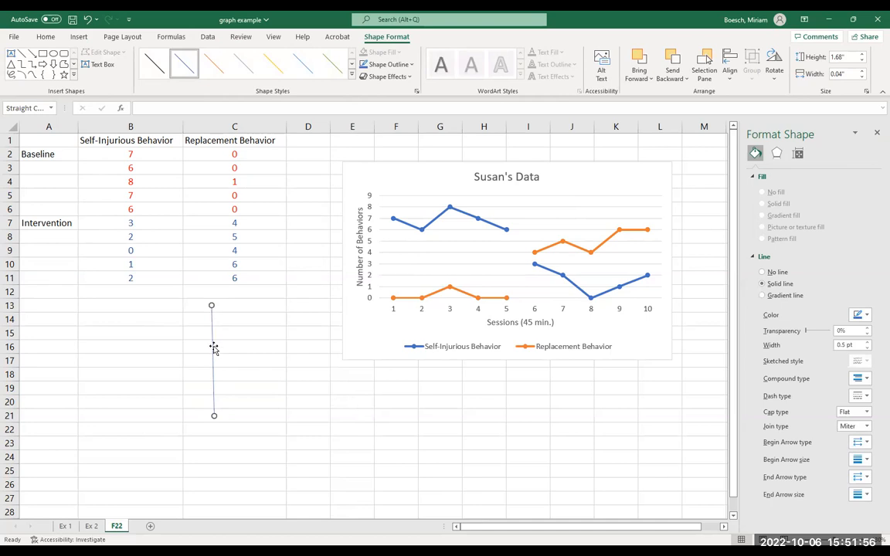
{"action": "key", "text": "Delete"}
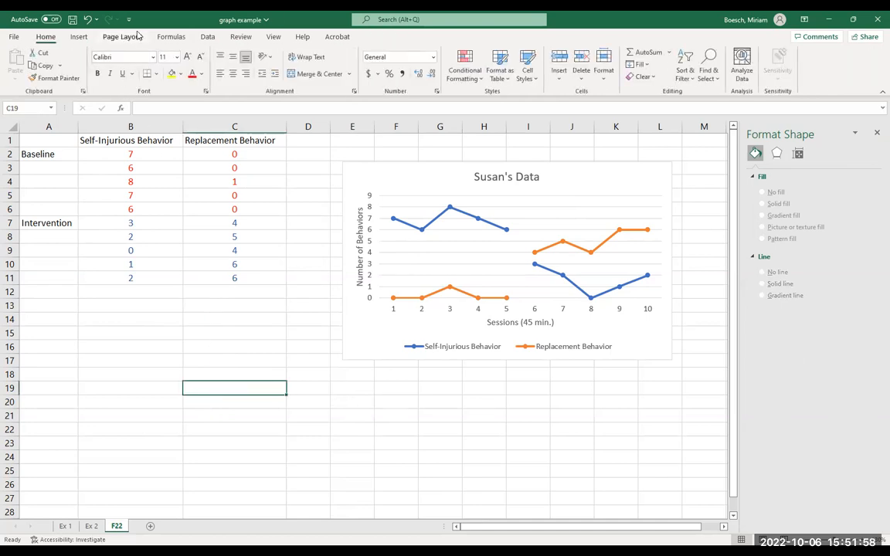
Step: Draw a perfectly vertical straight line about 1.76" tall in the empty cells below the Replacement Behavior data
{"action": "left_click", "coordinate": [79, 38]}
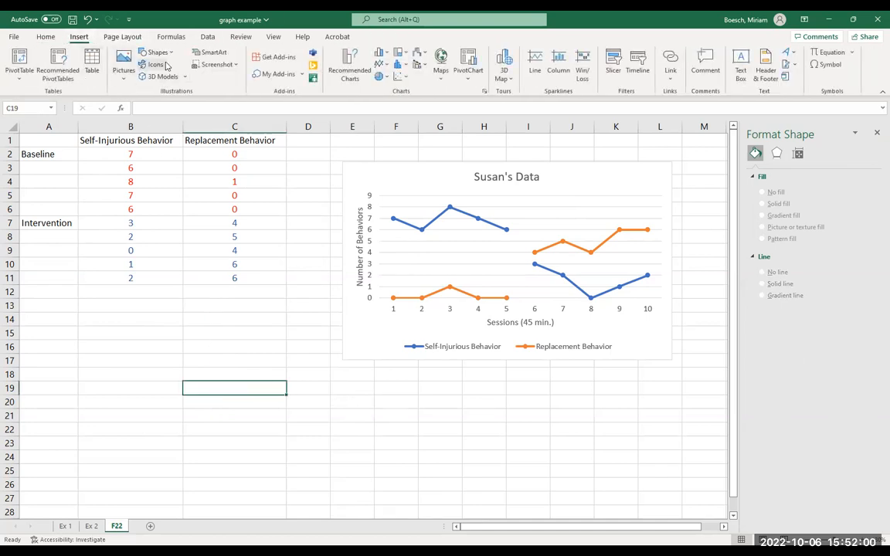
{"action": "left_click", "coordinate": [157, 52]}
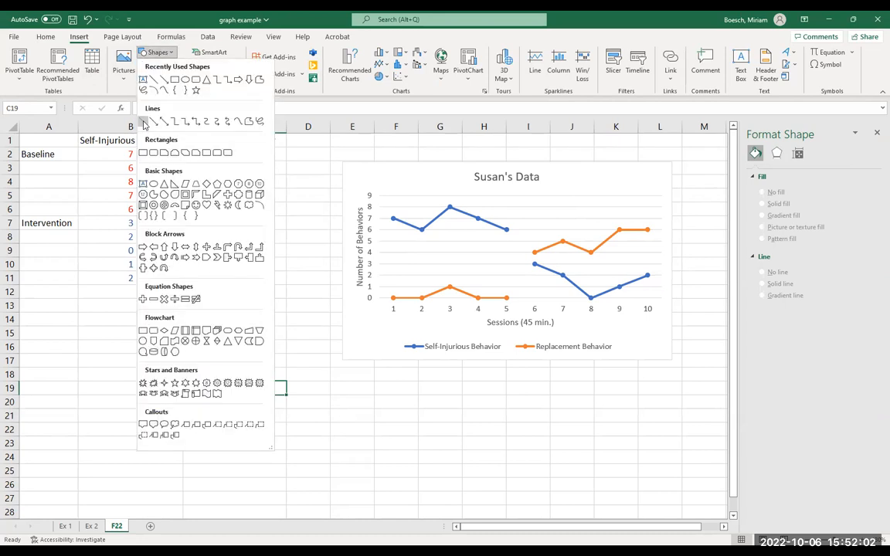
{"action": "left_click", "coordinate": [129, 109]}
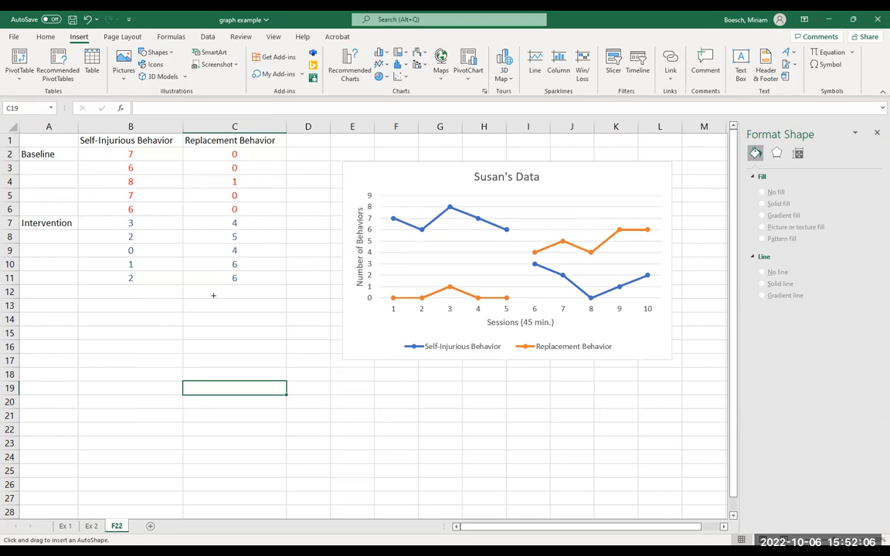
{"action": "left_click_drag", "start_coordinate": [219, 305], "coordinate": [130, 400]}
{"action": "left_click_drag", "start_coordinate": [130, 400], "coordinate": [199, 419]}
{"action": "left_click_drag", "start_coordinate": [199, 419], "coordinate": [199, 420]}
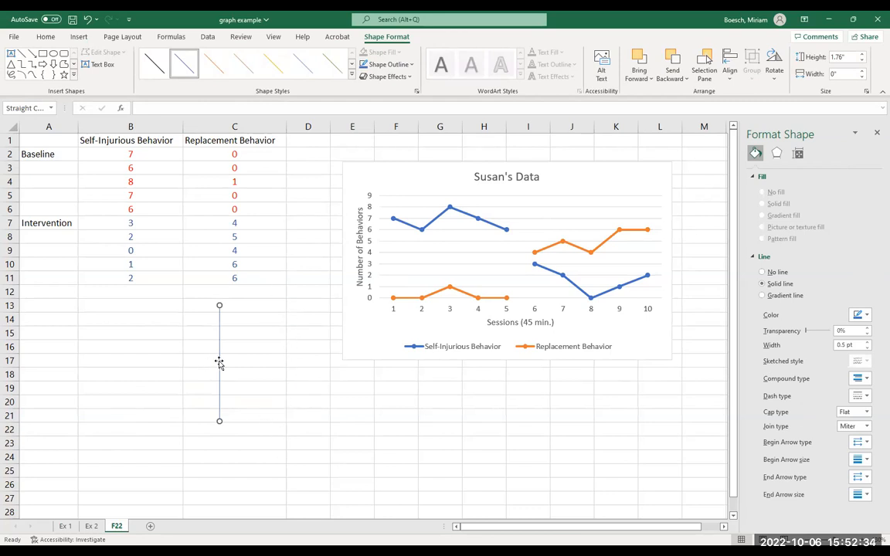
Step: Move the vertical line onto the chart between sessions 5 and 6, and shorten its lower end to the horizontal axis
{"action": "left_click_drag", "start_coordinate": [219, 363], "coordinate": [522, 250]}
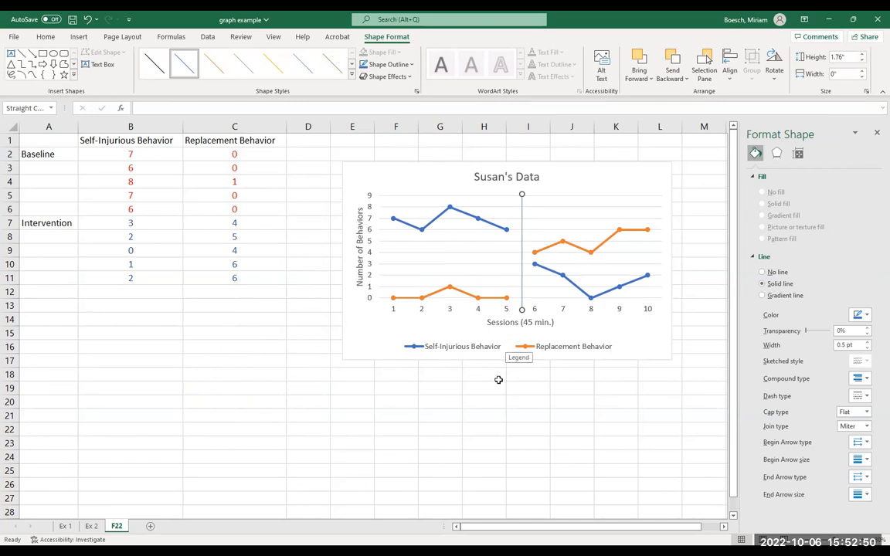
{"action": "left_click", "coordinate": [518, 297]}
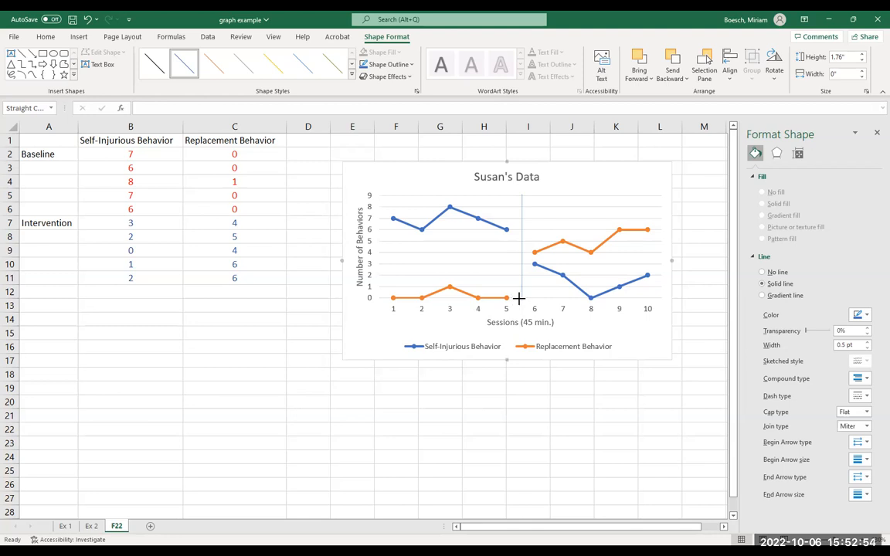
{"action": "left_click", "coordinate": [542, 441]}
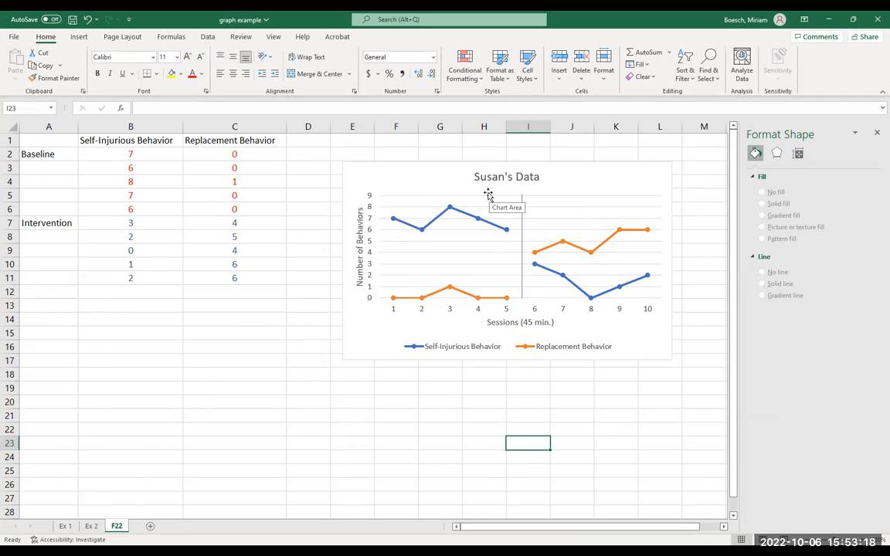
Step: Insert a text box reading "Baseline" in the cells below the data, narrow it to fit the word, and center the text
{"action": "left_click", "coordinate": [80, 38]}
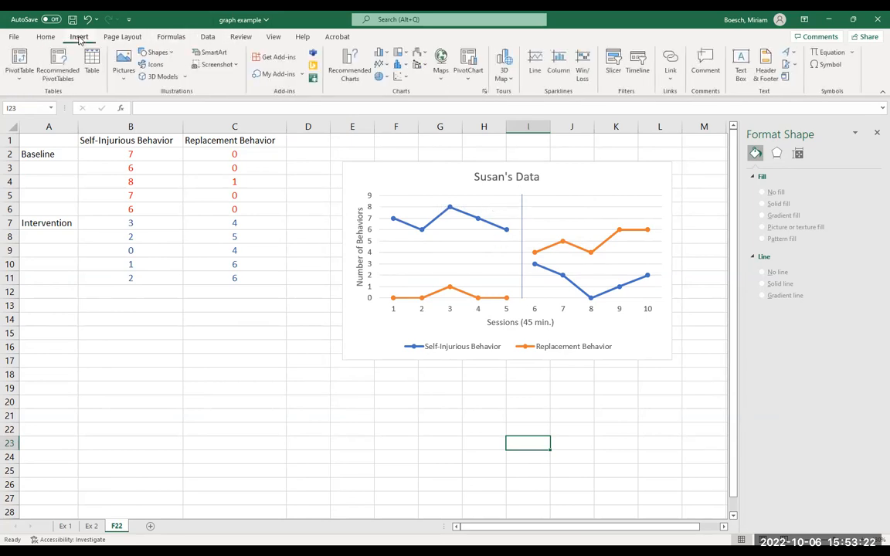
{"action": "left_click", "coordinate": [740, 77]}
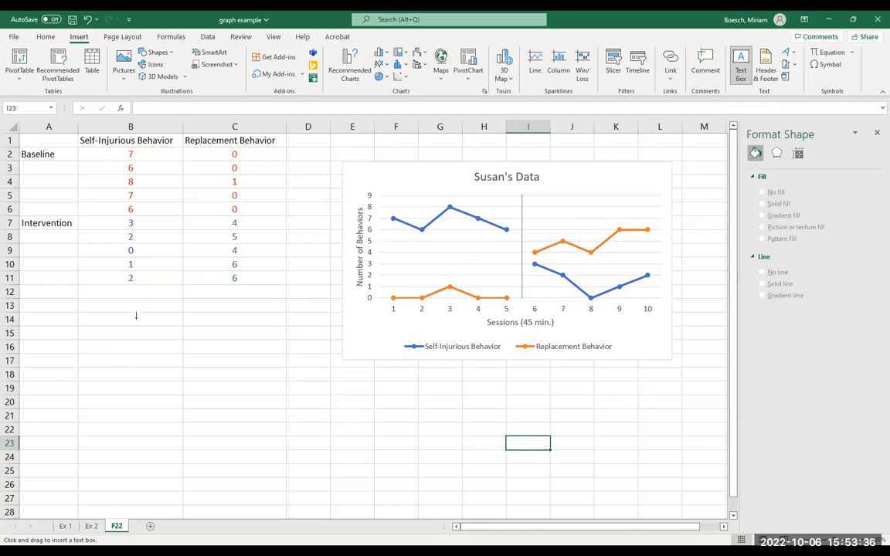
{"action": "left_click_drag", "start_coordinate": [136, 316], "coordinate": [227, 339]}
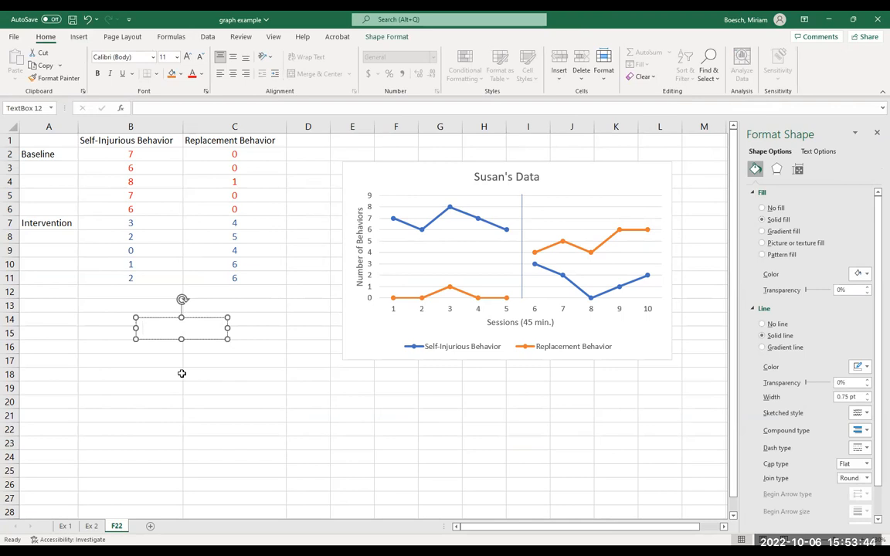
{"action": "type", "text": "Baseline"}
{"action": "left_click_drag", "start_coordinate": [225, 327], "coordinate": [191, 326]}
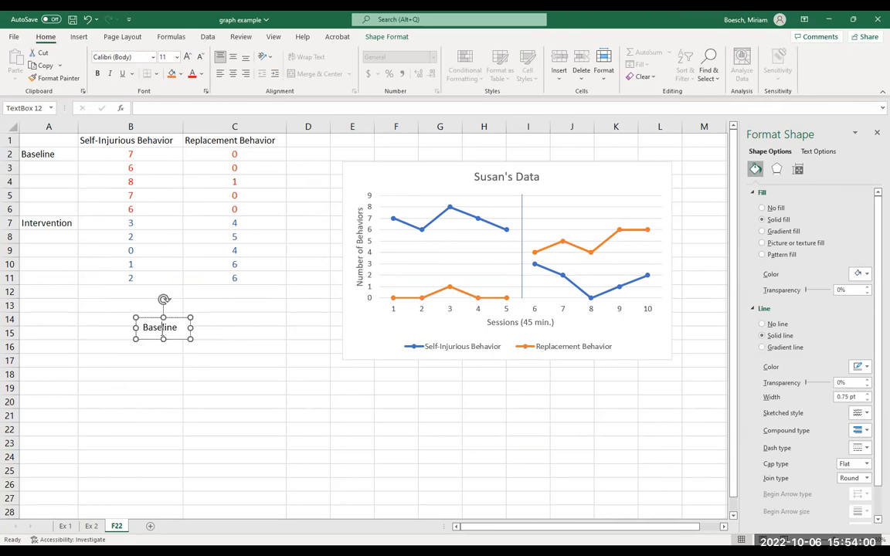
{"action": "left_click", "coordinate": [233, 77]}
{"action": "left_click", "coordinate": [149, 397]}
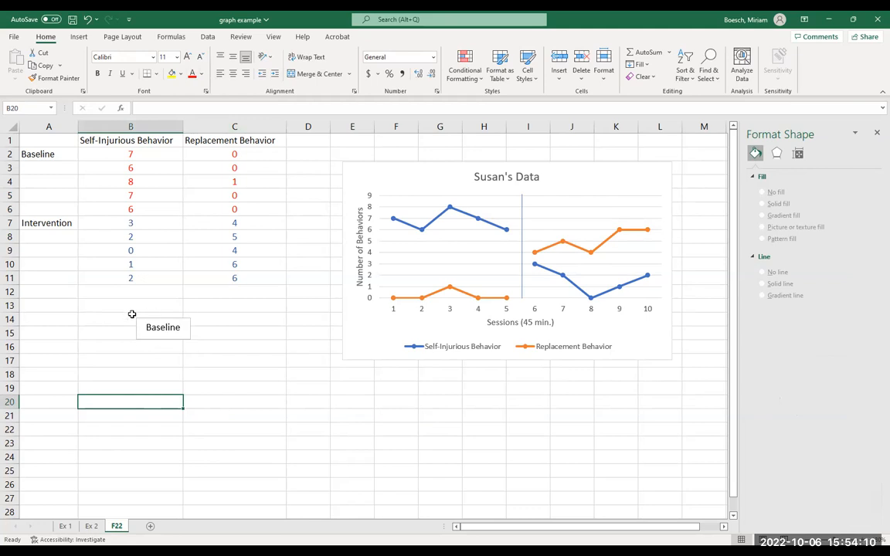
Step: Move the Baseline text box onto the chart above the baseline data points, keeping it clear of the title and lines
{"action": "left_click", "coordinate": [163, 331]}
{"action": "left_click_drag", "start_coordinate": [158, 315], "coordinate": [443, 208]}
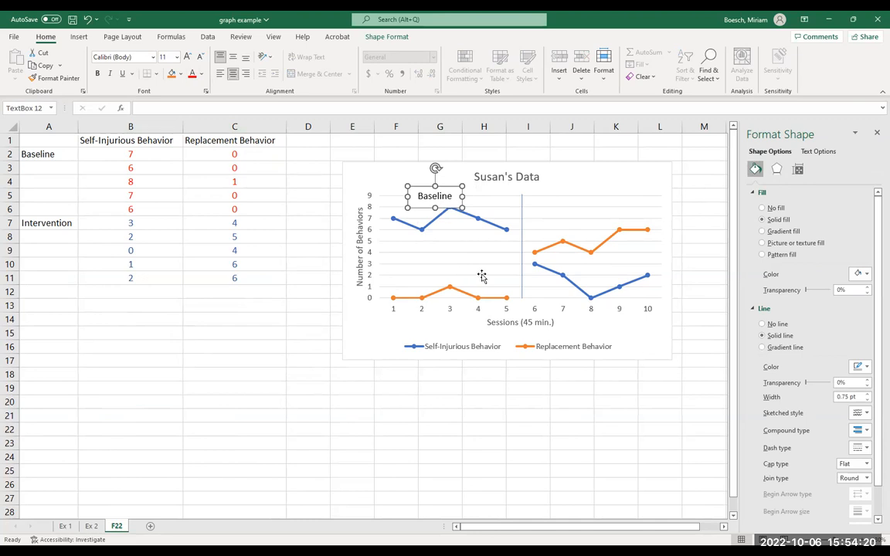
{"action": "left_click", "coordinate": [406, 194]}
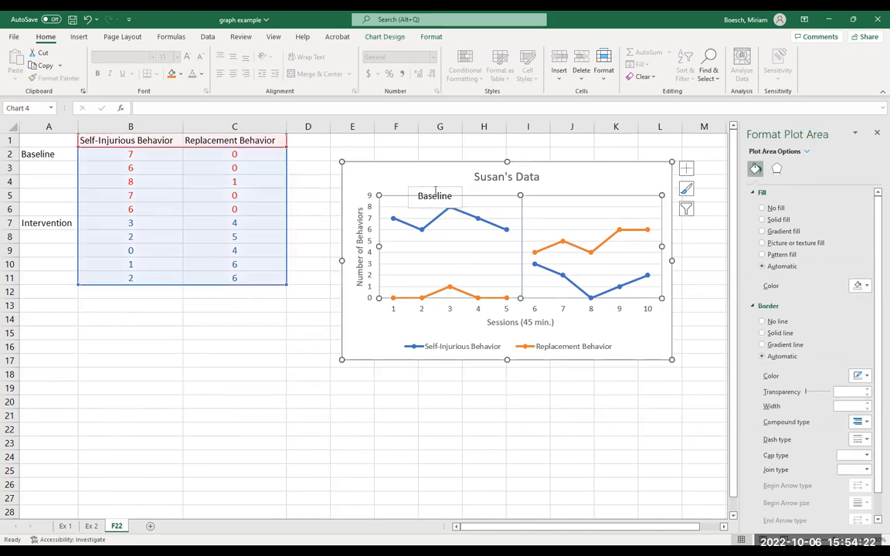
{"action": "left_click", "coordinate": [435, 190]}
{"action": "left_click_drag", "start_coordinate": [433, 186], "coordinate": [429, 175]}
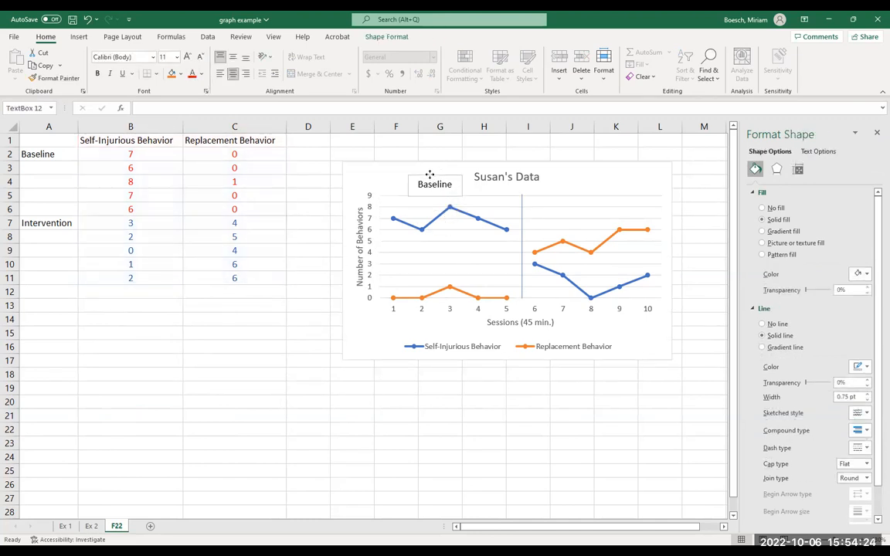
{"action": "left_click", "coordinate": [440, 442]}
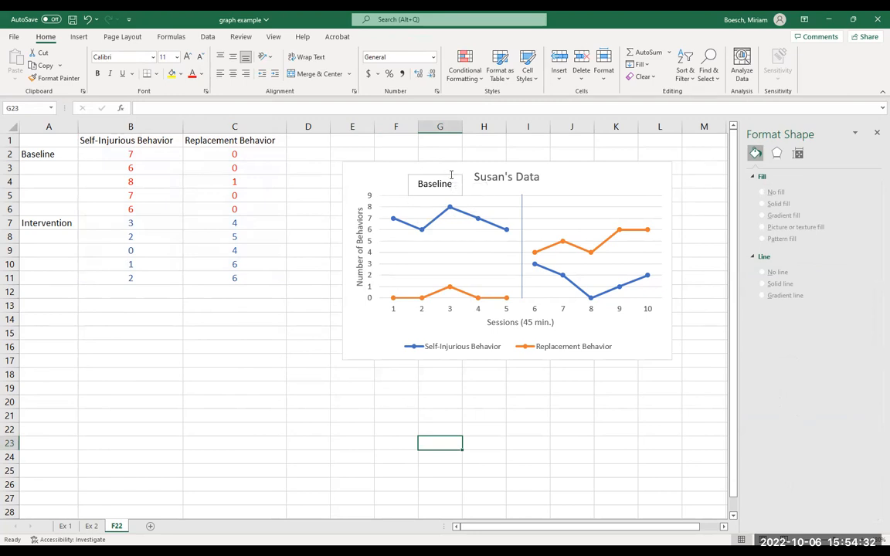
{"action": "left_click", "coordinate": [450, 175]}
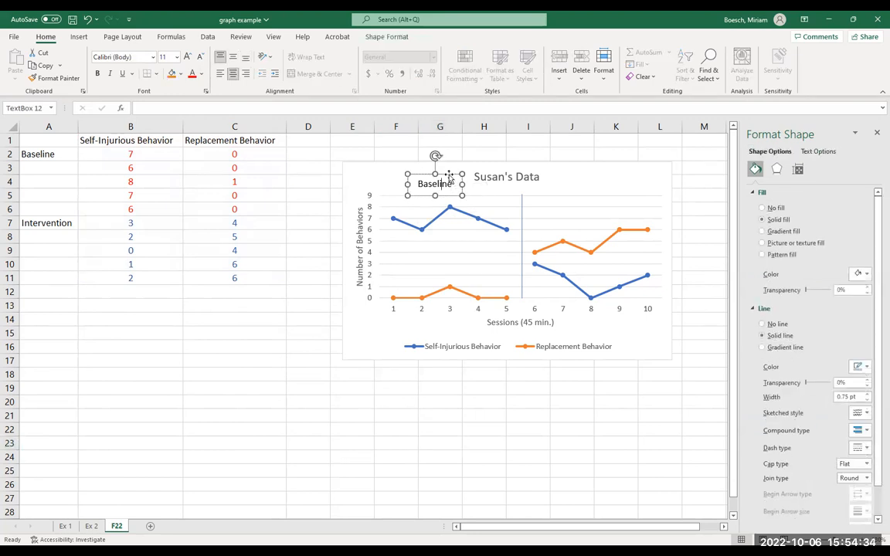
{"action": "left_click_drag", "start_coordinate": [449, 175], "coordinate": [444, 179]}
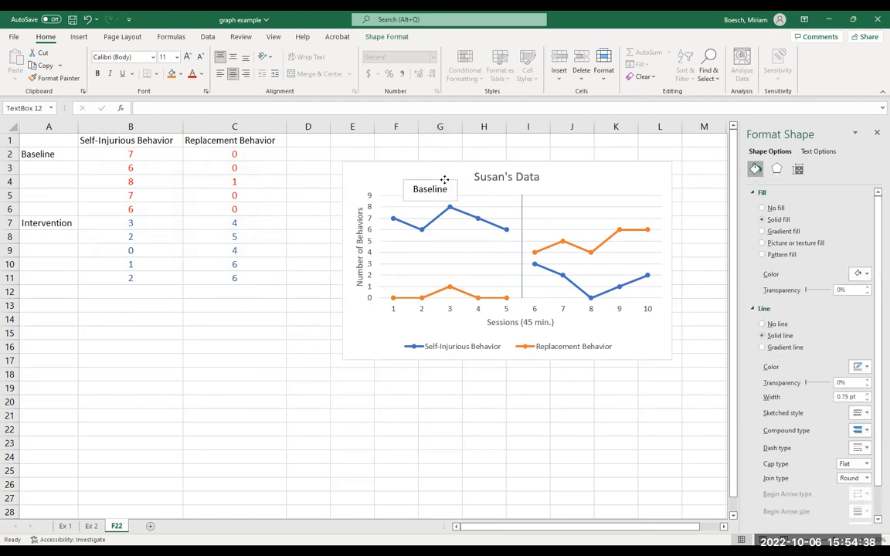
{"action": "left_click_drag", "start_coordinate": [444, 179], "coordinate": [444, 179]}
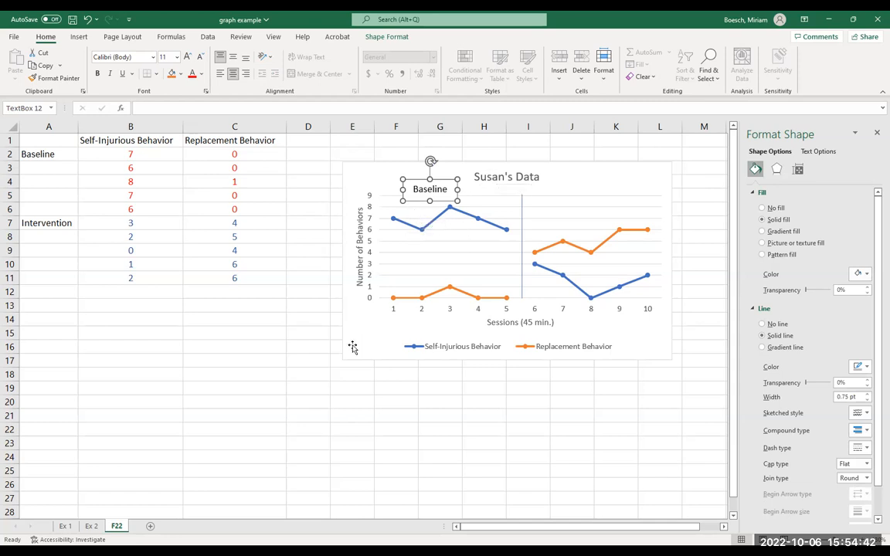
{"action": "left_click", "coordinate": [308, 374]}
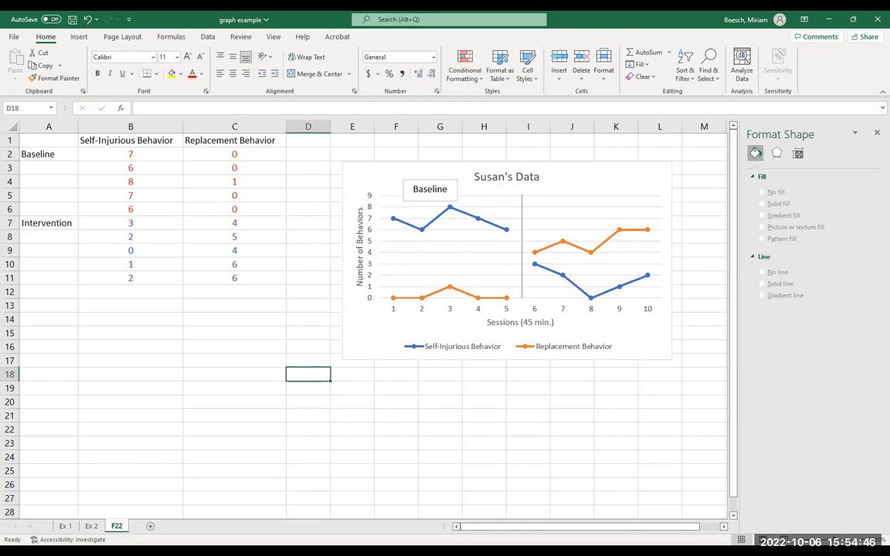
Step: Remove the fill from the Baseline text box and place it back above the baseline data on the chart
{"action": "left_click", "coordinate": [424, 204]}
{"action": "left_click", "coordinate": [423, 180]}
{"action": "left_click_drag", "start_coordinate": [423, 180], "coordinate": [208, 324]}
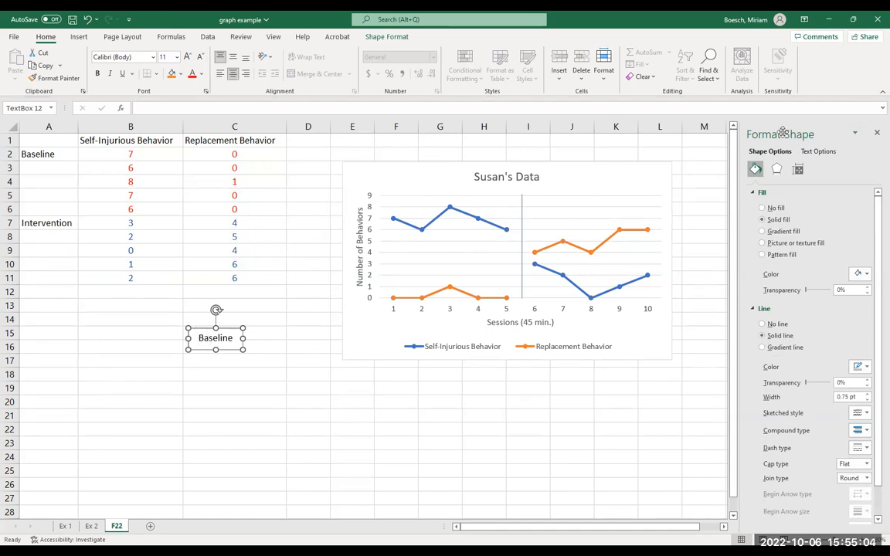
{"action": "left_click", "coordinate": [761, 209]}
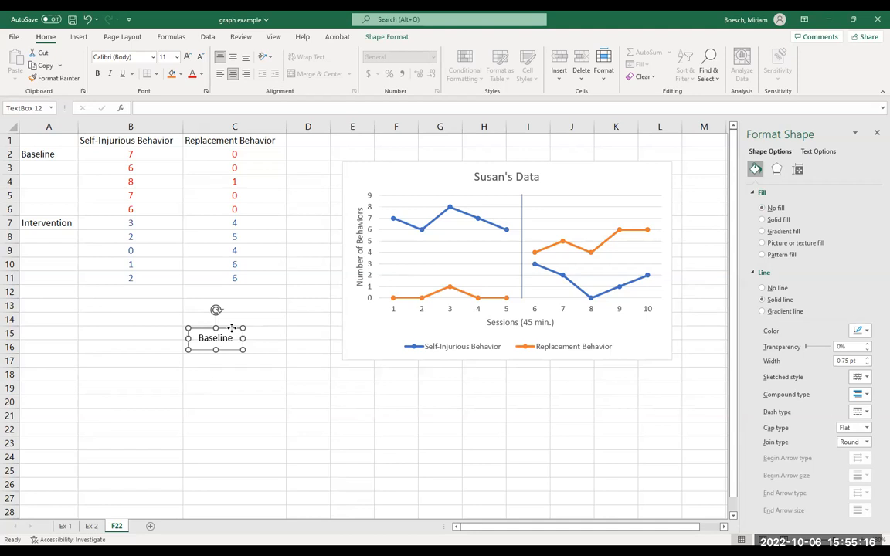
{"action": "left_click_drag", "start_coordinate": [232, 328], "coordinate": [443, 180]}
{"action": "left_click", "coordinate": [377, 177]}
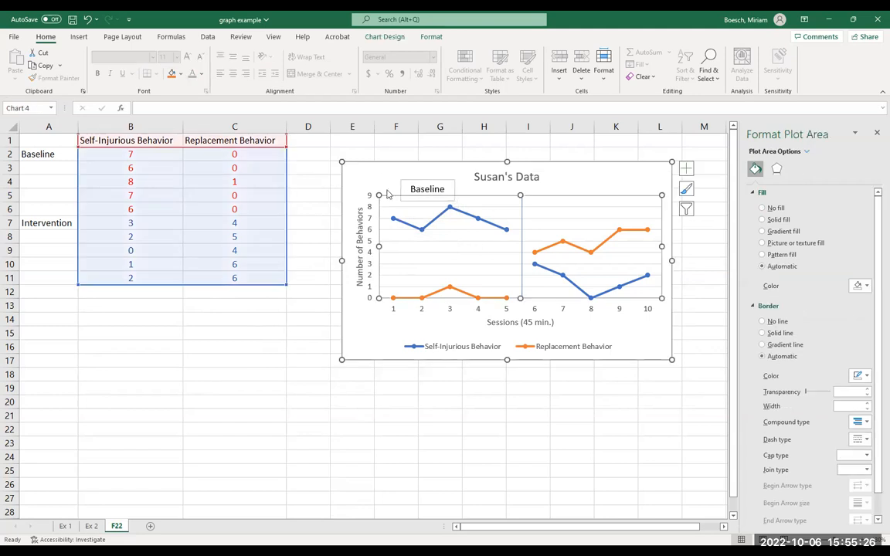
{"action": "left_click", "coordinate": [377, 178]}
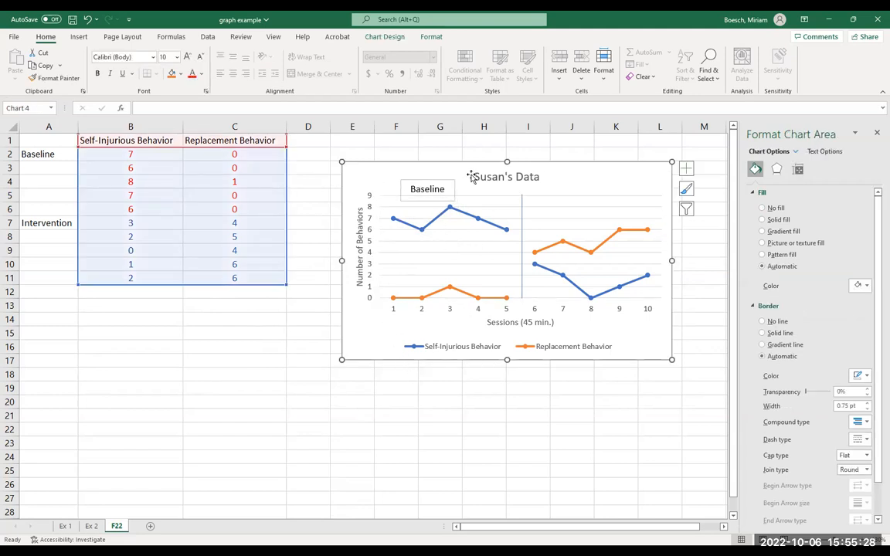
{"action": "left_click", "coordinate": [271, 389]}
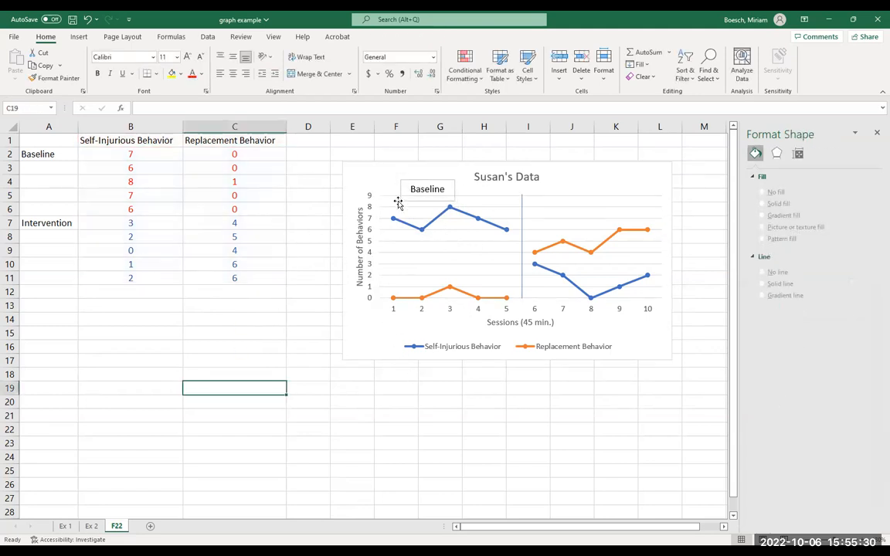
Step: Remove the outline from the Baseline text box and position it on the chart above the session 3 data point
{"action": "left_click", "coordinate": [437, 190]}
{"action": "left_click_drag", "start_coordinate": [414, 180], "coordinate": [244, 340]}
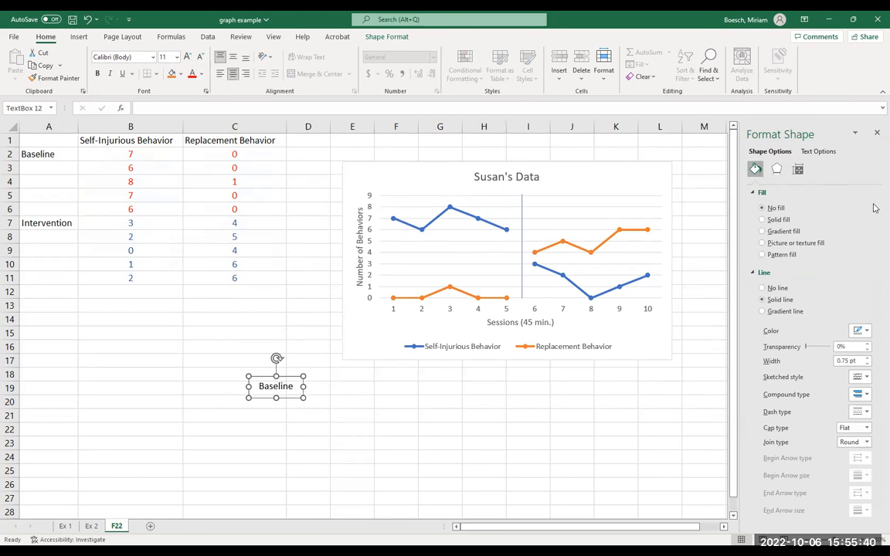
{"action": "left_click", "coordinate": [762, 288]}
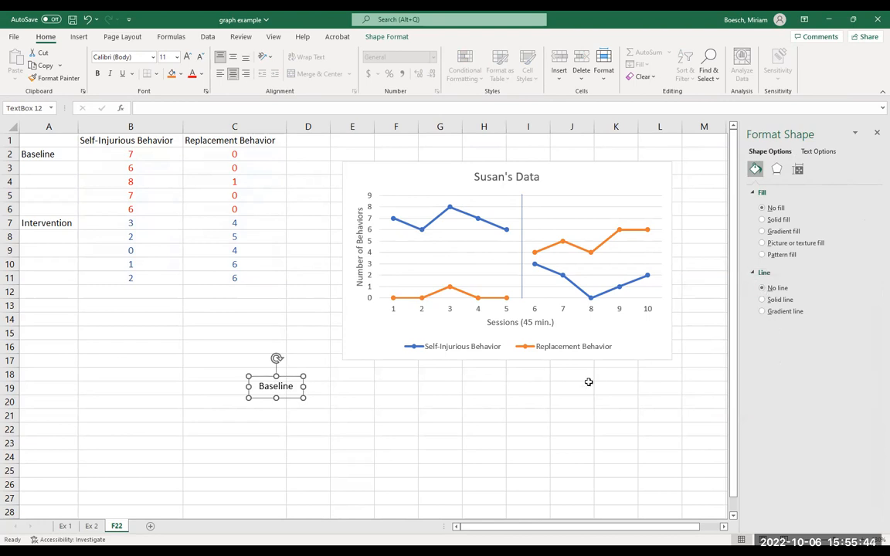
{"action": "left_click", "coordinate": [394, 455]}
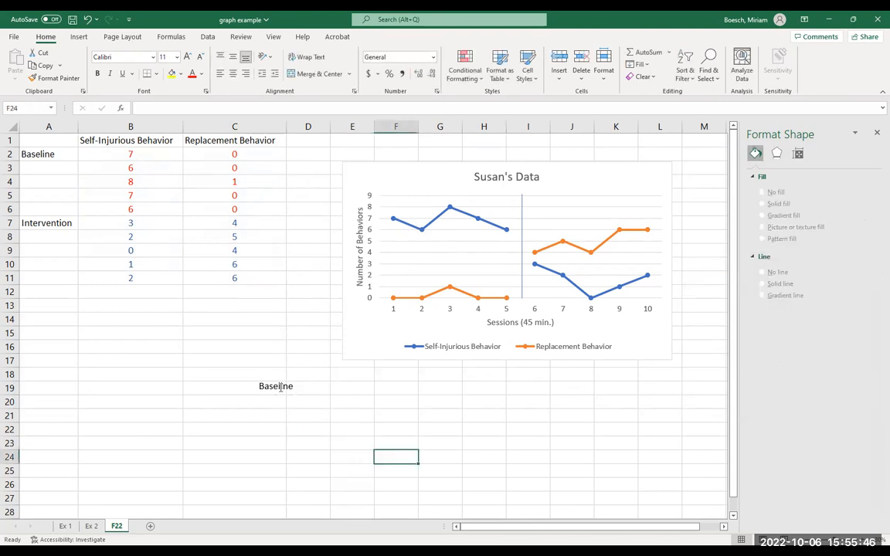
{"action": "left_click", "coordinate": [280, 386]}
{"action": "left_click_drag", "start_coordinate": [286, 377], "coordinate": [458, 179]}
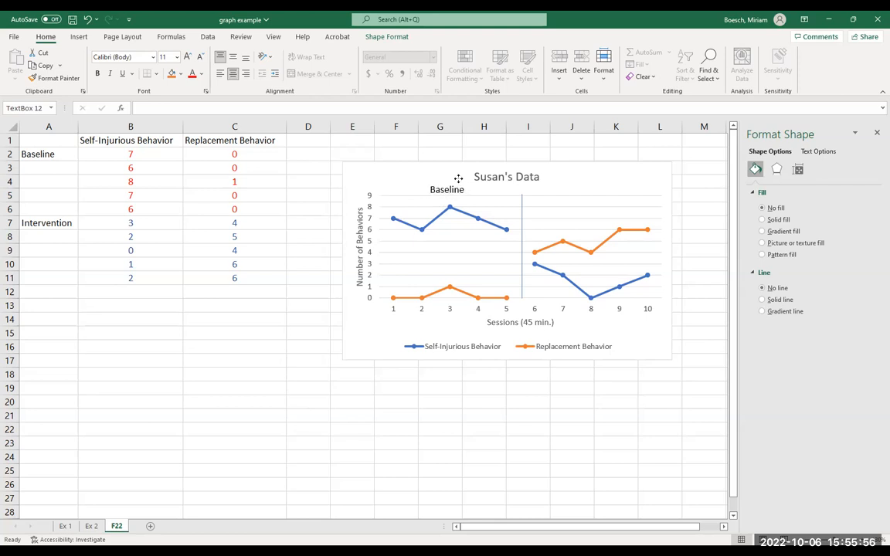
{"action": "left_click_drag", "start_coordinate": [458, 178], "coordinate": [458, 178]}
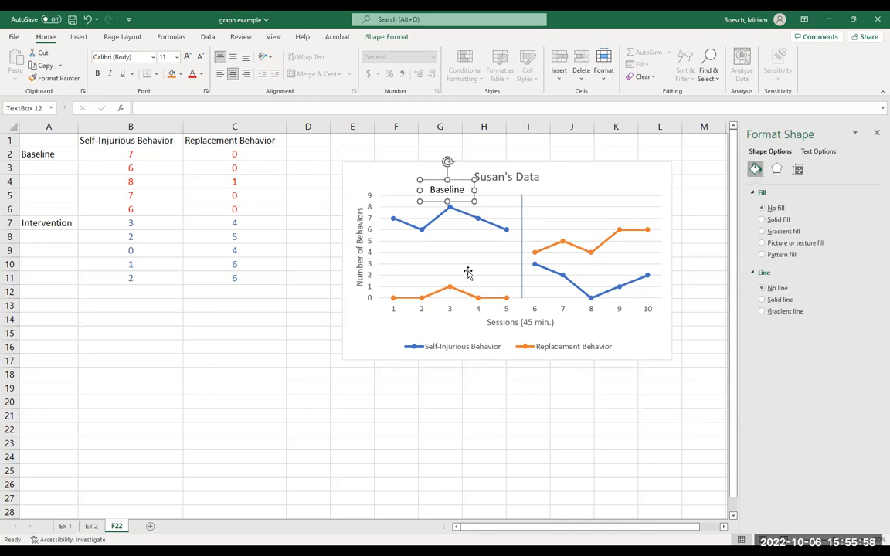
{"action": "left_click", "coordinate": [450, 261]}
{"action": "key", "text": "Escape"}
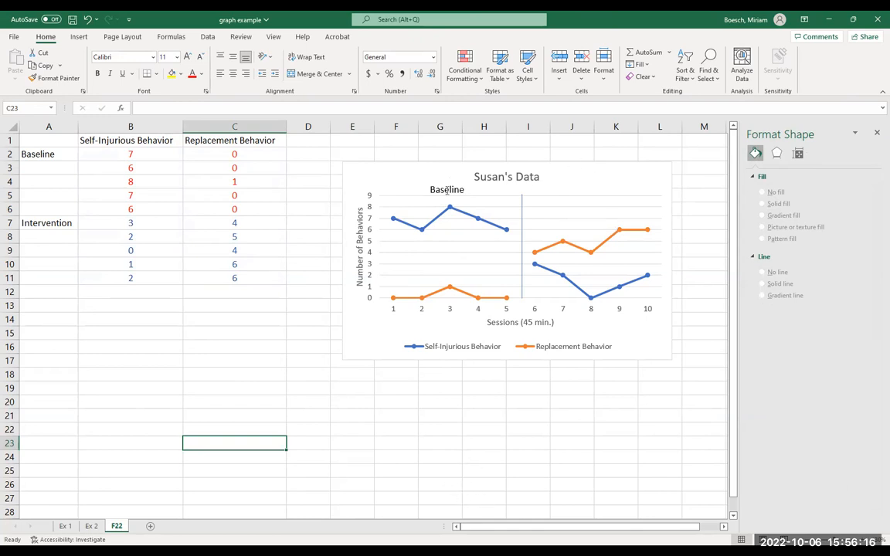
Step: Duplicate the Baseline text box and place the copy in the empty cells below the Replacement Behavior data
{"action": "left_click", "coordinate": [446, 190]}
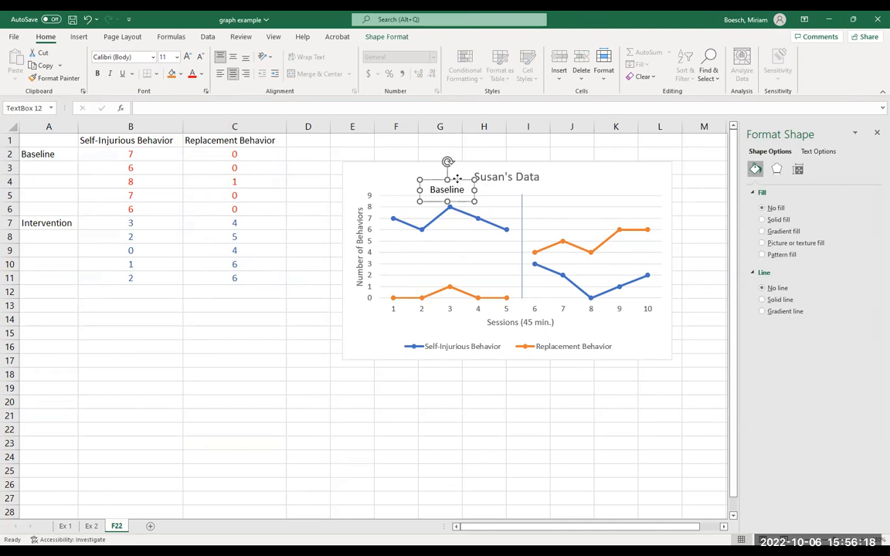
{"action": "right_click", "coordinate": [458, 183]}
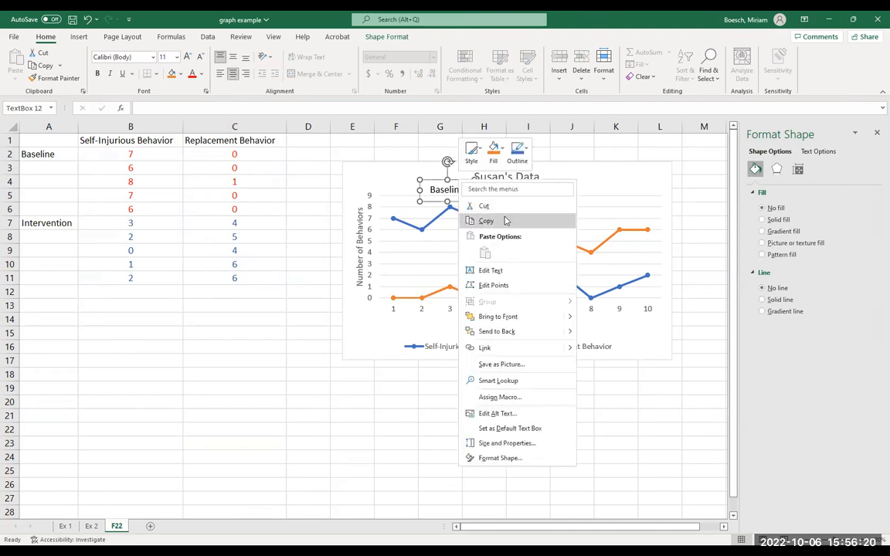
{"action": "left_click", "coordinate": [159, 390]}
{"action": "key", "text": "ctrl+v"}
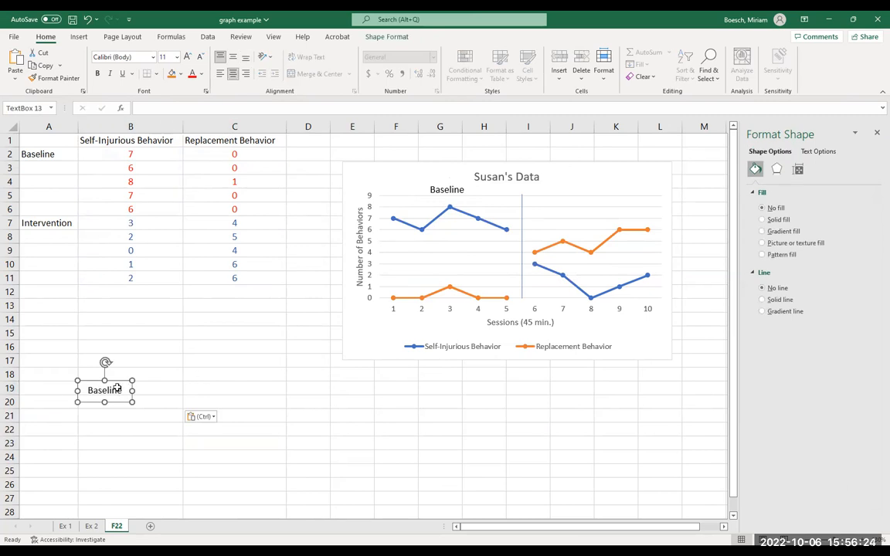
{"action": "left_click_drag", "start_coordinate": [124, 384], "coordinate": [282, 342]}
Step: Replace the copied text box's text with "Intervention" and widen the box so the whole word fits on one line
{"action": "left_click", "coordinate": [270, 348]}
{"action": "key", "text": "BackSpace"}
{"action": "key", "text": "BackSpace"}
{"action": "key", "text": "BackSpace"}
{"action": "key", "text": "BackSpace"}
{"action": "key", "text": "BackSpace"}
{"action": "key", "text": "BackSpace"}
{"action": "key", "text": "BackSpace"}
{"action": "key", "text": "BackSpace"}
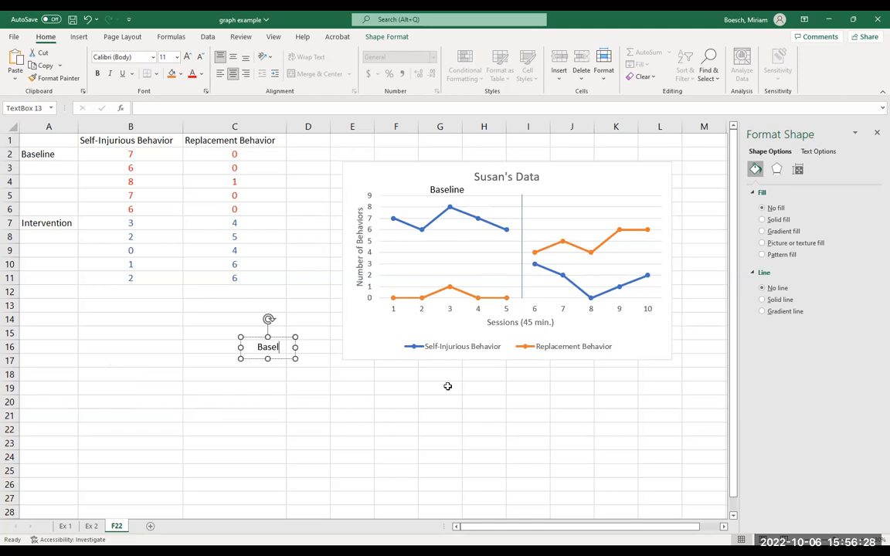
{"action": "type", "text": "Intervention"}
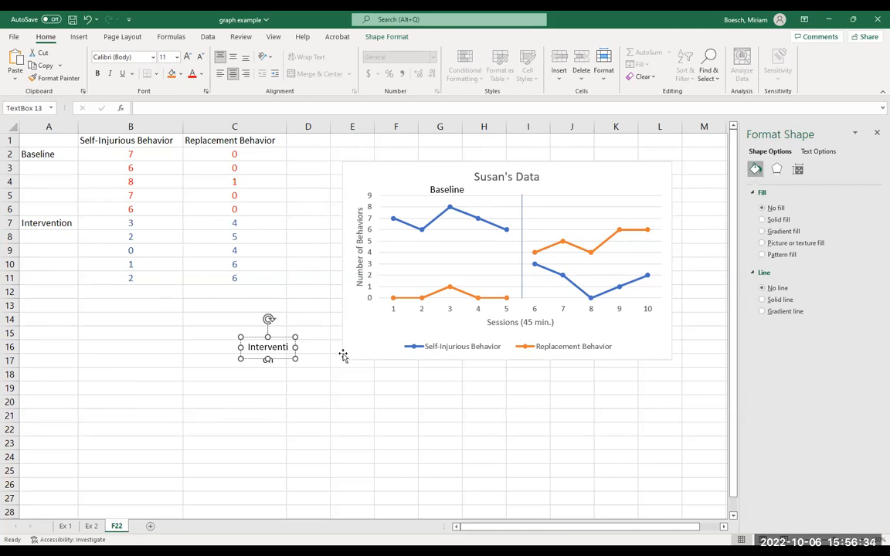
{"action": "left_click_drag", "start_coordinate": [295, 347], "coordinate": [309, 347]}
{"action": "left_click", "coordinate": [300, 376]}
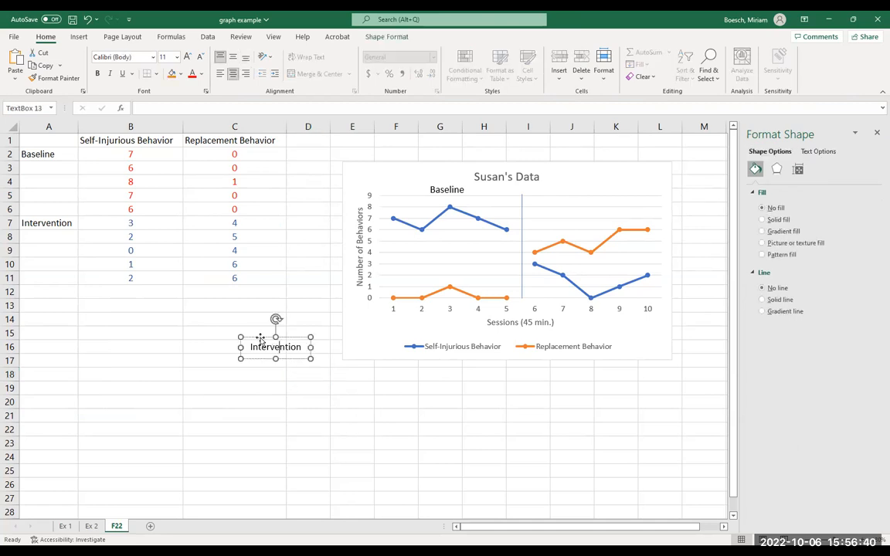
Step: Move the Intervention text box onto the chart above the intervention data, level with the Baseline label
{"action": "left_click_drag", "start_coordinate": [260, 336], "coordinate": [575, 179]}
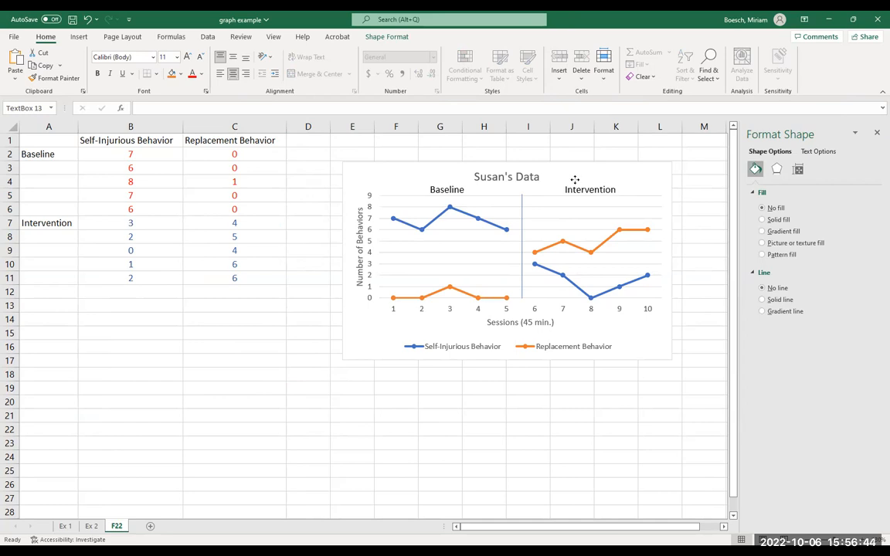
{"action": "left_click_drag", "start_coordinate": [575, 179], "coordinate": [575, 180]}
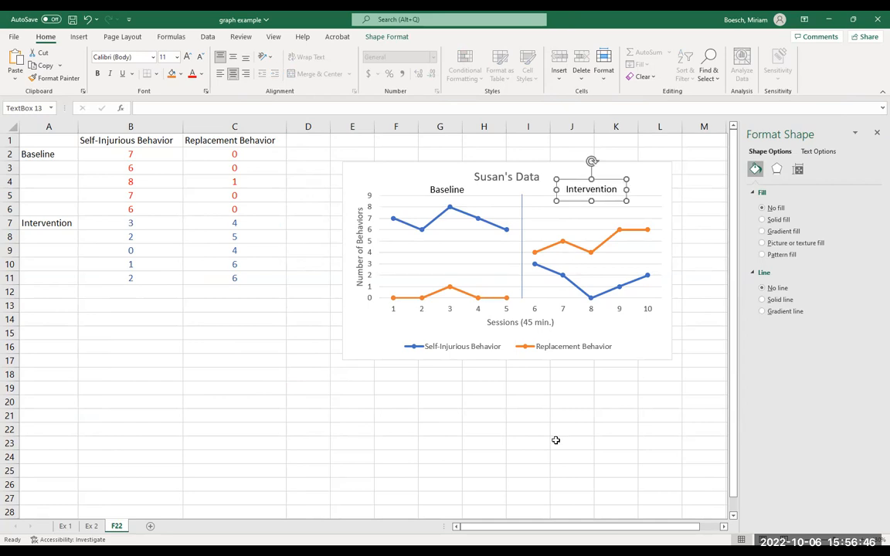
{"action": "left_click", "coordinate": [568, 487]}
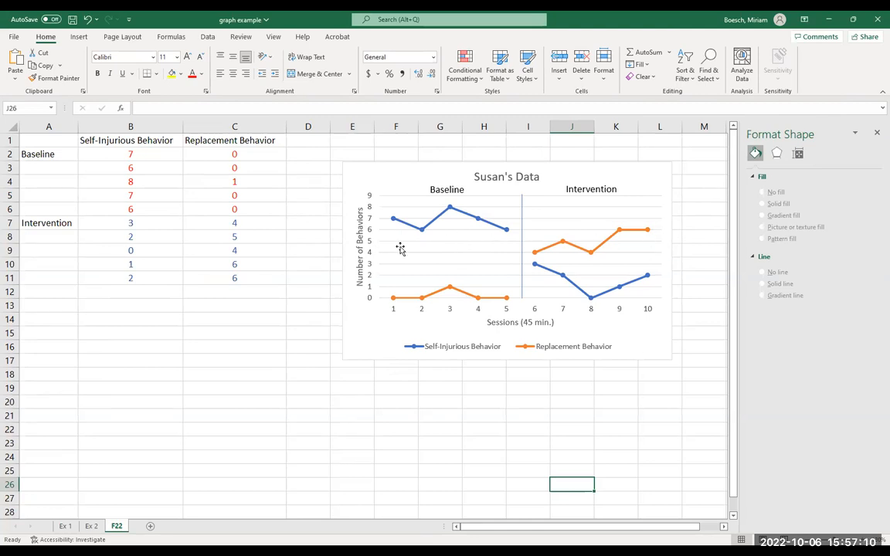
Step: Try removing the chart's major horizontal gridlines, and undo the removal
{"action": "left_click", "coordinate": [454, 245]}
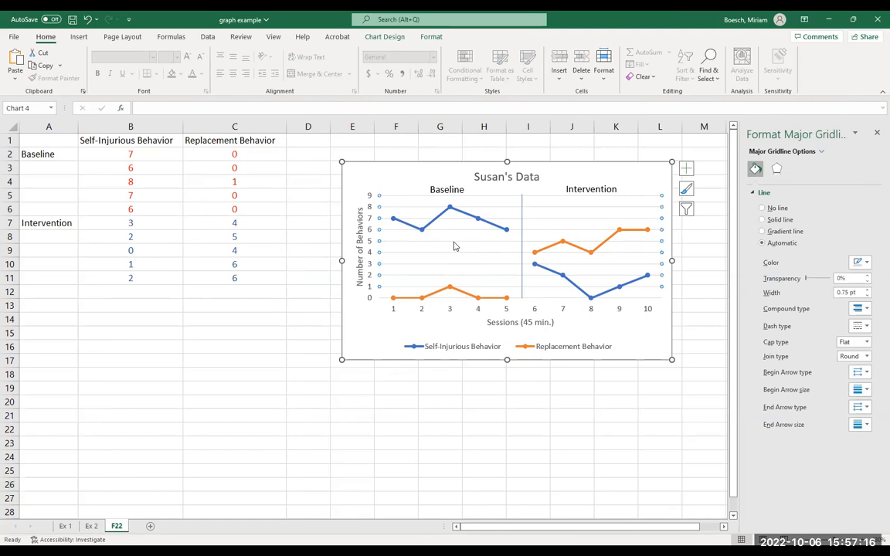
{"action": "left_click", "coordinate": [454, 246]}
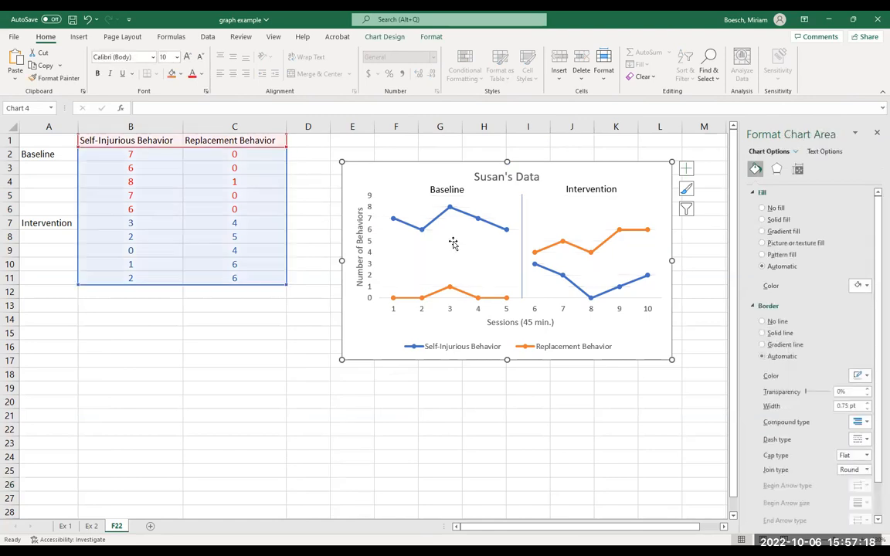
{"action": "left_click", "coordinate": [483, 467]}
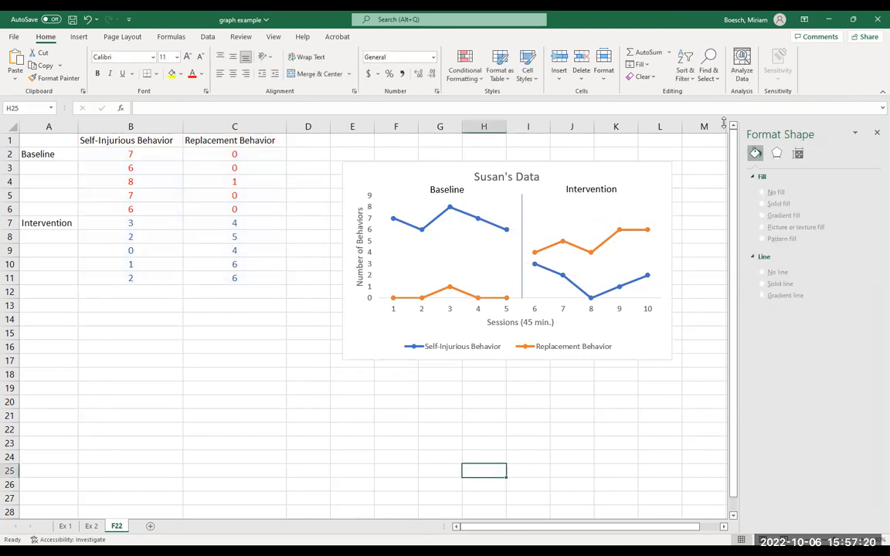
{"action": "left_click", "coordinate": [89, 19]}
{"action": "left_click", "coordinate": [519, 461]}
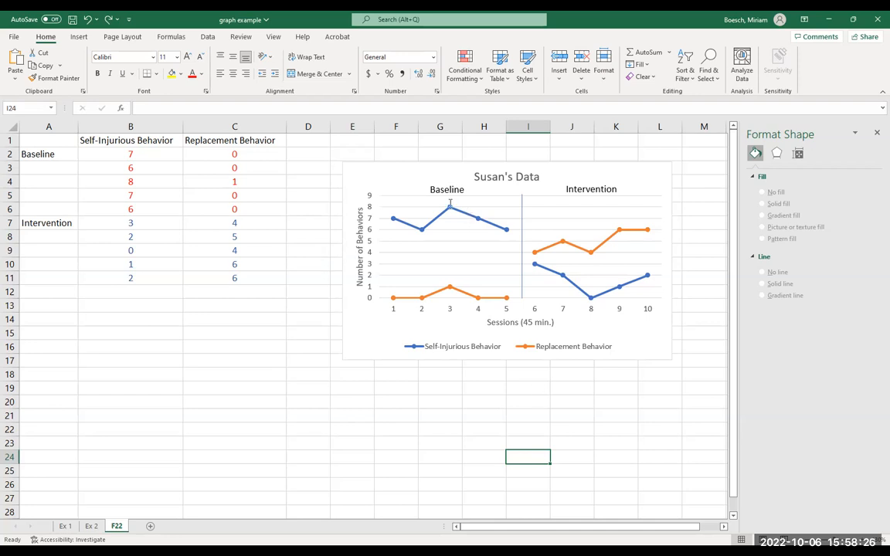
Step: Change the Self-Injurious Behavior series markers to the built-in triangle type
{"action": "mouse_move", "coordinate": [450, 209]}
{"action": "left_click", "coordinate": [446, 430]}
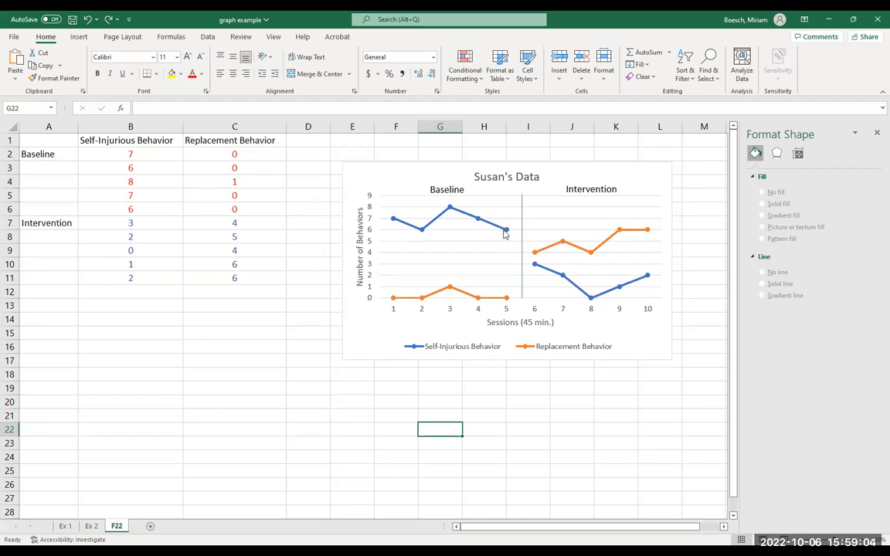
{"action": "mouse_move", "coordinate": [505, 233]}
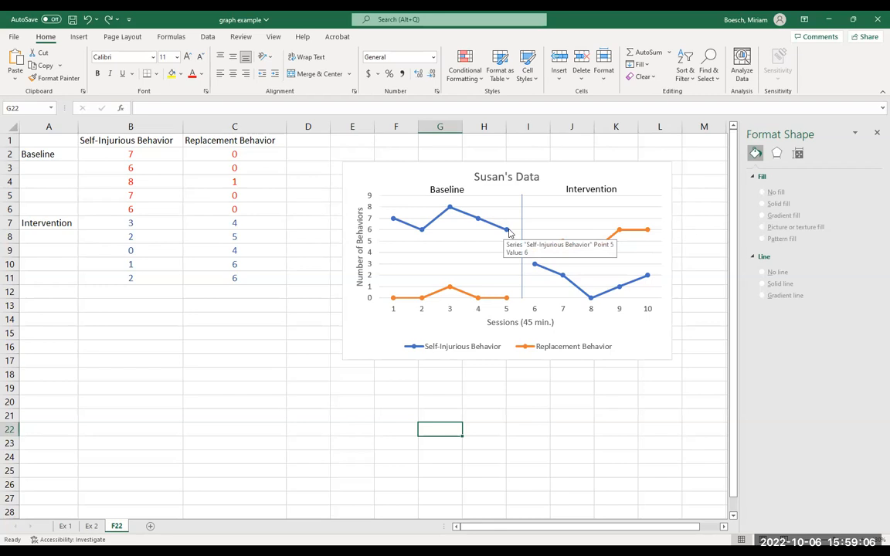
{"action": "left_click", "coordinate": [507, 230]}
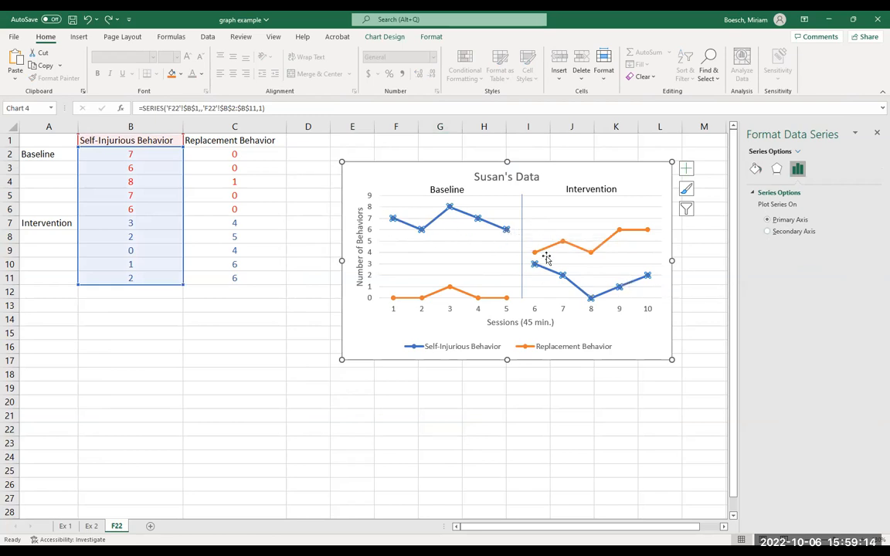
{"action": "left_click", "coordinate": [756, 170]}
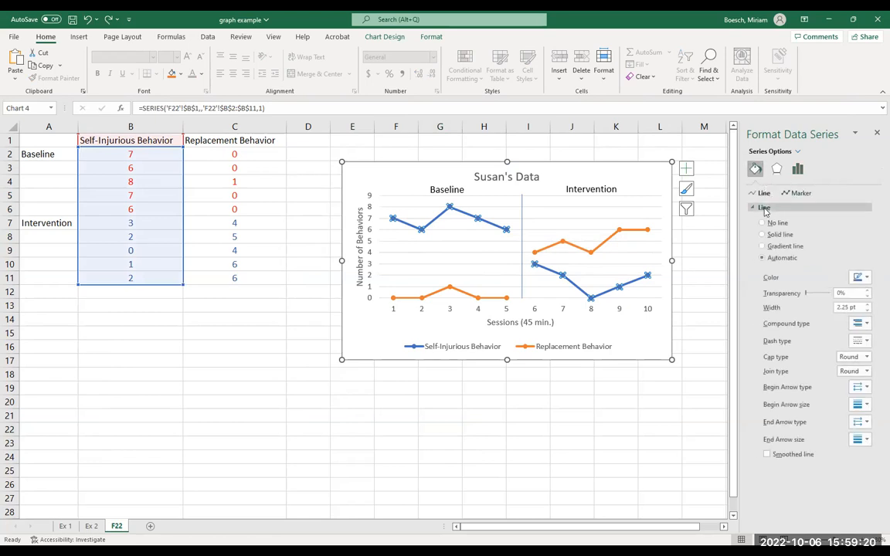
{"action": "left_click", "coordinate": [804, 195]}
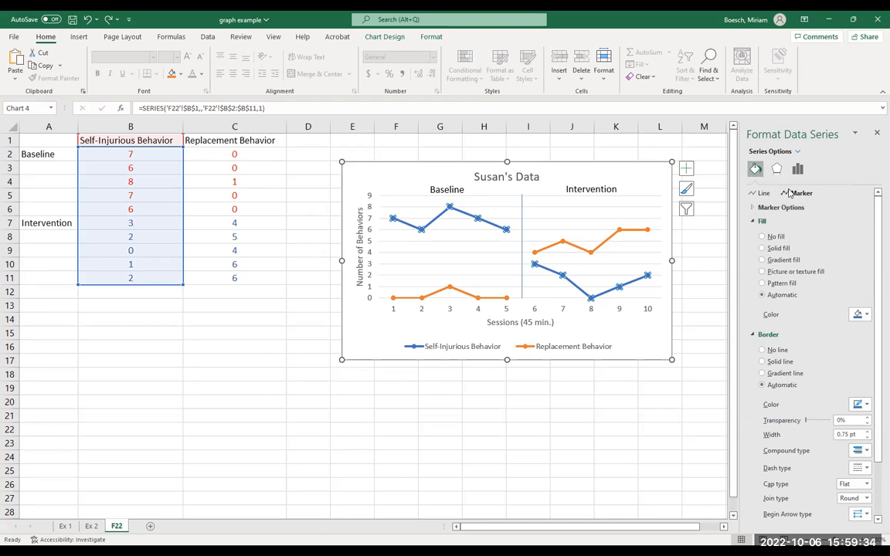
{"action": "left_click", "coordinate": [751, 208]}
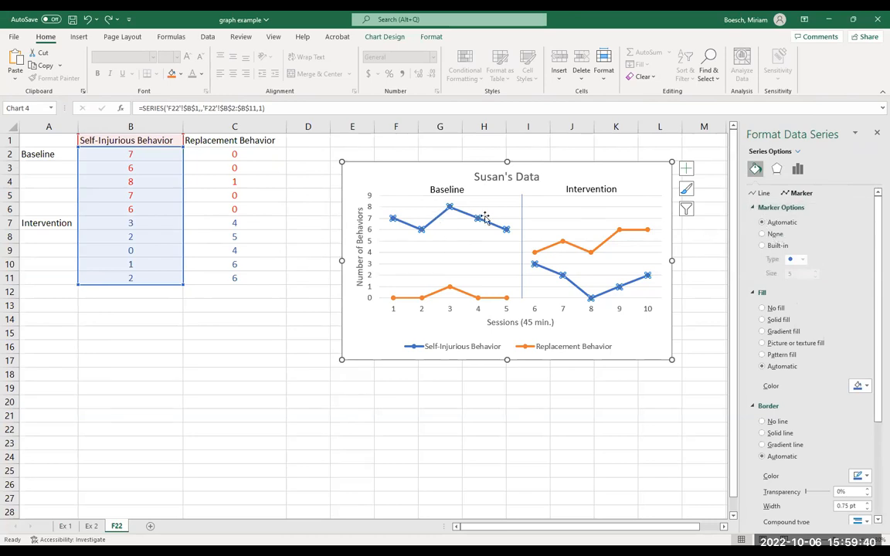
{"action": "left_click", "coordinate": [762, 247]}
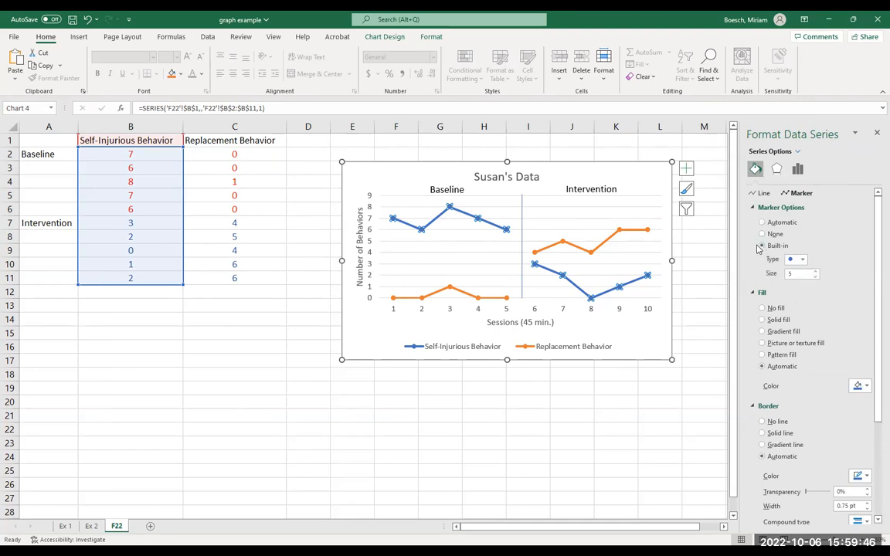
{"action": "left_click", "coordinate": [802, 260]}
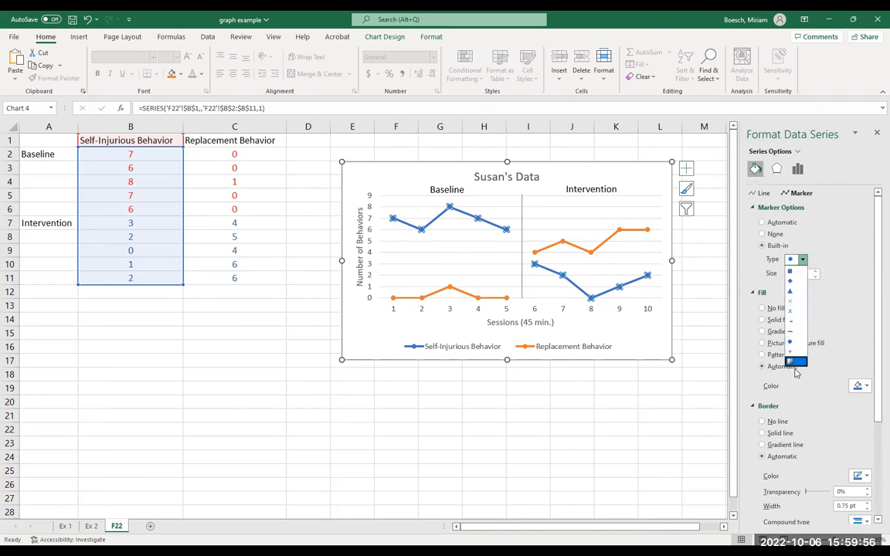
{"action": "left_click", "coordinate": [791, 292]}
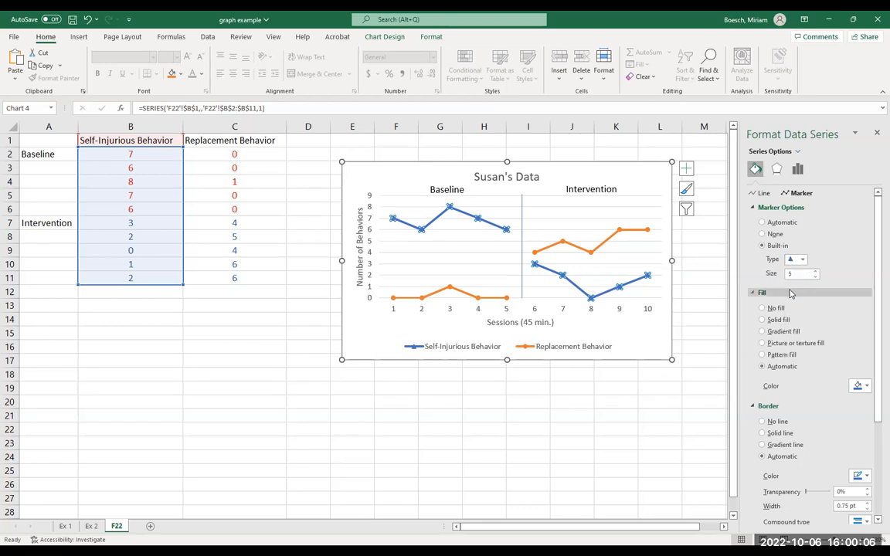
{"action": "left_click", "coordinate": [523, 442]}
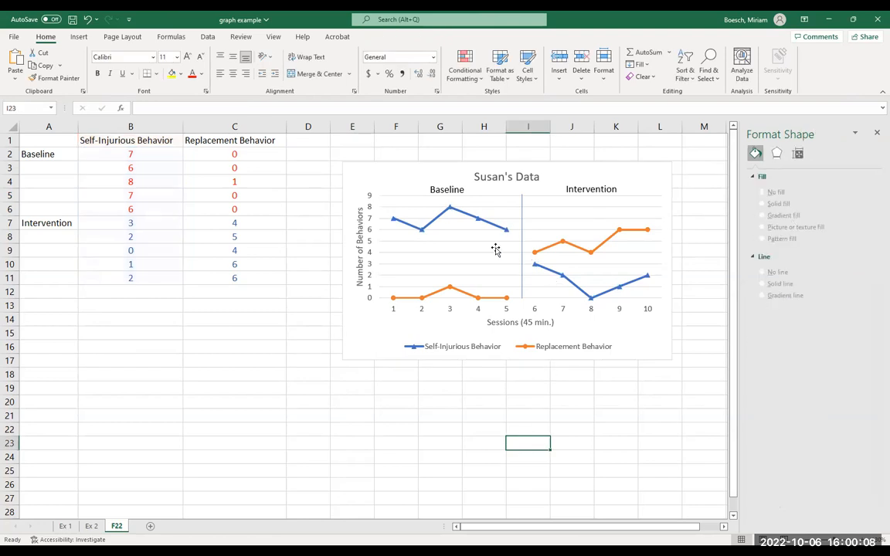
Step: Set the triangle marker size of the Self-Injurious Behavior series to 7
{"action": "mouse_move", "coordinate": [488, 225]}
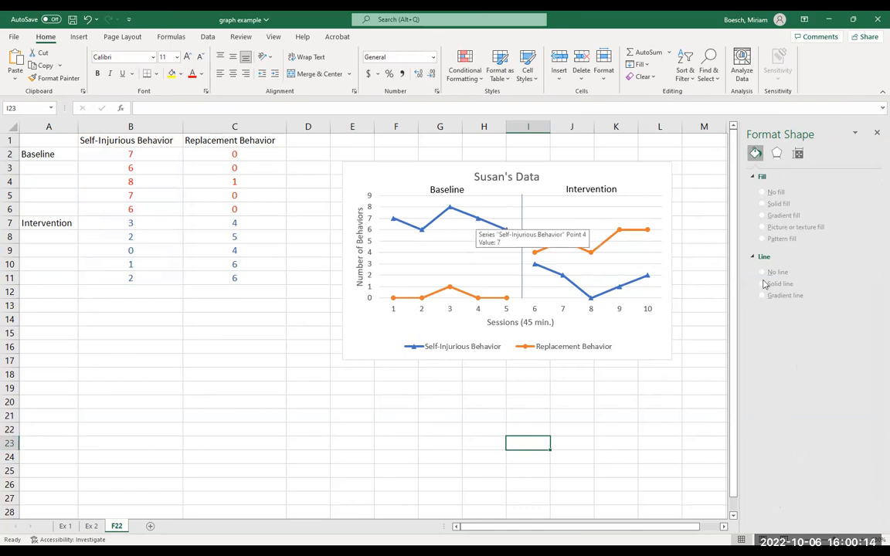
{"action": "left_click", "coordinate": [477, 223]}
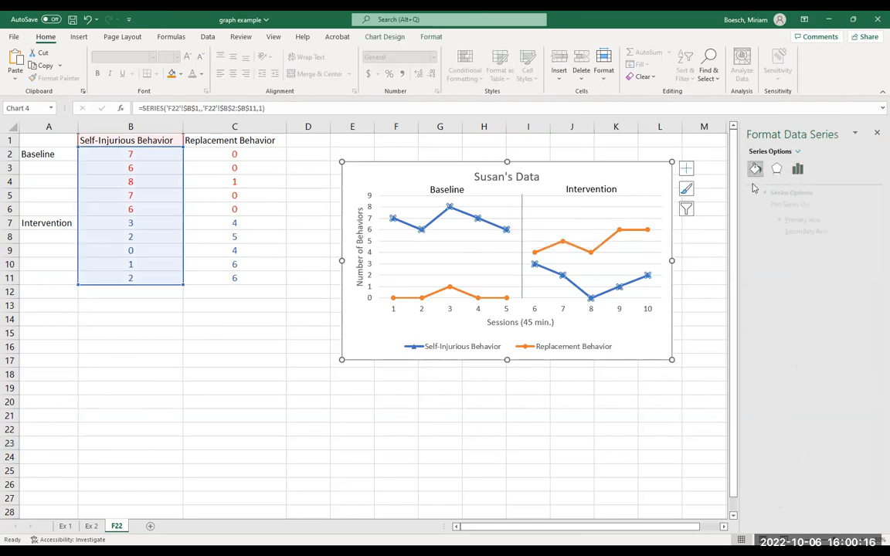
{"action": "left_click", "coordinate": [755, 170]}
{"action": "left_click", "coordinate": [786, 193]}
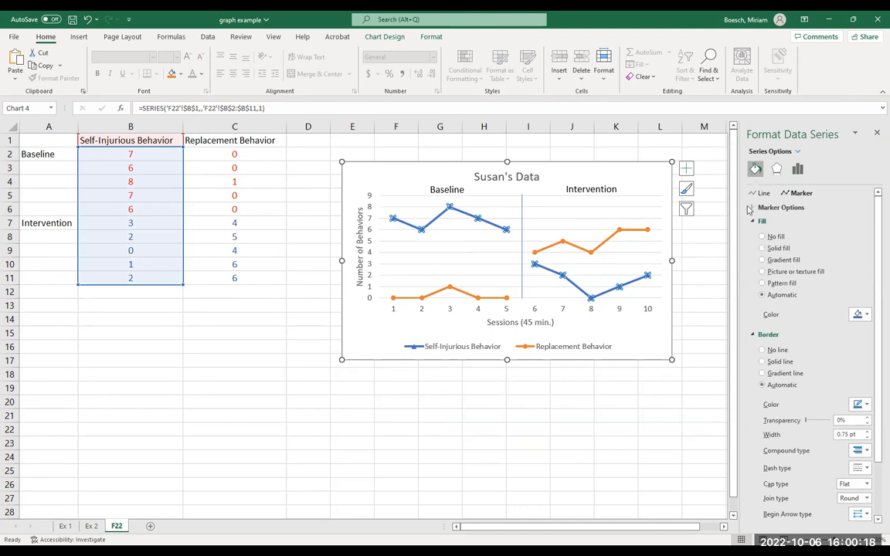
{"action": "left_click", "coordinate": [778, 207]}
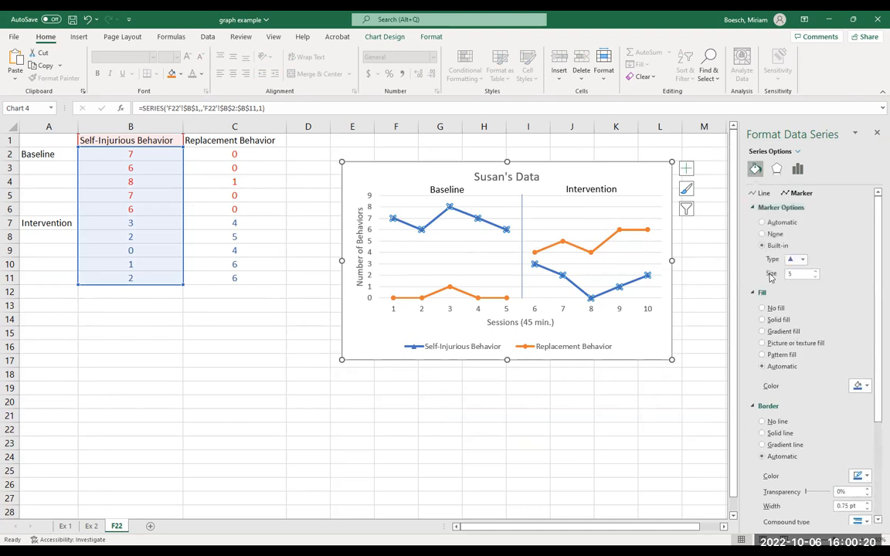
{"action": "left_click", "coordinate": [814, 272]}
{"action": "left_click", "coordinate": [814, 272]}
{"action": "left_click", "coordinate": [814, 271]}
{"action": "left_click", "coordinate": [814, 272]}
{"action": "left_click", "coordinate": [814, 272]}
{"action": "left_click", "coordinate": [814, 272]}
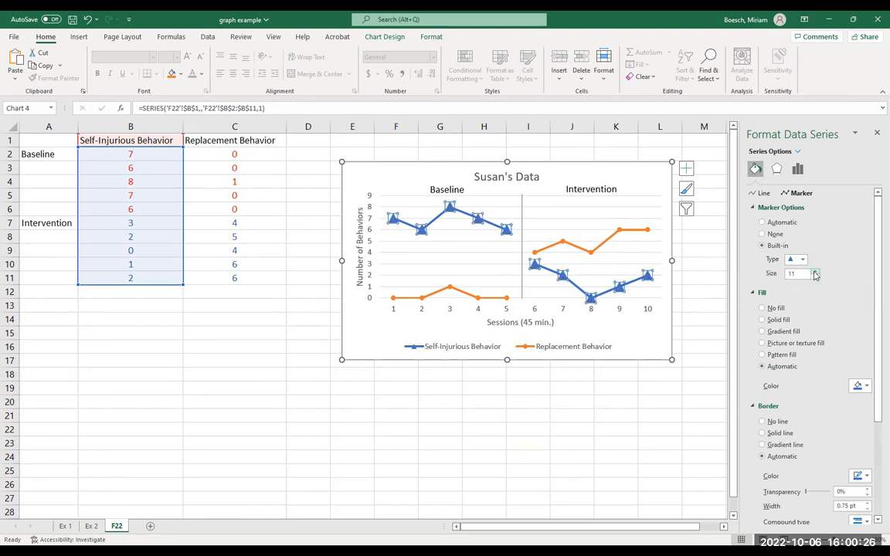
{"action": "left_click", "coordinate": [815, 277]}
{"action": "left_click", "coordinate": [815, 277]}
{"action": "left_click", "coordinate": [815, 277]}
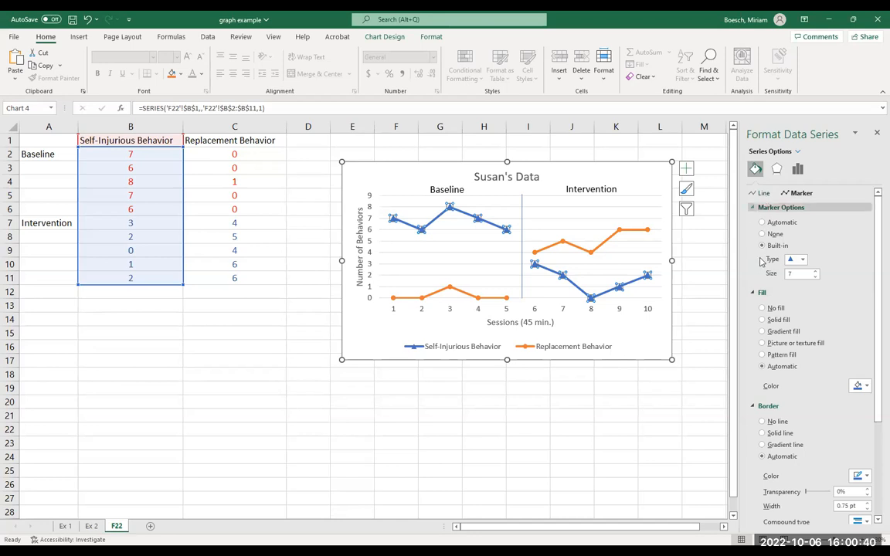
Step: Thin the line of the Self-Injurious Behavior series to a width of 0.75 pt
{"action": "left_click", "coordinate": [763, 194]}
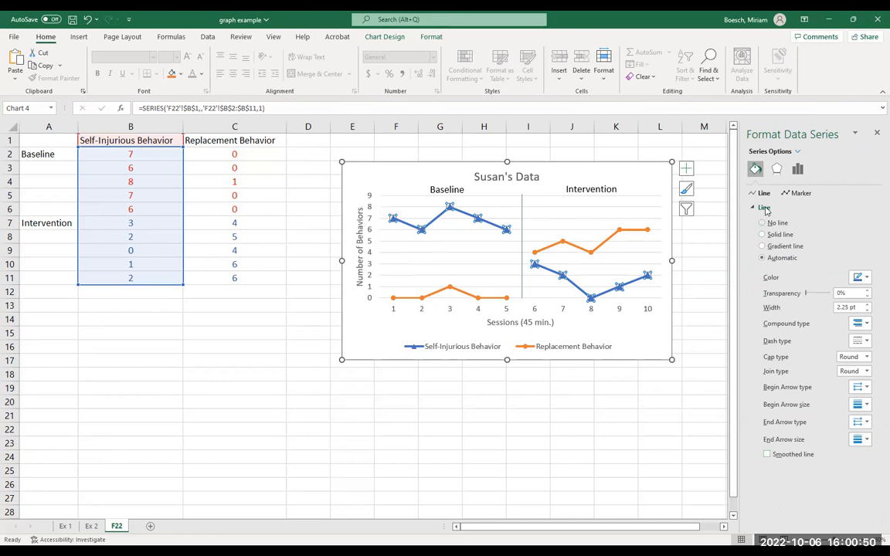
{"action": "left_click", "coordinate": [866, 311]}
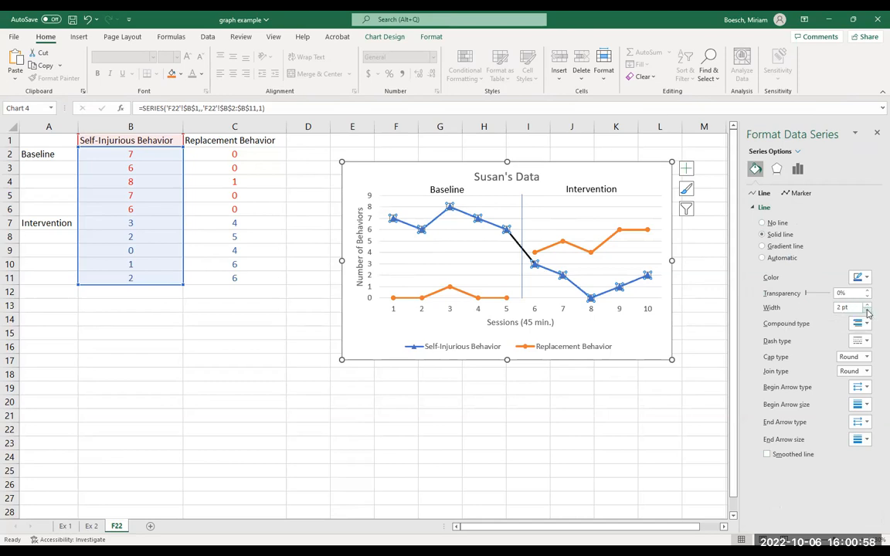
{"action": "left_click", "coordinate": [867, 311]}
{"action": "left_click", "coordinate": [868, 311]}
{"action": "left_click", "coordinate": [868, 311]}
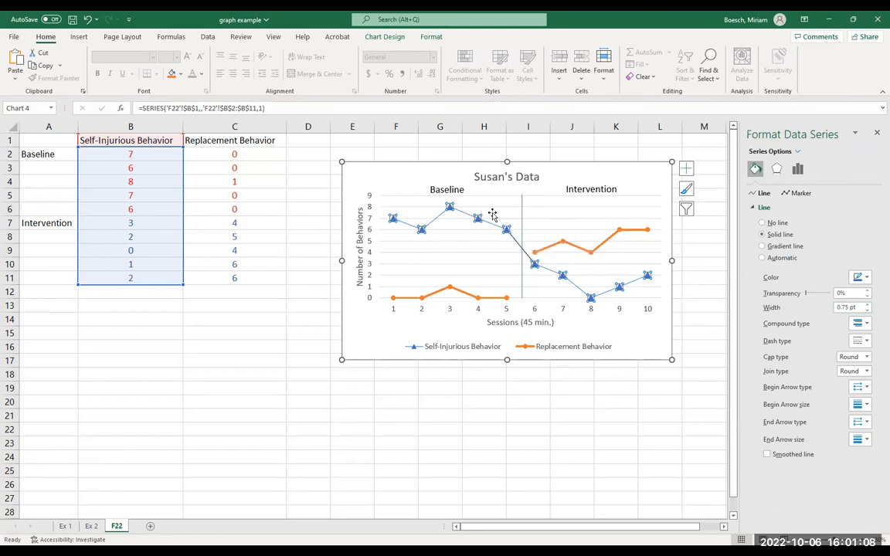
Step: Remove the line segment joining sessions 5 and 6 of the Self-Injurious Behavior series across the phase-change line
{"action": "left_click", "coordinate": [533, 262]}
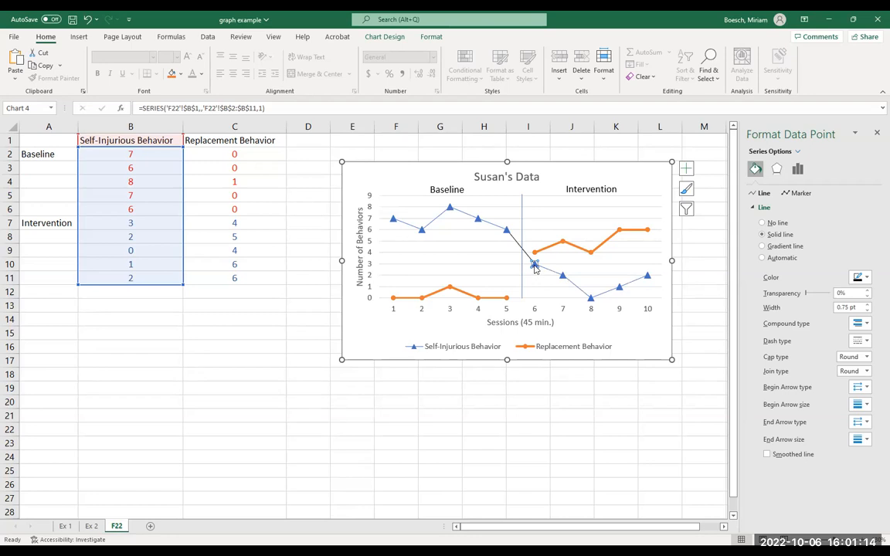
{"action": "left_click", "coordinate": [763, 223]}
{"action": "left_click", "coordinate": [618, 428]}
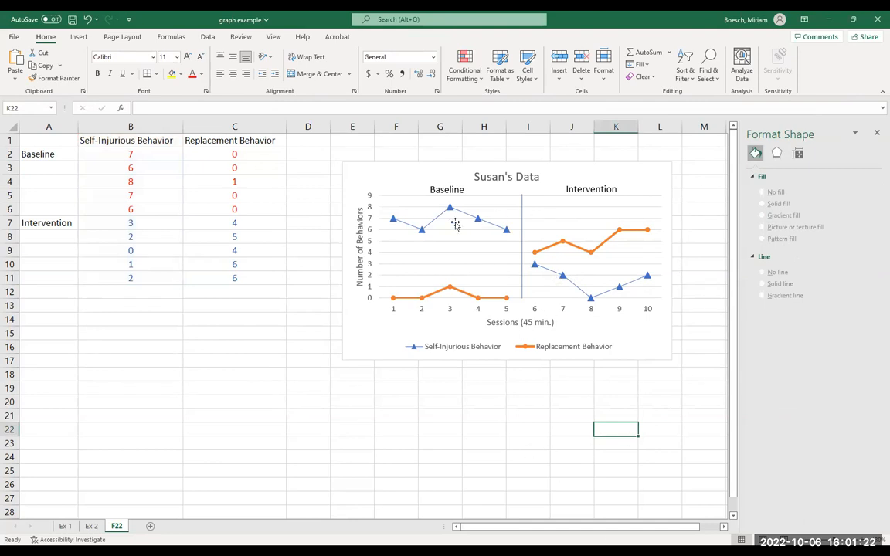
Step: Fill the triangle markers of the Self-Injurious Behavior series with the standard Red color
{"action": "mouse_move", "coordinate": [535, 265]}
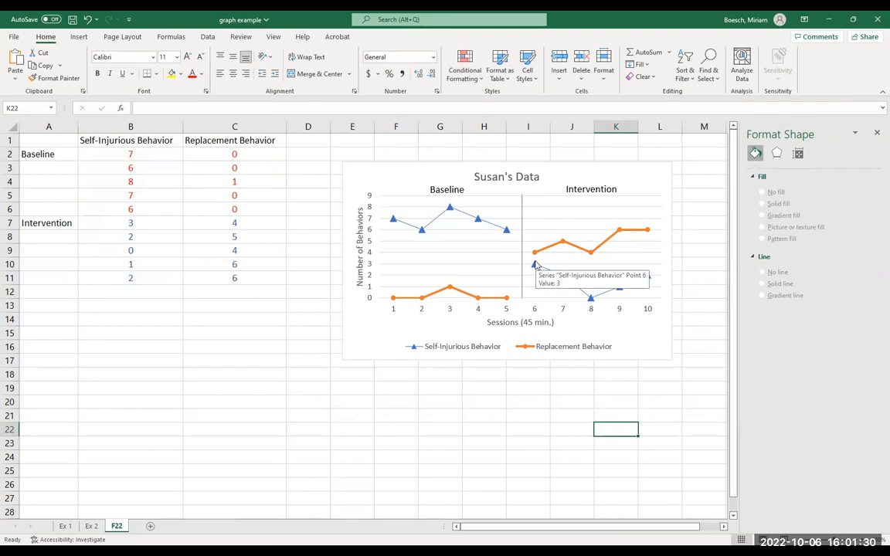
{"action": "left_click", "coordinate": [485, 223]}
{"action": "left_click", "coordinate": [755, 170]}
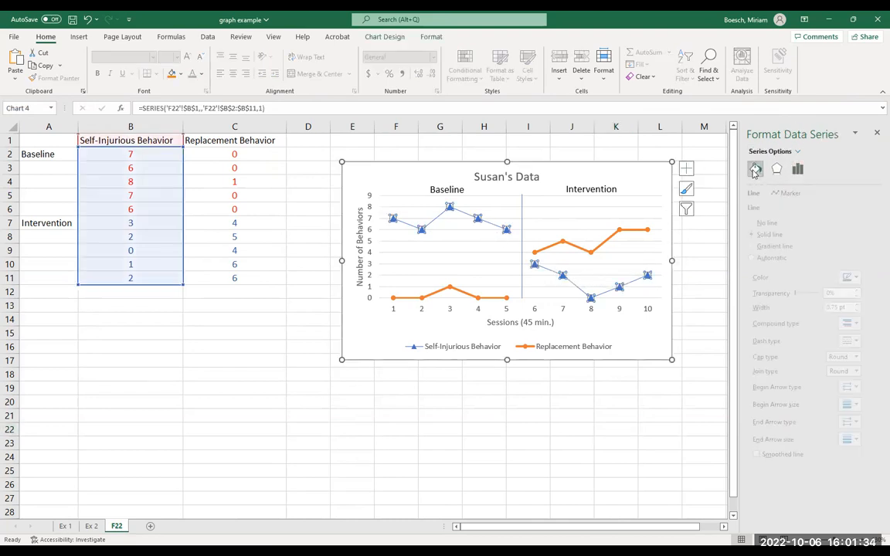
{"action": "left_click", "coordinate": [796, 194]}
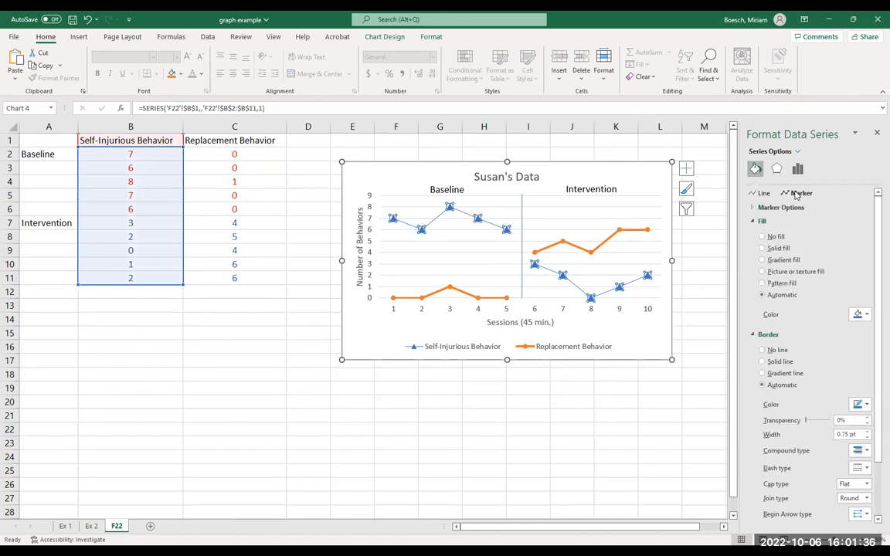
{"action": "left_click", "coordinate": [751, 209]}
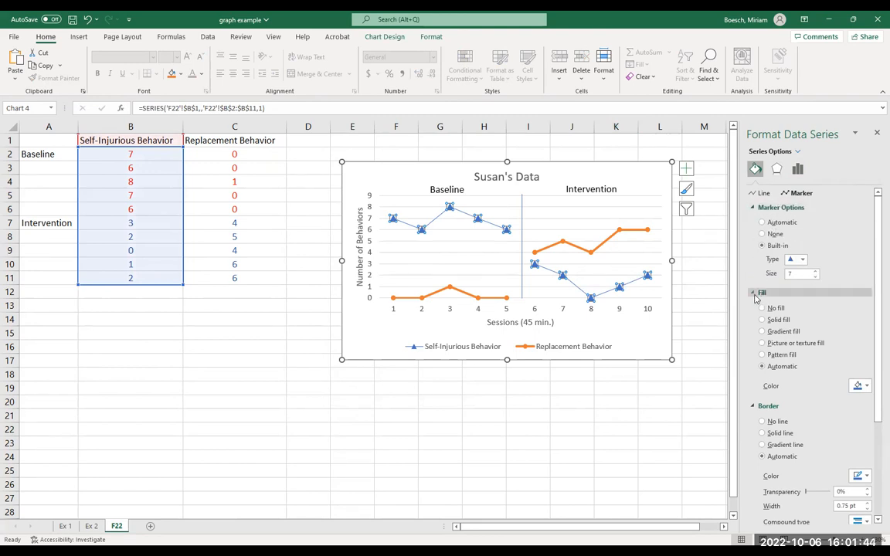
{"action": "scroll", "coordinate": [757, 333], "scroll_direction": "down", "scroll_amount": 1}
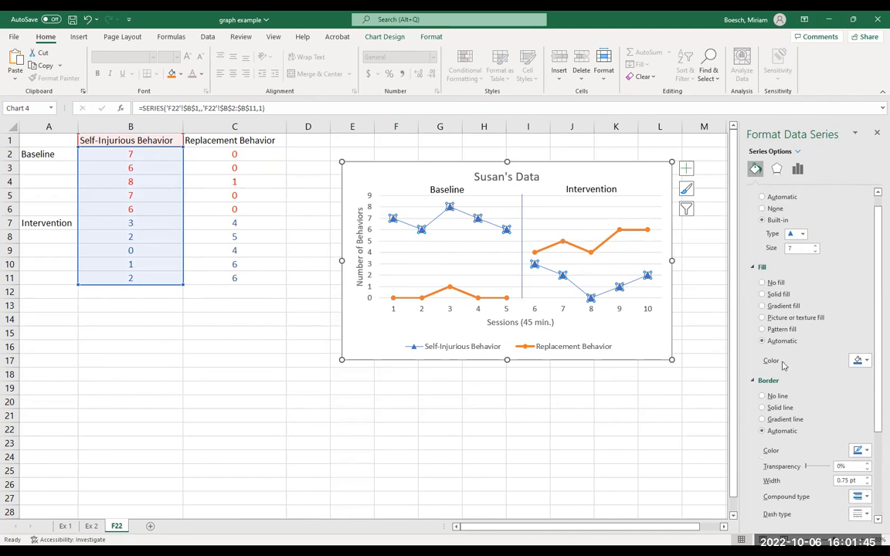
{"action": "left_click", "coordinate": [867, 361]}
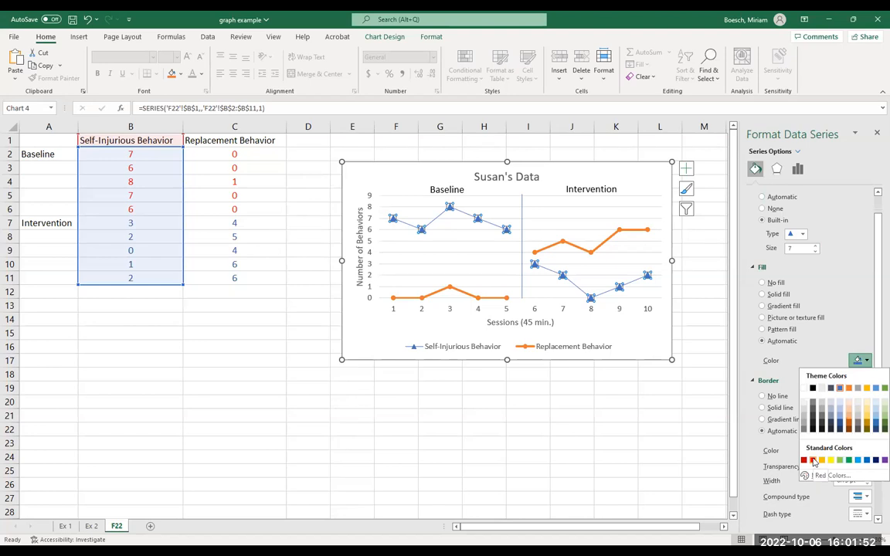
{"action": "left_click", "coordinate": [813, 460]}
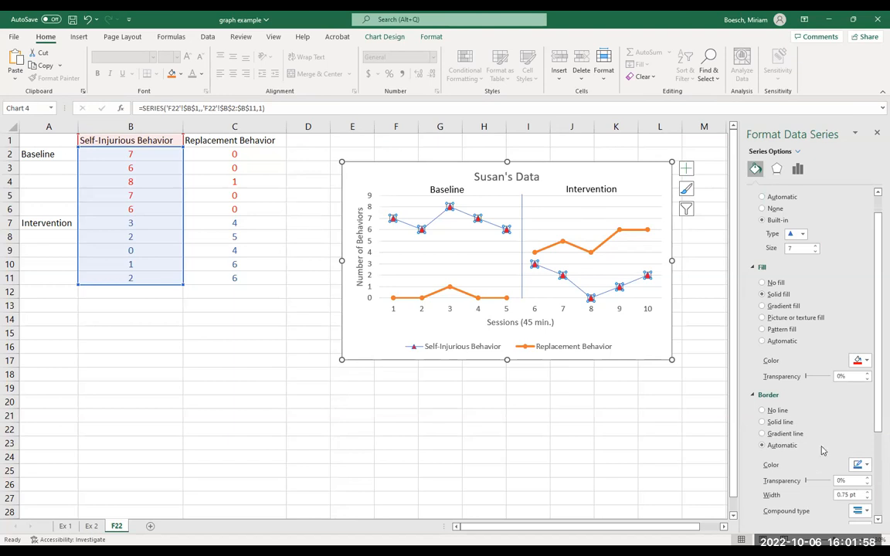
Step: Change the marker fill of the Self-Injurious Behavior series to solid black
{"action": "left_click", "coordinate": [864, 362]}
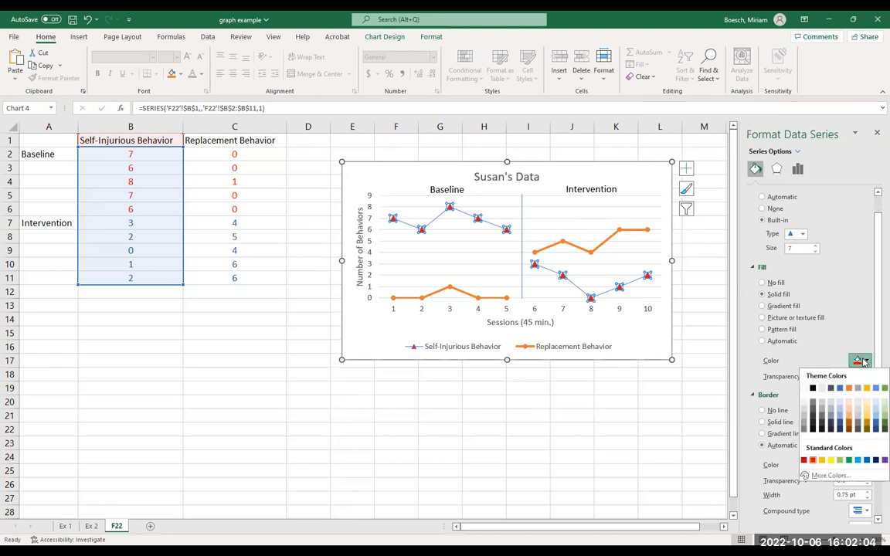
{"action": "left_click", "coordinate": [812, 388]}
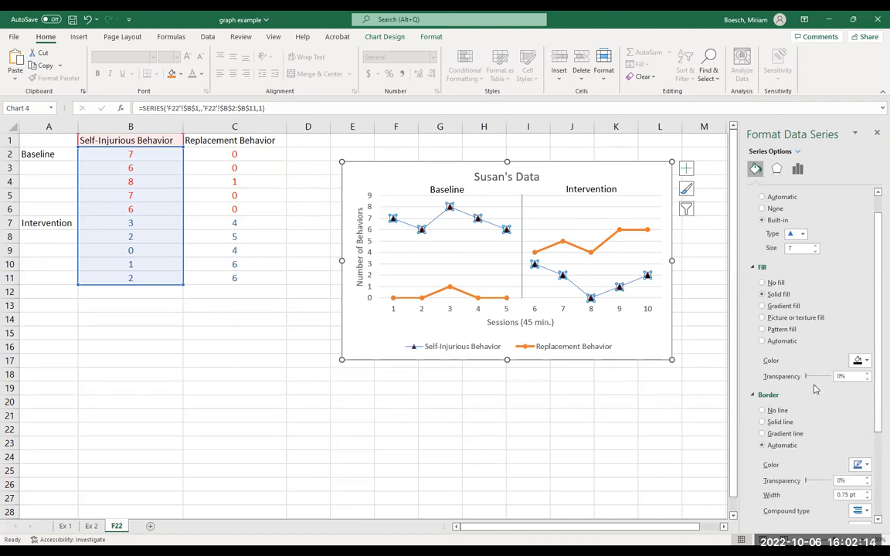
{"action": "left_click", "coordinate": [641, 429]}
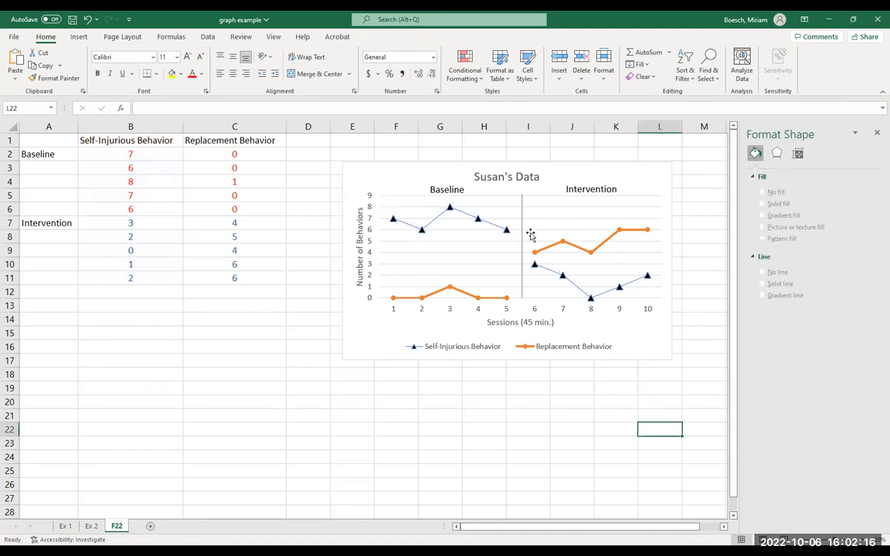
Step: Change the connecting line of the Self-Injurious Behavior series to black
{"action": "left_click", "coordinate": [546, 272]}
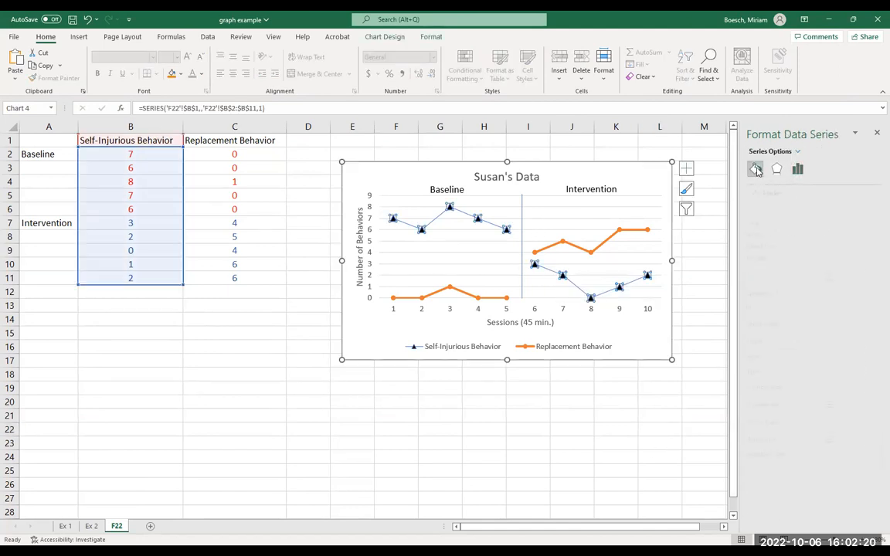
{"action": "left_click", "coordinate": [756, 169]}
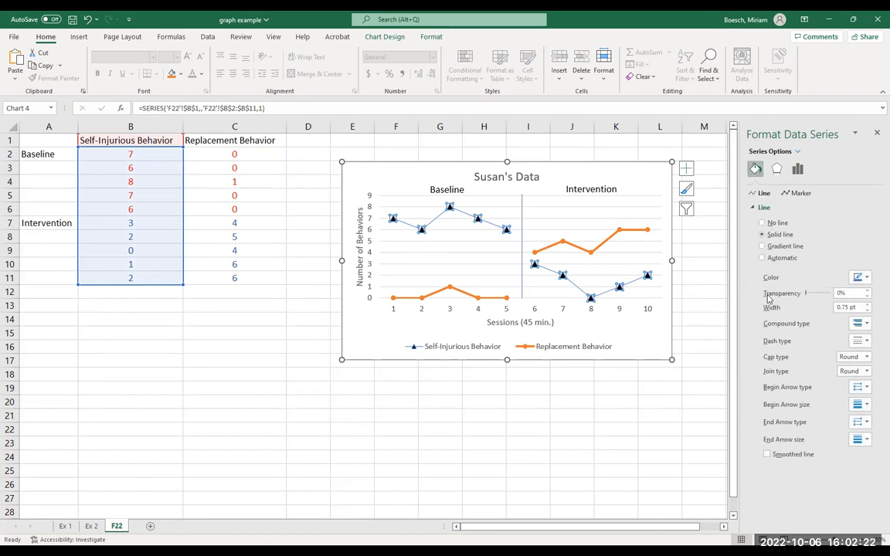
{"action": "left_click", "coordinate": [866, 278]}
{"action": "left_click", "coordinate": [812, 305]}
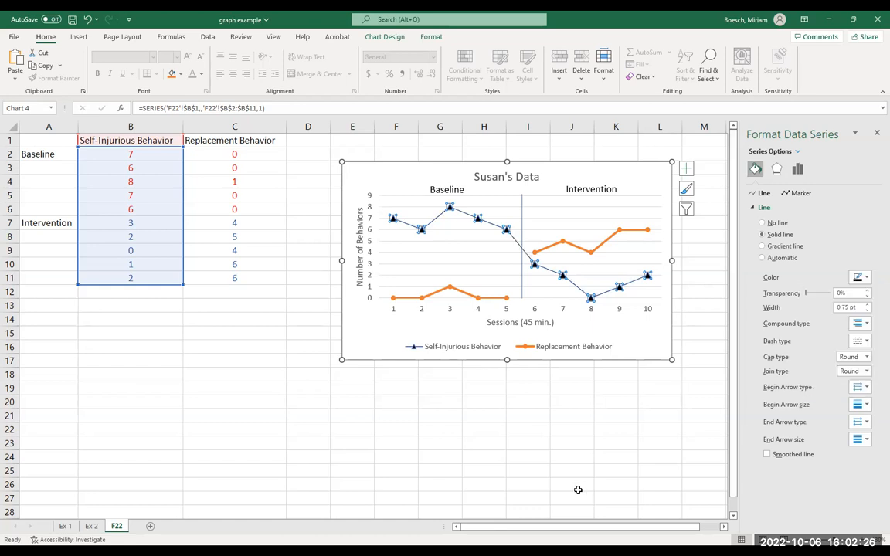
{"action": "left_click", "coordinate": [557, 461]}
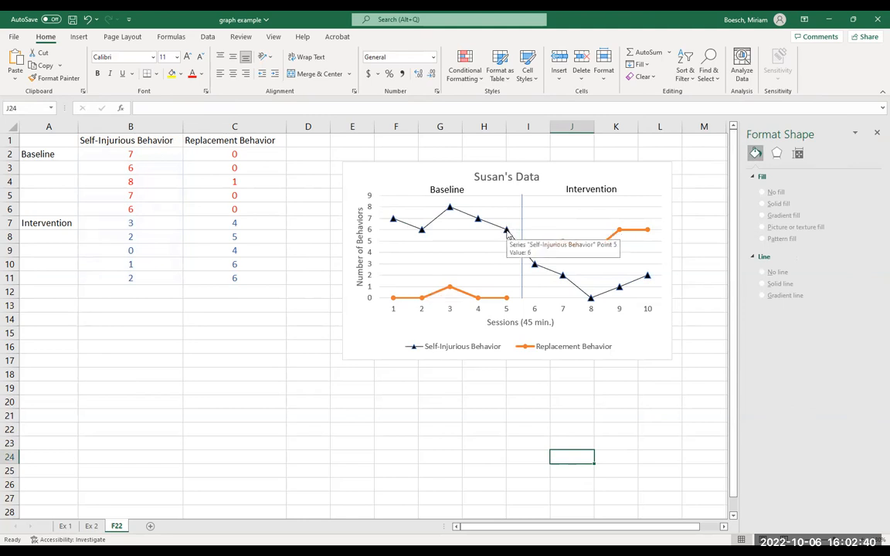
Step: Set the marker border color of the Self-Injurious Behavior series to black
{"action": "left_click", "coordinate": [506, 231]}
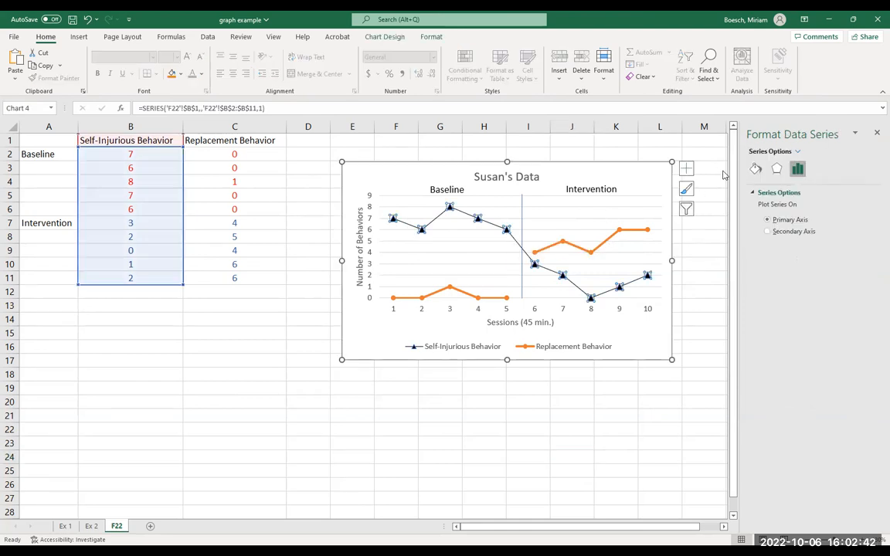
{"action": "left_click", "coordinate": [755, 169]}
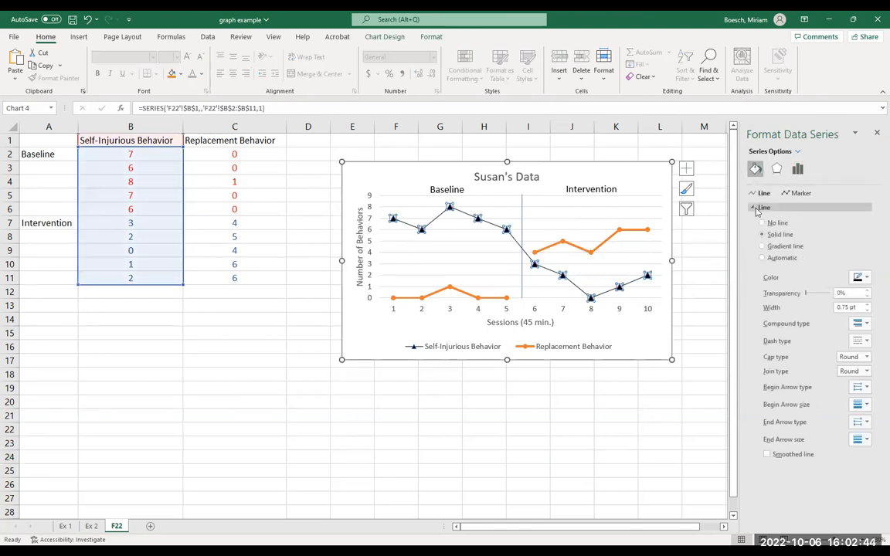
{"action": "left_click", "coordinate": [788, 193]}
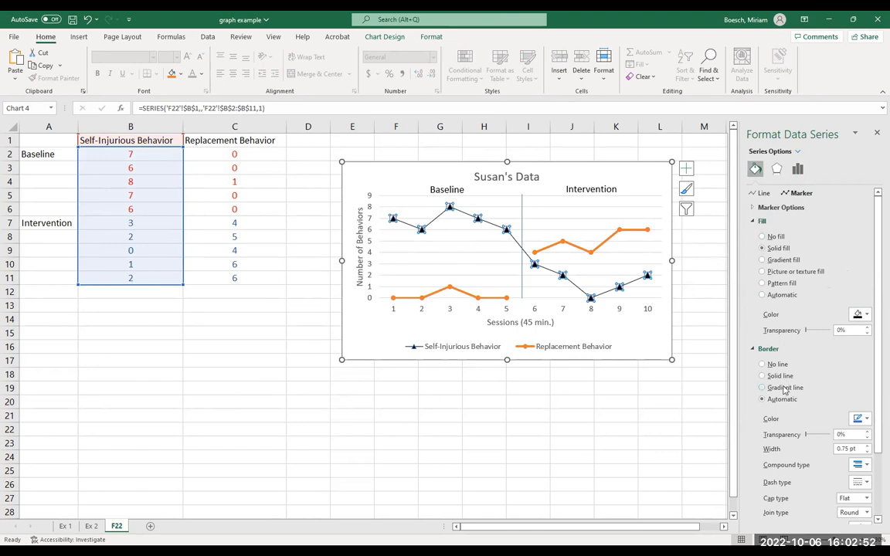
{"action": "scroll", "coordinate": [785, 415], "scroll_direction": "down", "scroll_amount": 1}
{"action": "scroll", "coordinate": [785, 415], "scroll_direction": "down", "scroll_amount": 2}
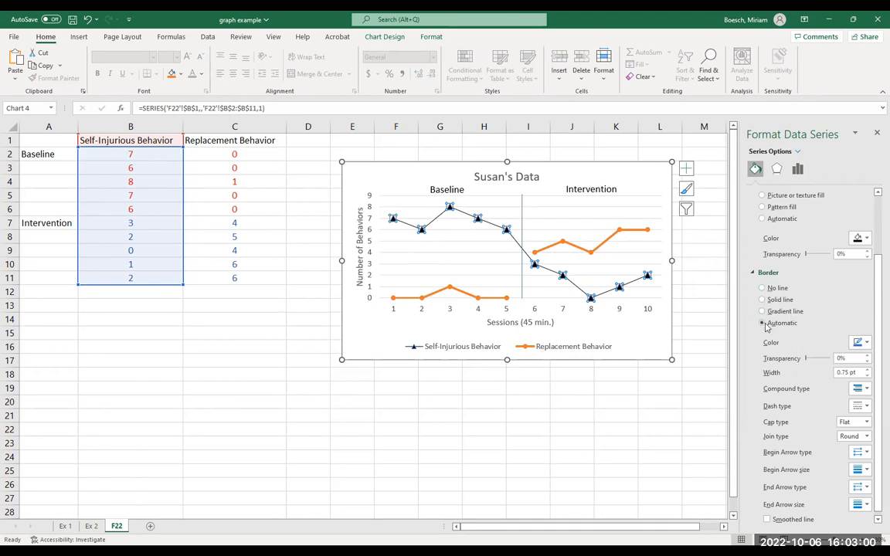
{"action": "left_click", "coordinate": [866, 345]}
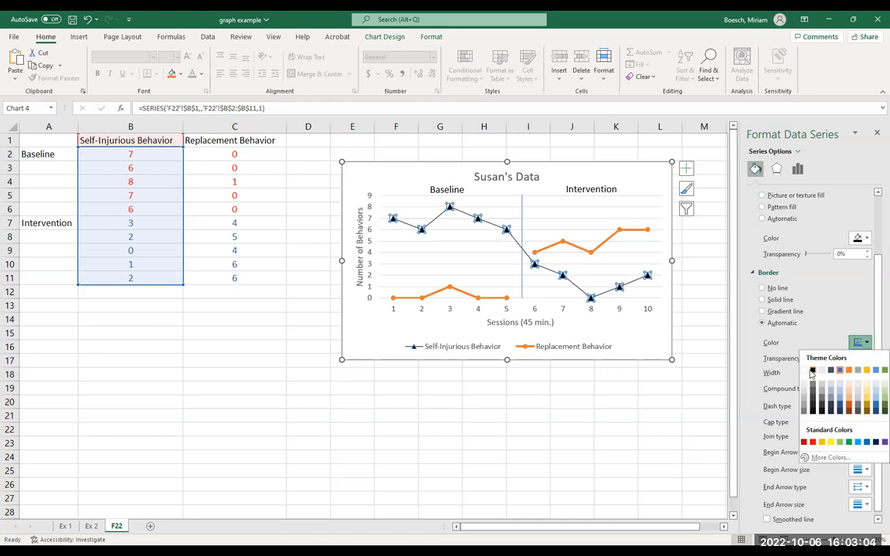
{"action": "left_click", "coordinate": [812, 371]}
{"action": "left_click", "coordinate": [665, 418]}
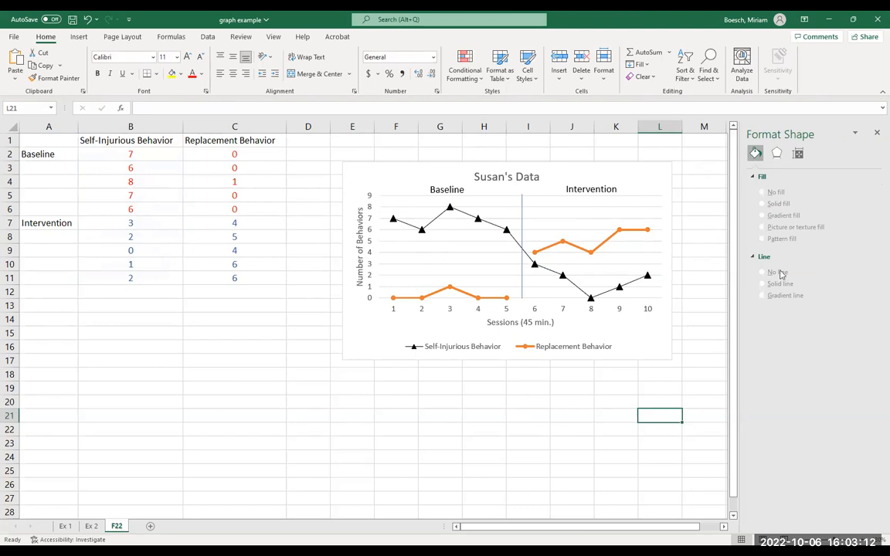
Step: Remove the Self-Injurious Behavior line segment between sessions 5 and 6 by setting the session 6 data point to no line
{"action": "mouse_move", "coordinate": [393, 219]}
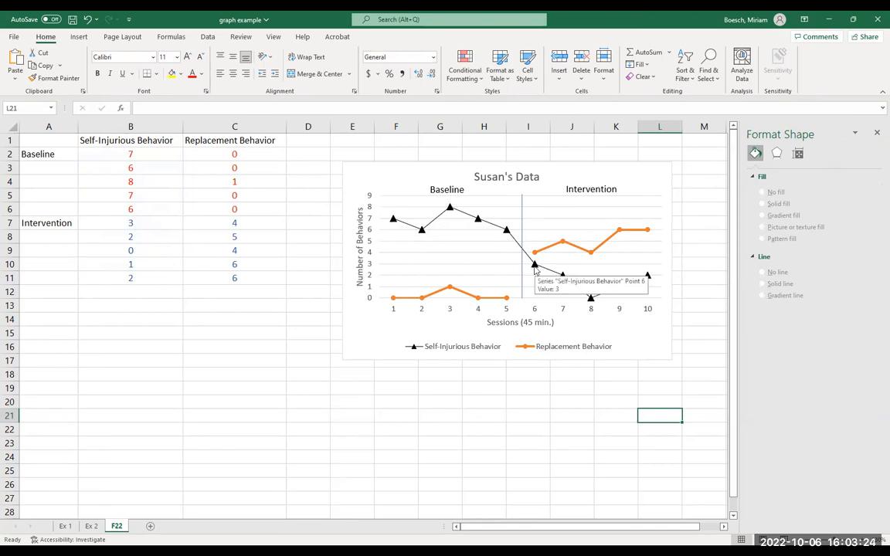
{"action": "left_click", "coordinate": [534, 267]}
{"action": "left_click", "coordinate": [534, 266]}
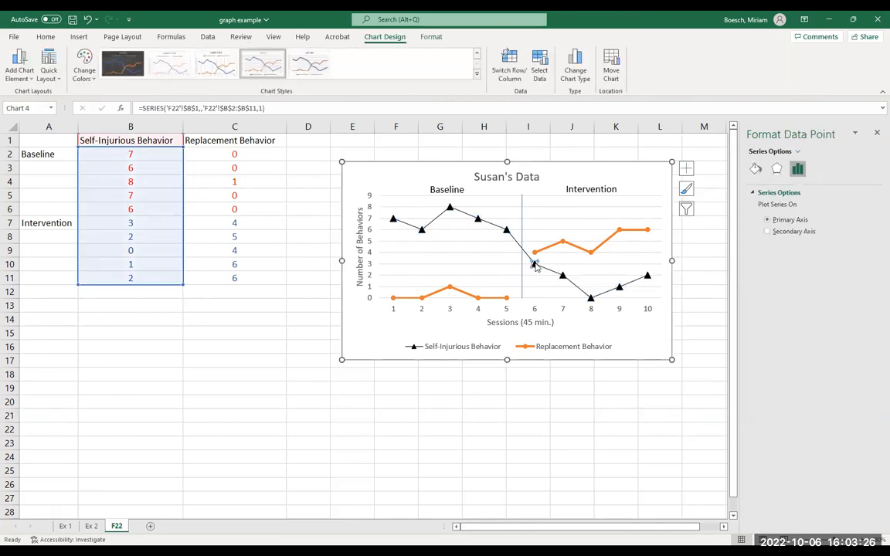
{"action": "left_click", "coordinate": [756, 169]}
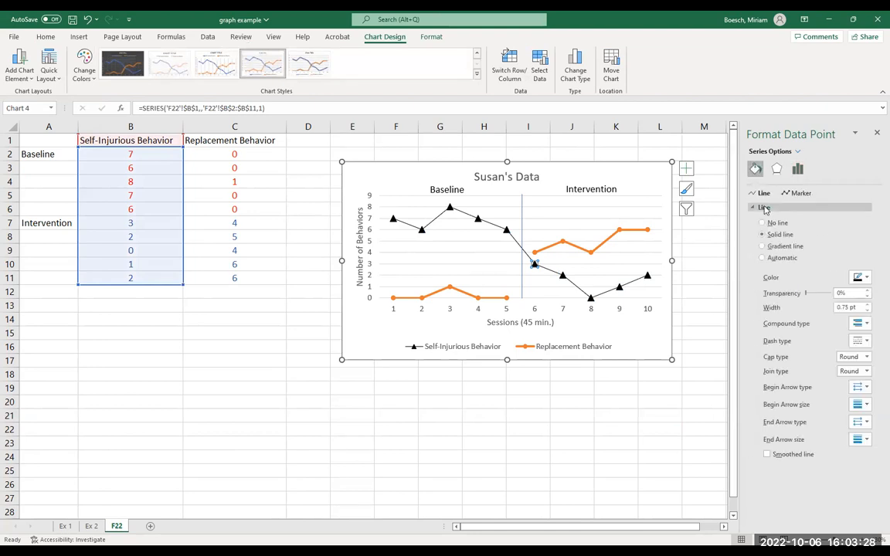
{"action": "left_click", "coordinate": [762, 222]}
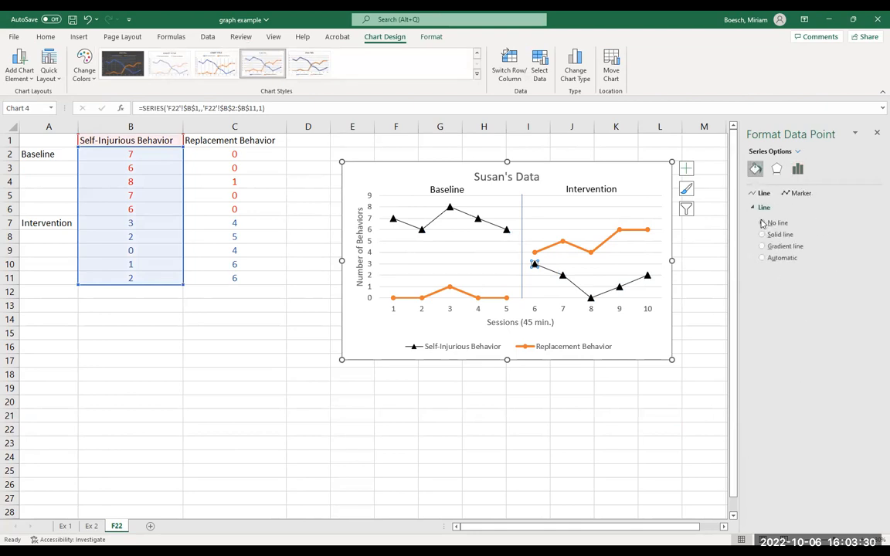
{"action": "left_click", "coordinate": [578, 458]}
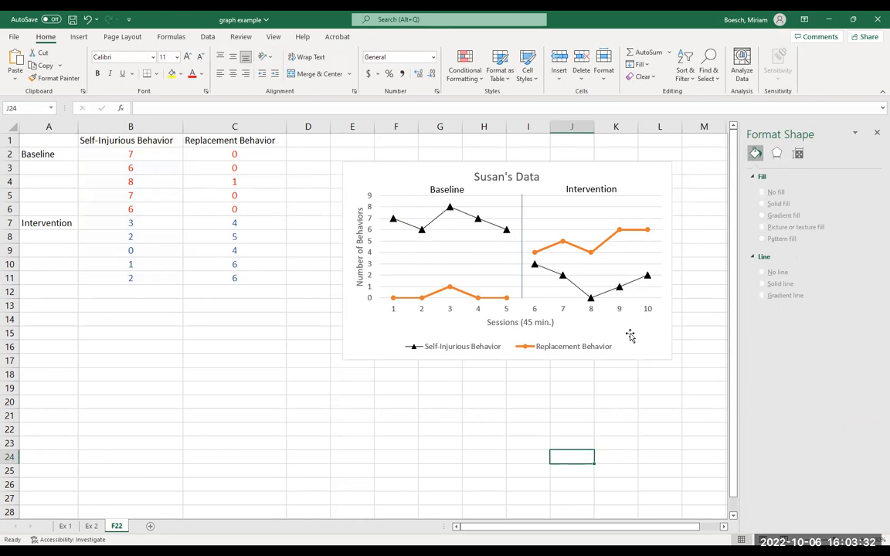
Step: Switch the Replacement Behavior series markers from automatic to built-in, keeping the circle type
{"action": "left_click", "coordinate": [649, 232]}
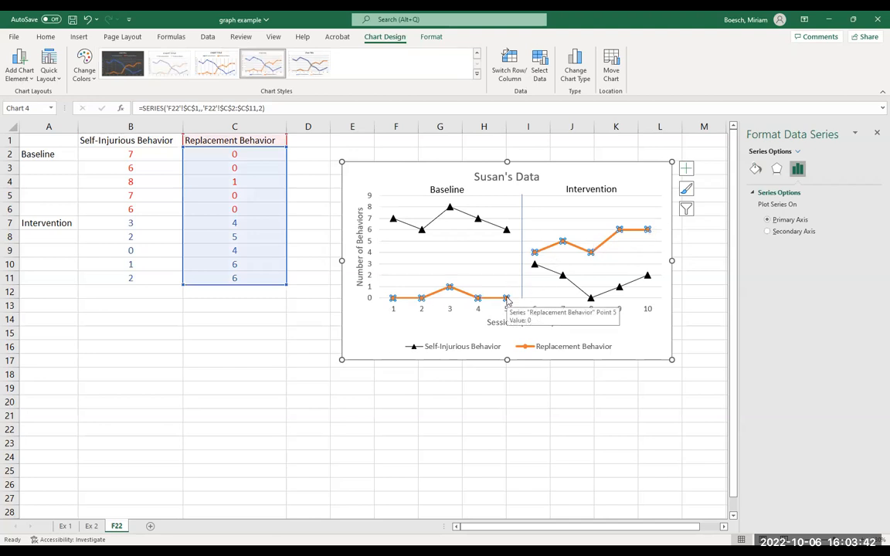
{"action": "left_click", "coordinate": [757, 170]}
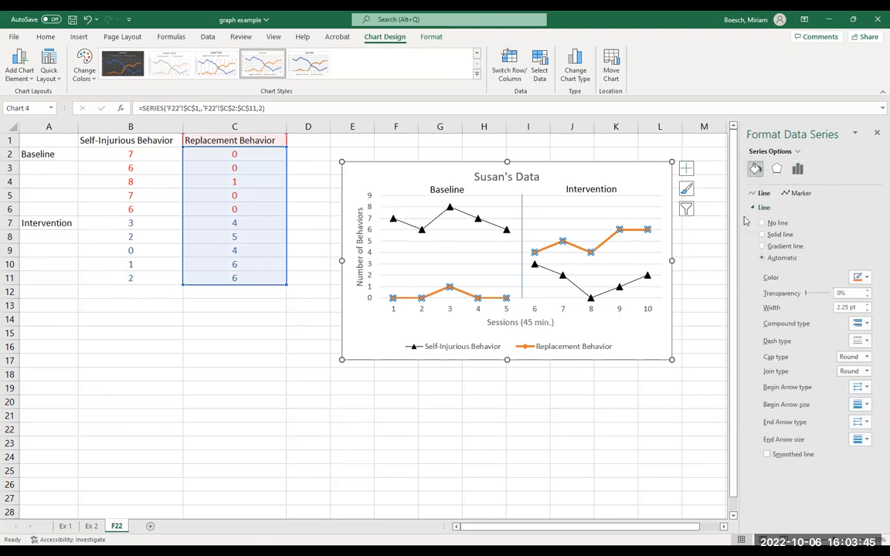
{"action": "left_click", "coordinate": [794, 194]}
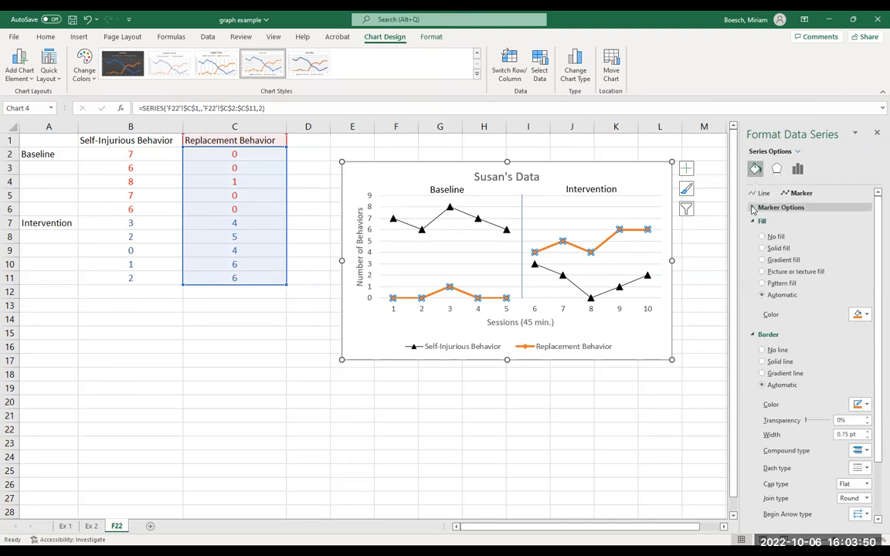
{"action": "left_click", "coordinate": [769, 208]}
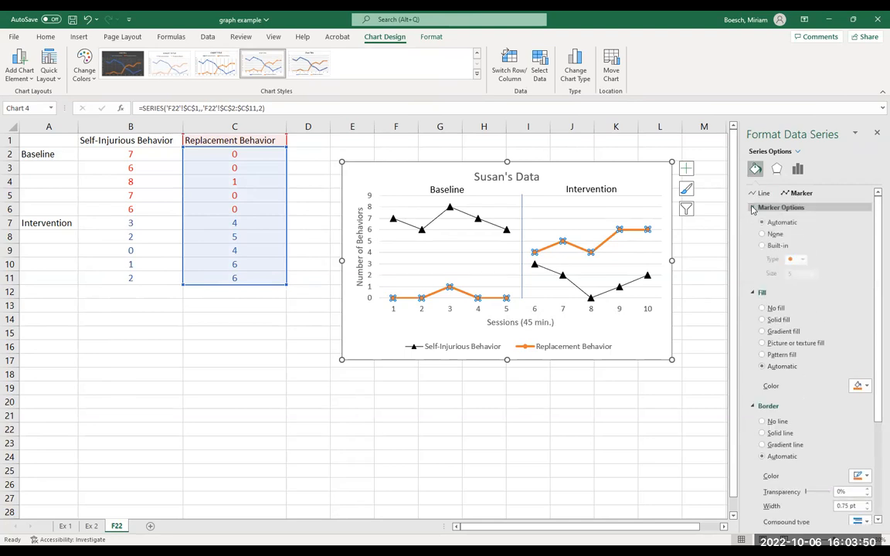
{"action": "left_click", "coordinate": [762, 246]}
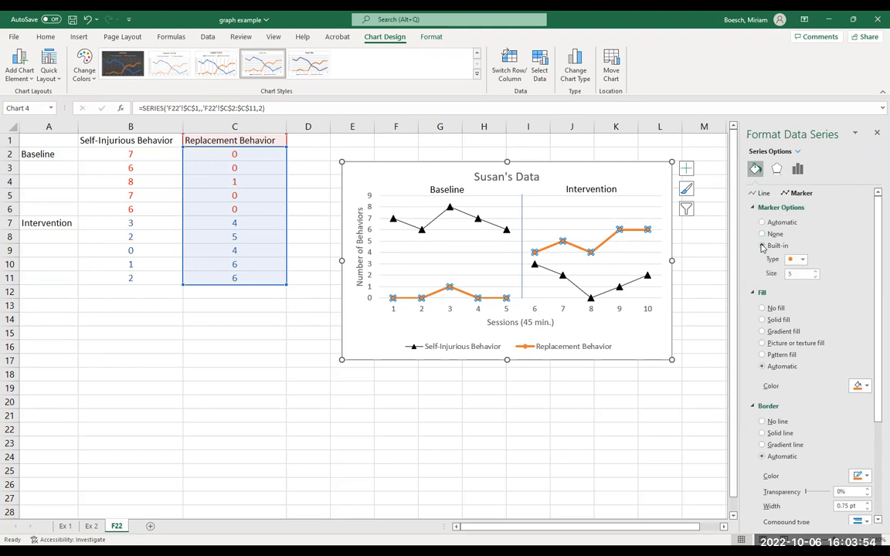
{"action": "left_click", "coordinate": [803, 260]}
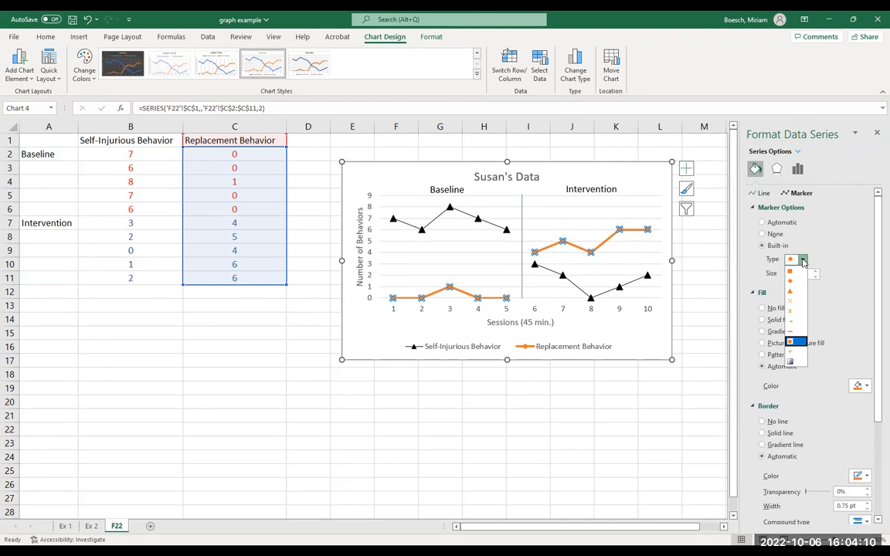
{"action": "left_click", "coordinate": [803, 260]}
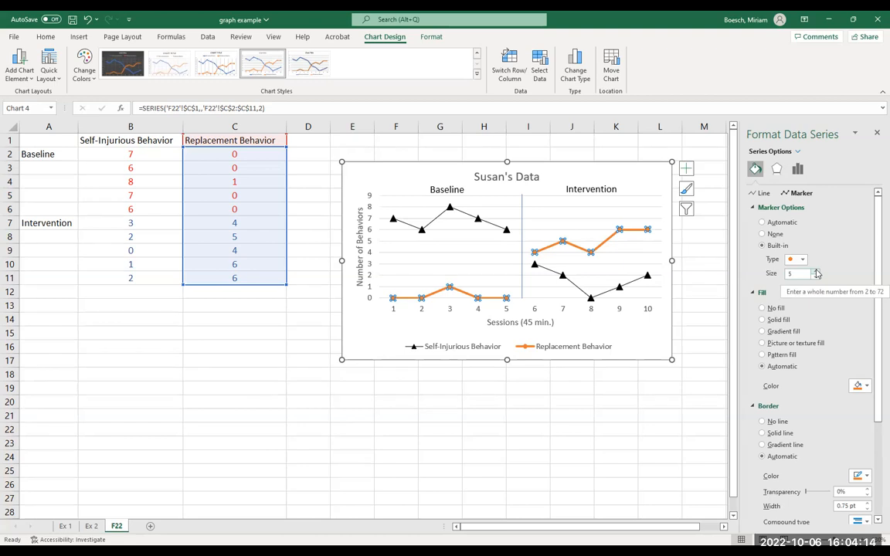
Step: Set the Replacement Behavior marker size to 7 and fill the markers with solid black
{"action": "left_click", "coordinate": [815, 271]}
{"action": "left_click", "coordinate": [815, 271]}
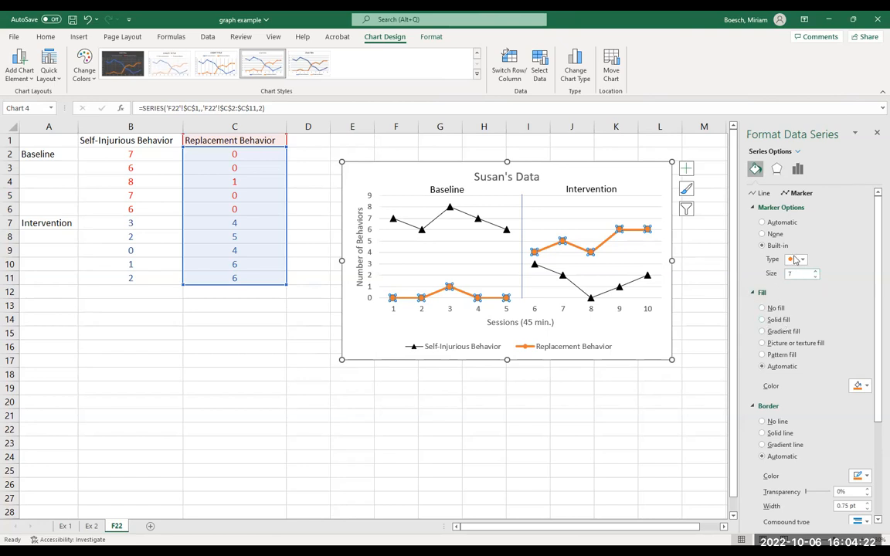
{"action": "left_click", "coordinate": [864, 386]}
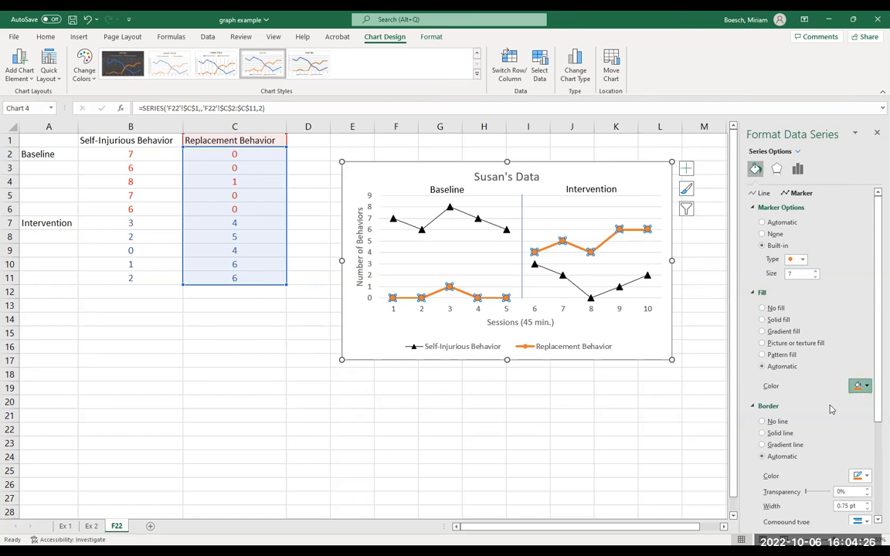
{"action": "left_click", "coordinate": [815, 415]}
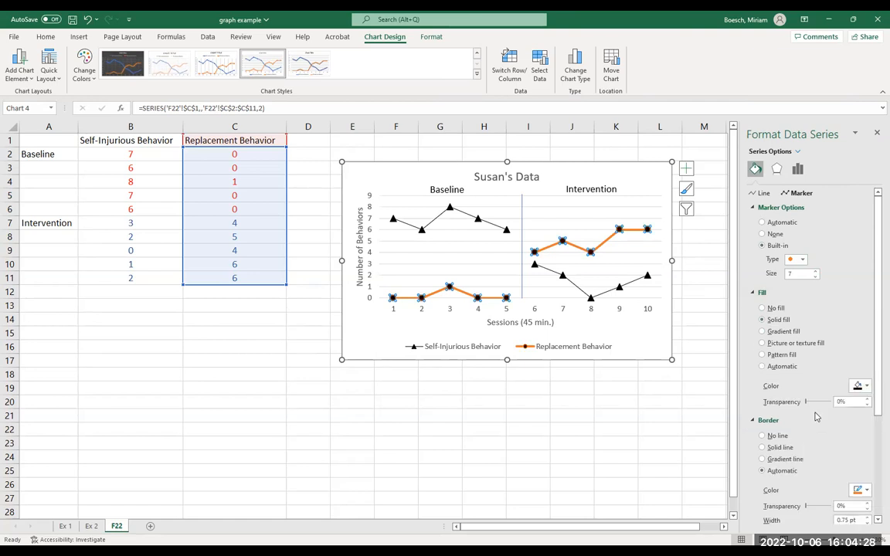
Step: Set the marker border color of the Replacement Behavior series to black
{"action": "scroll", "coordinate": [855, 384], "scroll_direction": "down", "scroll_amount": 3}
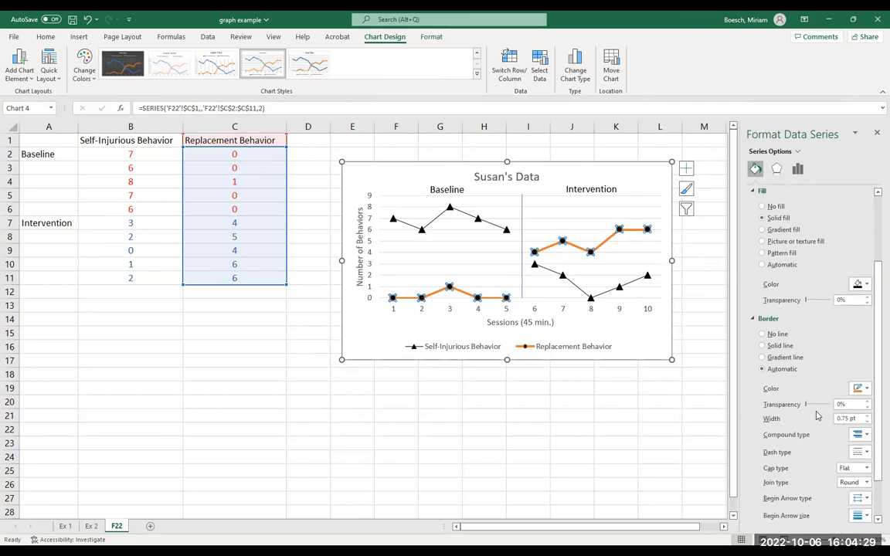
{"action": "left_click", "coordinate": [859, 388]}
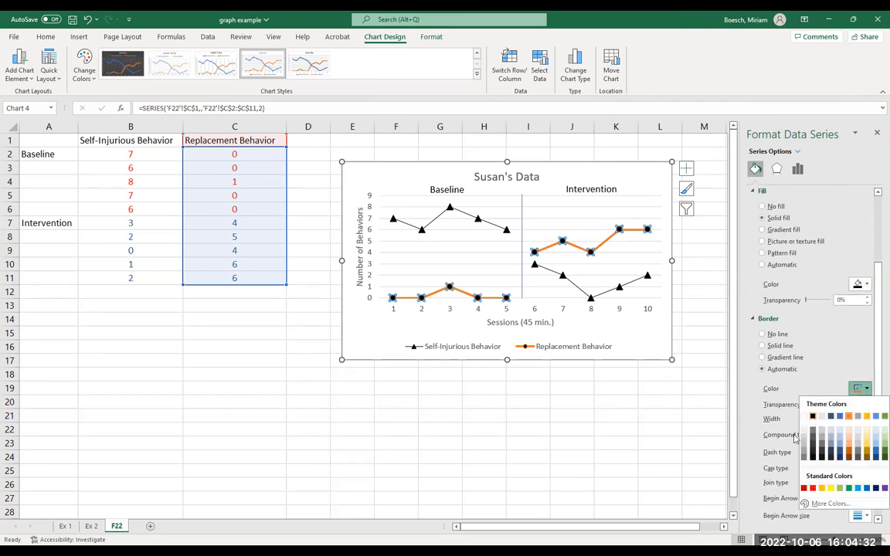
{"action": "left_click", "coordinate": [812, 416]}
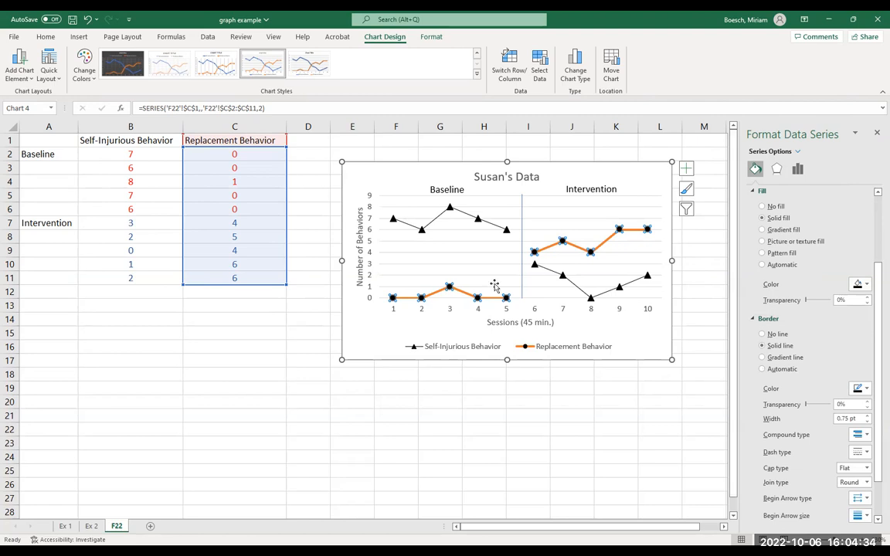
{"action": "left_click", "coordinate": [753, 193]}
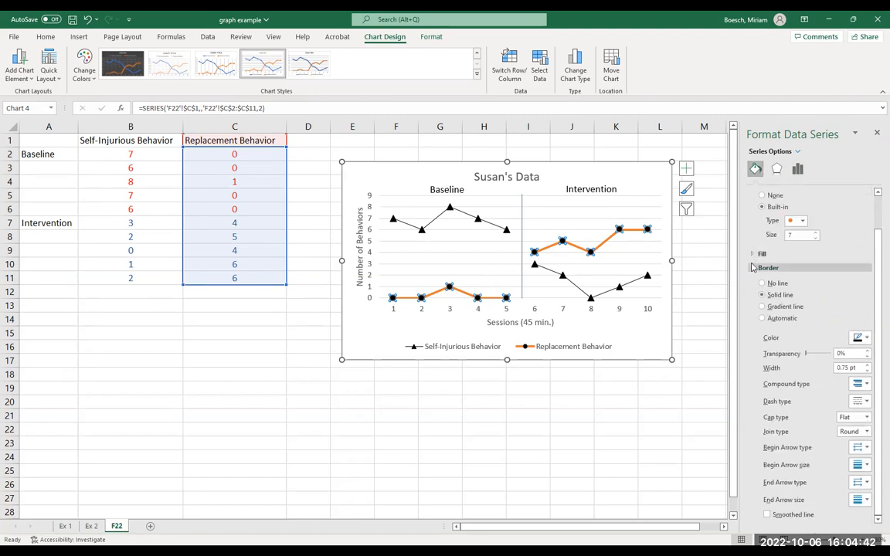
{"action": "left_click", "coordinate": [752, 267]}
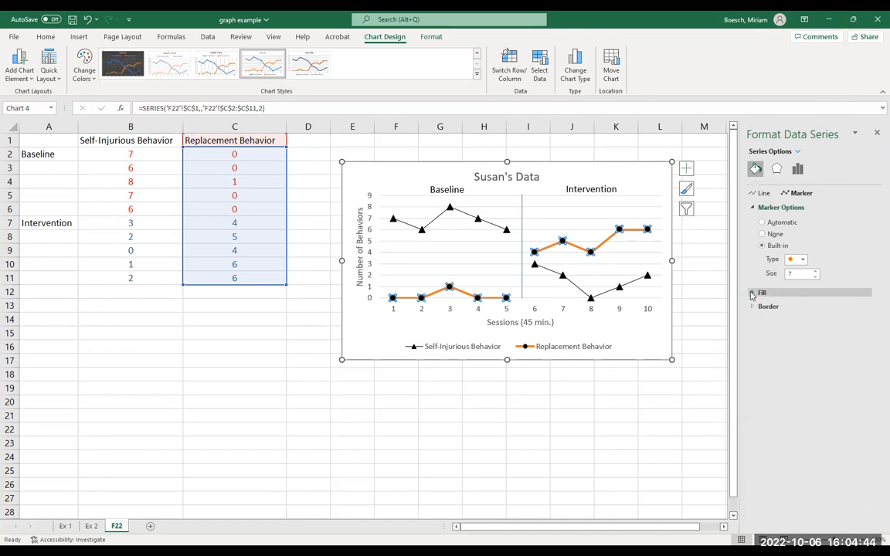
Step: Format the Replacement Behavior line as solid black with a width of 0.75 pt
{"action": "left_click", "coordinate": [763, 194]}
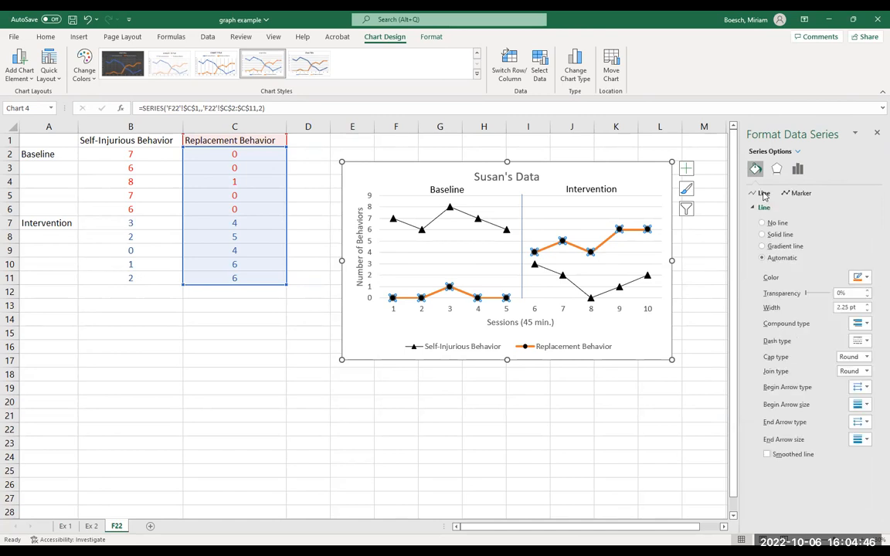
{"action": "left_click", "coordinate": [865, 277]}
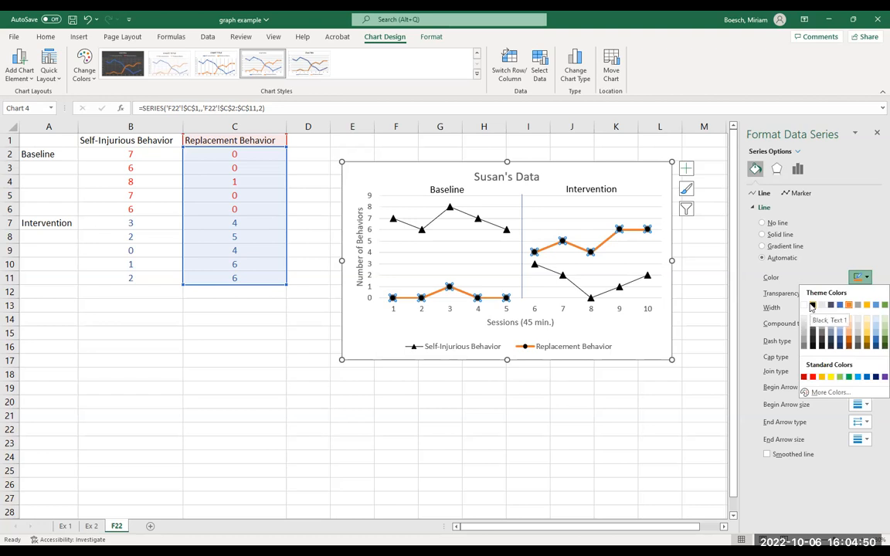
{"action": "left_click", "coordinate": [812, 306]}
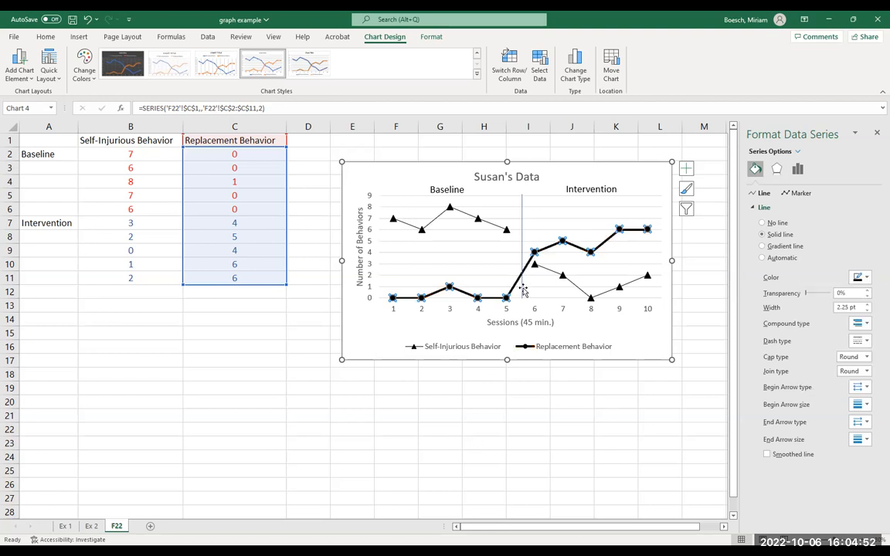
{"action": "left_click", "coordinate": [867, 311]}
{"action": "left_click", "coordinate": [868, 310]}
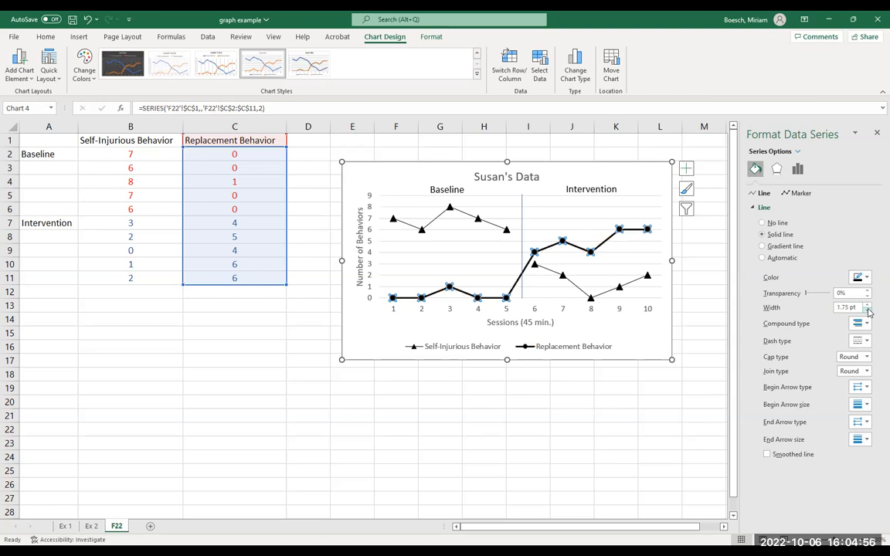
{"action": "left_click", "coordinate": [867, 310]}
{"action": "left_click", "coordinate": [867, 310]}
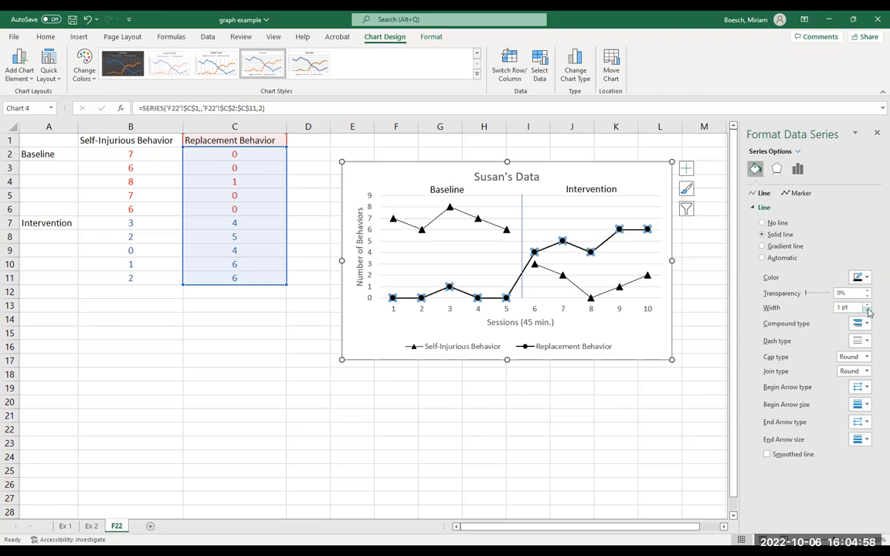
{"action": "left_click", "coordinate": [868, 310]}
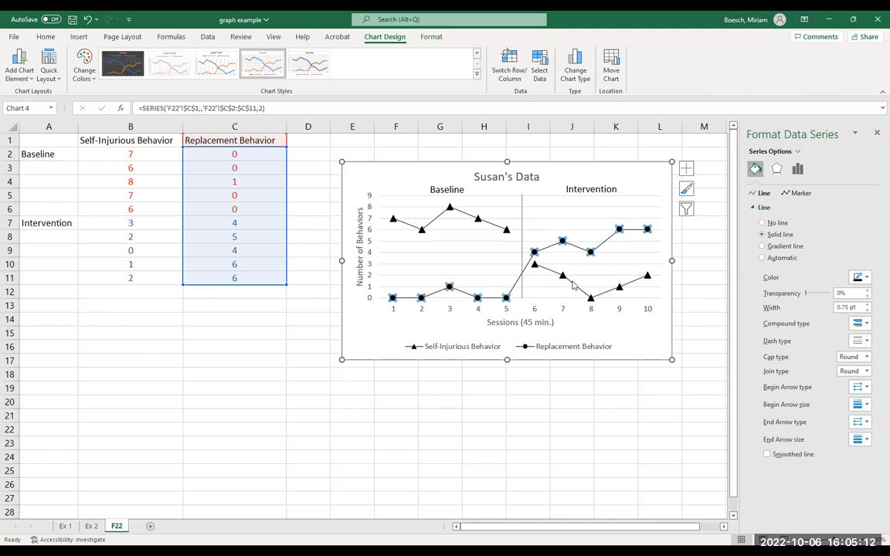
Step: Remove the Replacement Behavior line segment between sessions 5 and 6 by setting the session 6 data point to no line
{"action": "left_click", "coordinate": [535, 253]}
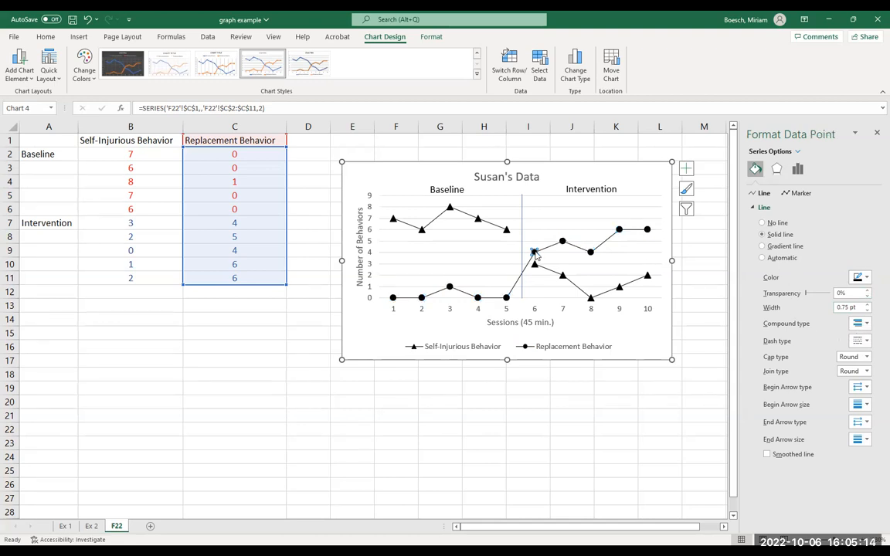
{"action": "left_click", "coordinate": [762, 224]}
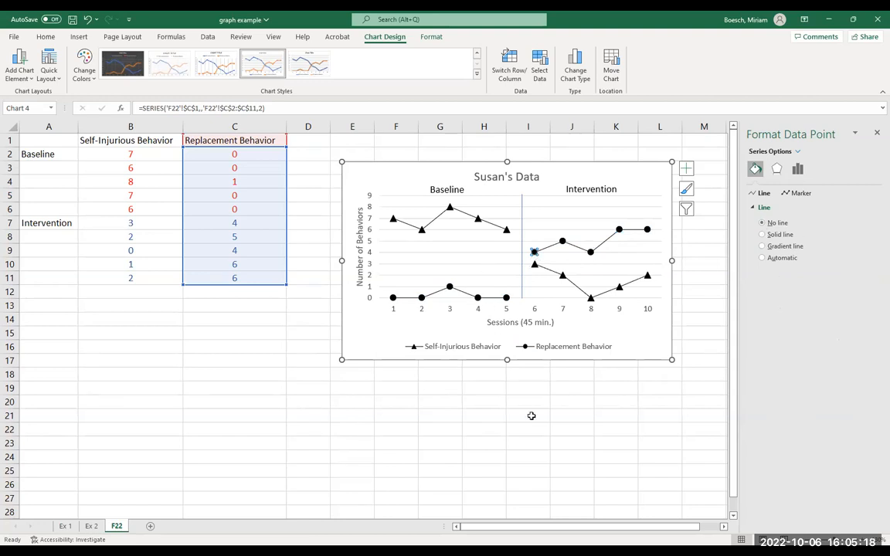
{"action": "left_click", "coordinate": [598, 426]}
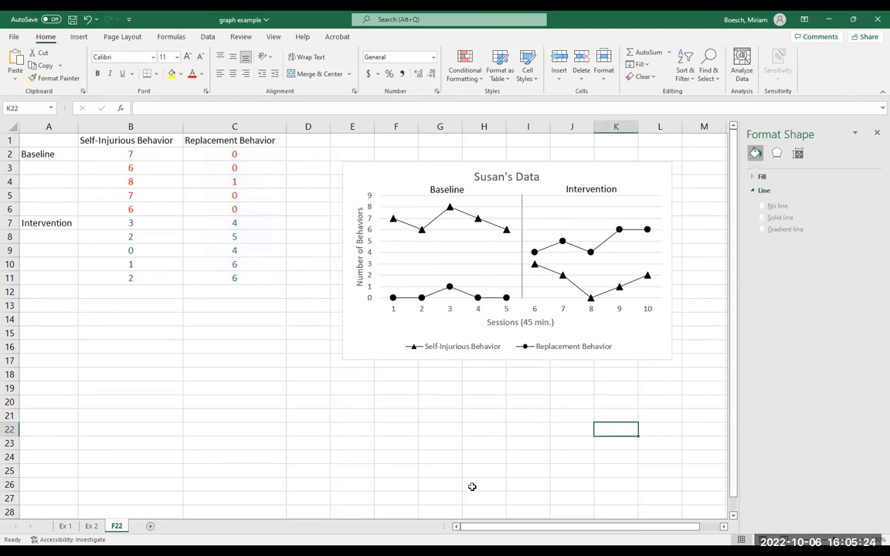
Step: Change the vertical phase-change line between Baseline and Intervention to black with a dashed line style
{"action": "left_click", "coordinate": [522, 248]}
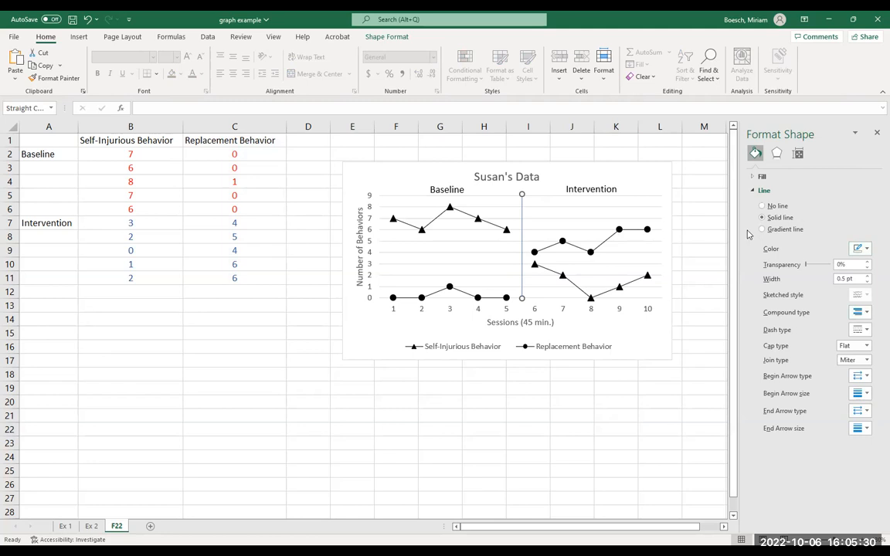
{"action": "left_click", "coordinate": [865, 247]}
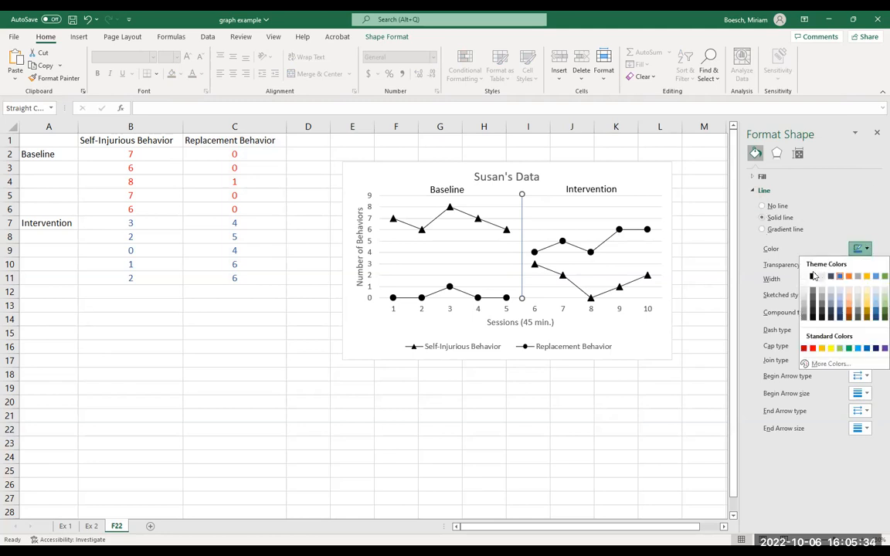
{"action": "left_click", "coordinate": [812, 276]}
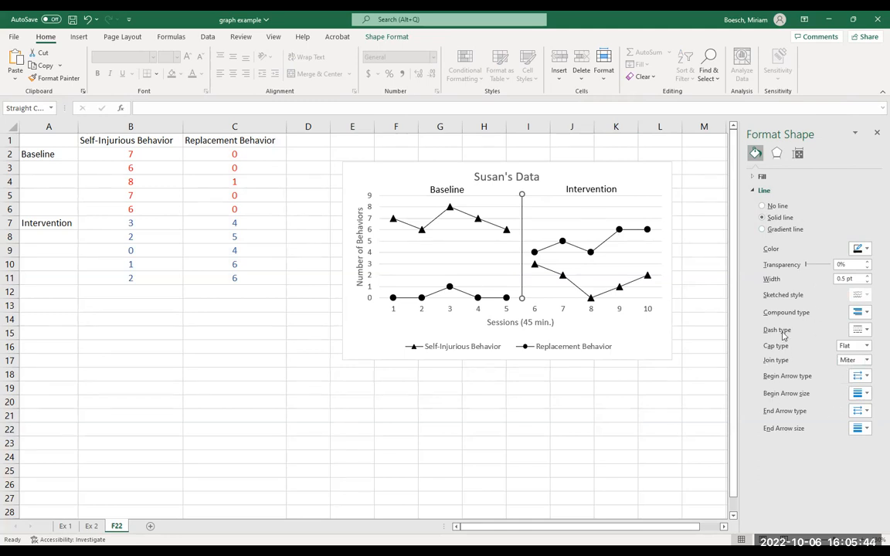
{"action": "left_click", "coordinate": [864, 331]}
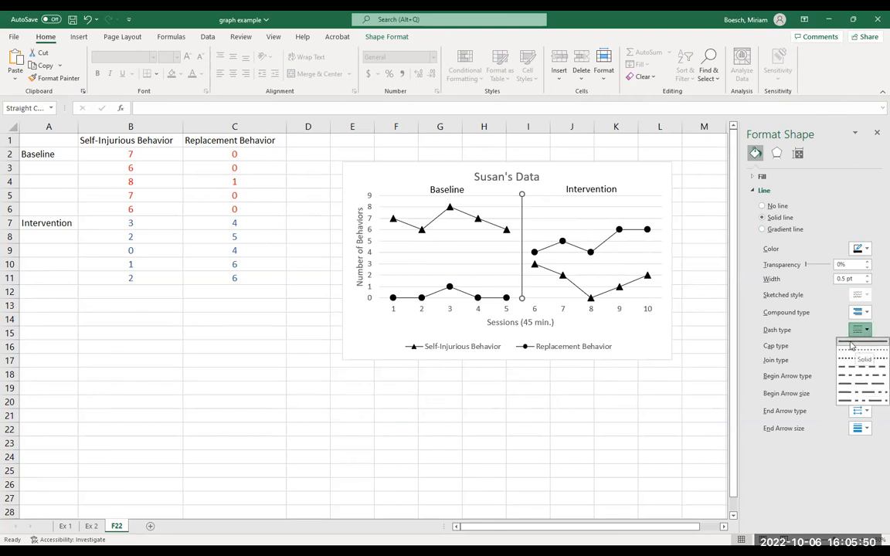
{"action": "left_click", "coordinate": [860, 384]}
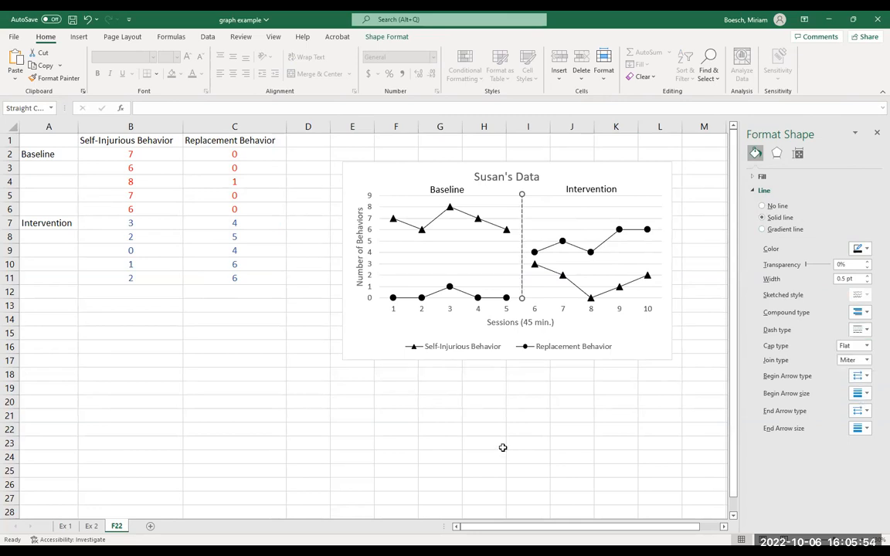
{"action": "left_click", "coordinate": [502, 447]}
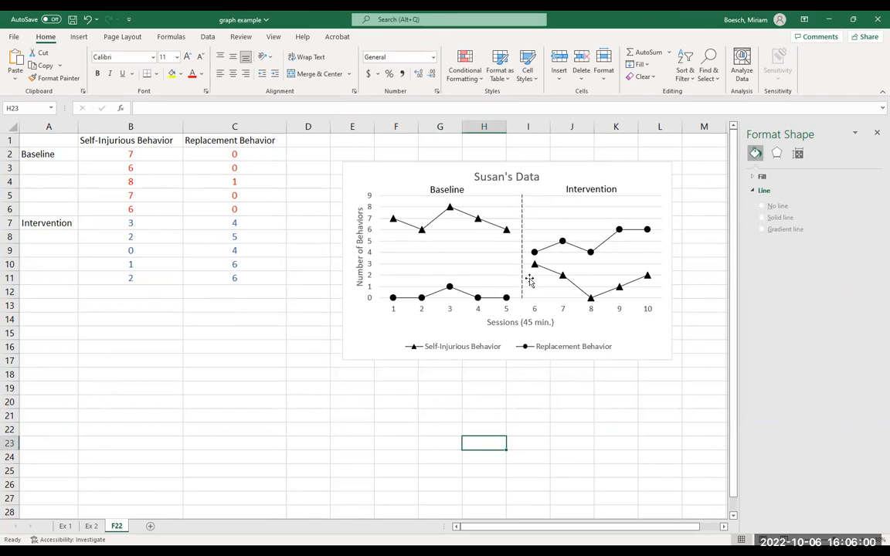
{"action": "left_click", "coordinate": [584, 446]}
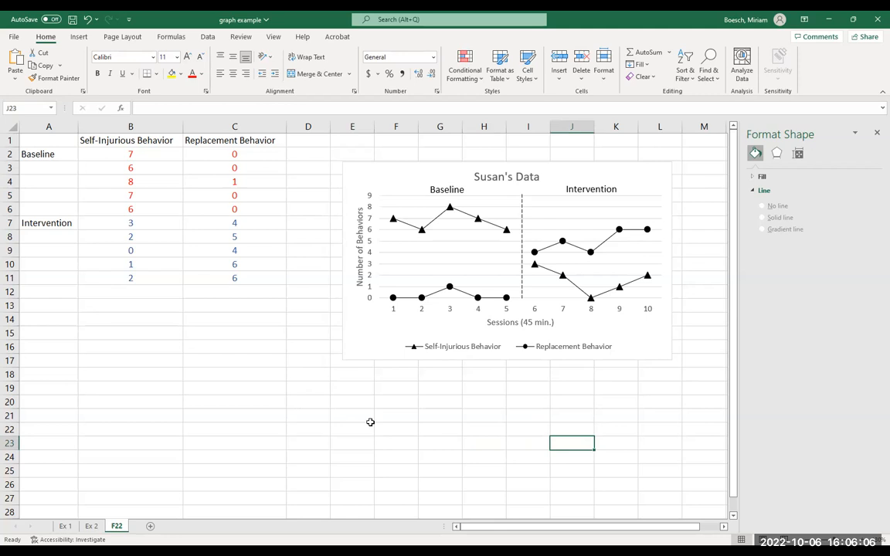
Step: Set the Replacement Behavior markers to no fill so they are open circles
{"action": "left_click", "coordinate": [647, 278]}
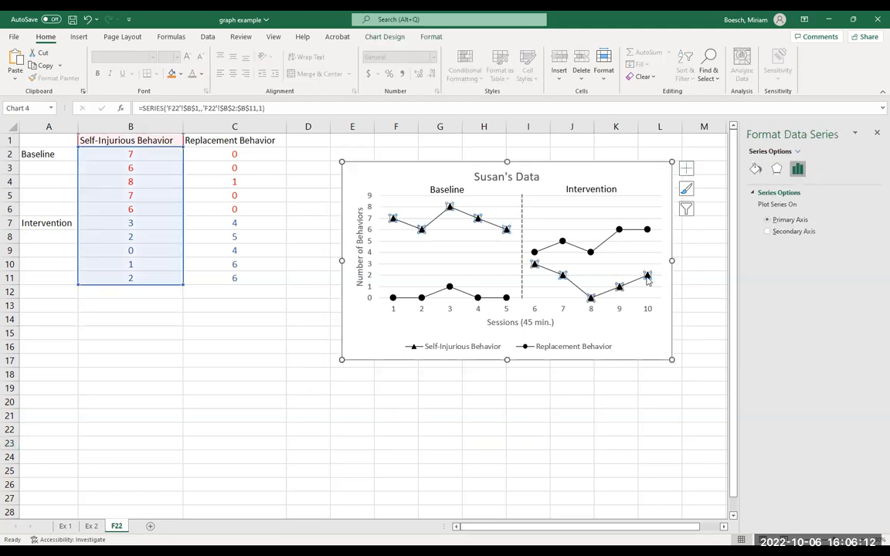
{"action": "left_click", "coordinate": [507, 299]}
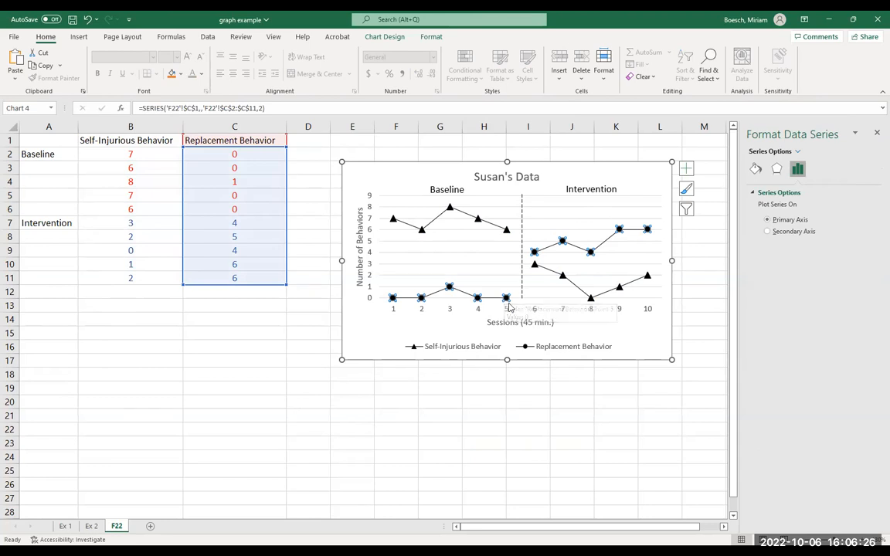
{"action": "left_click", "coordinate": [755, 169]}
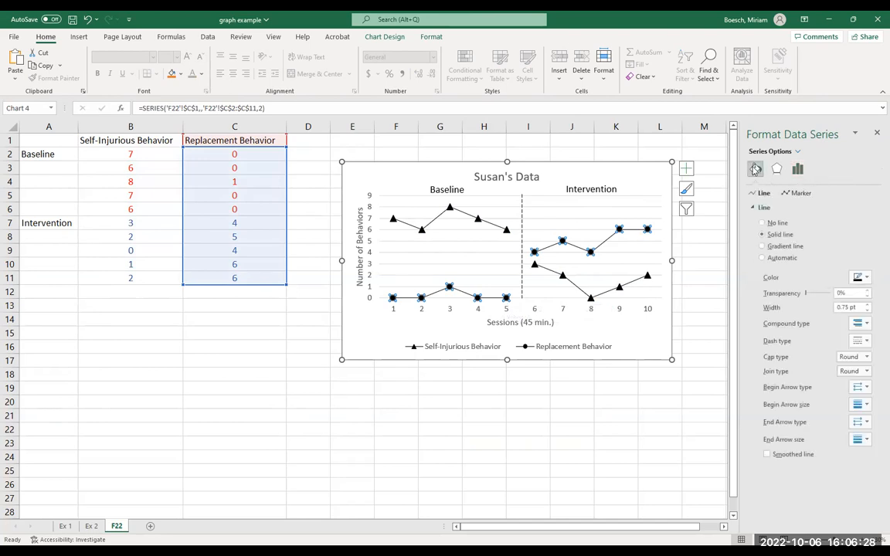
{"action": "left_click", "coordinate": [800, 194]}
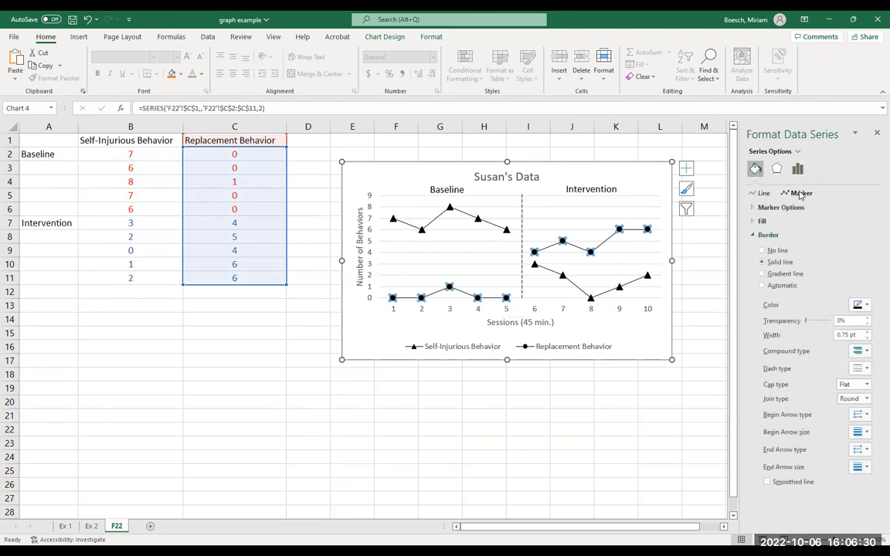
{"action": "left_click", "coordinate": [753, 222]}
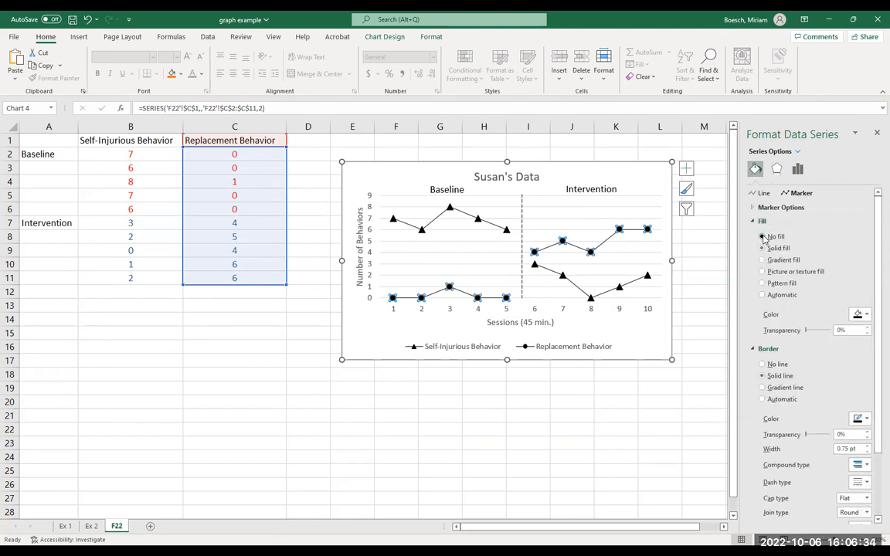
{"action": "left_click", "coordinate": [762, 237]}
{"action": "left_click", "coordinate": [528, 416]}
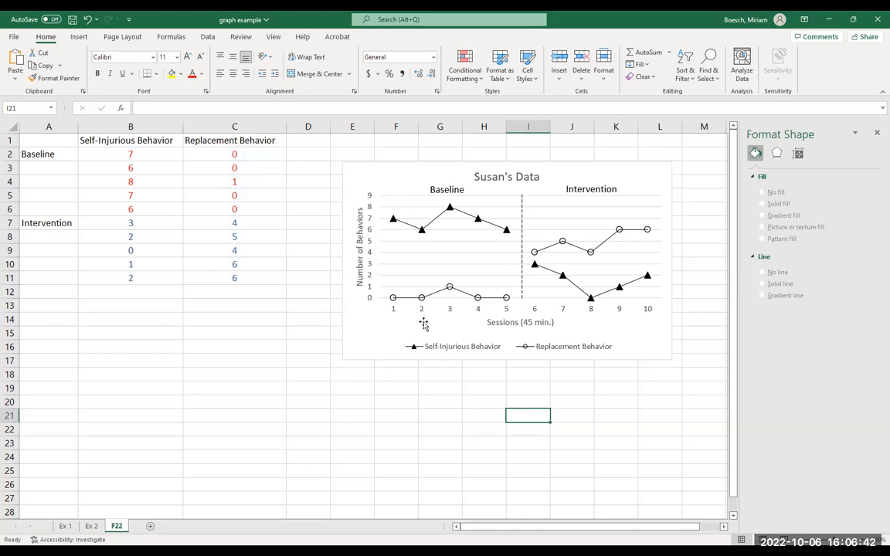
Step: Change the built-in marker type of the Self-Injurious Behavior series to circle
{"action": "mouse_move", "coordinate": [392, 220]}
{"action": "left_click", "coordinate": [392, 220]}
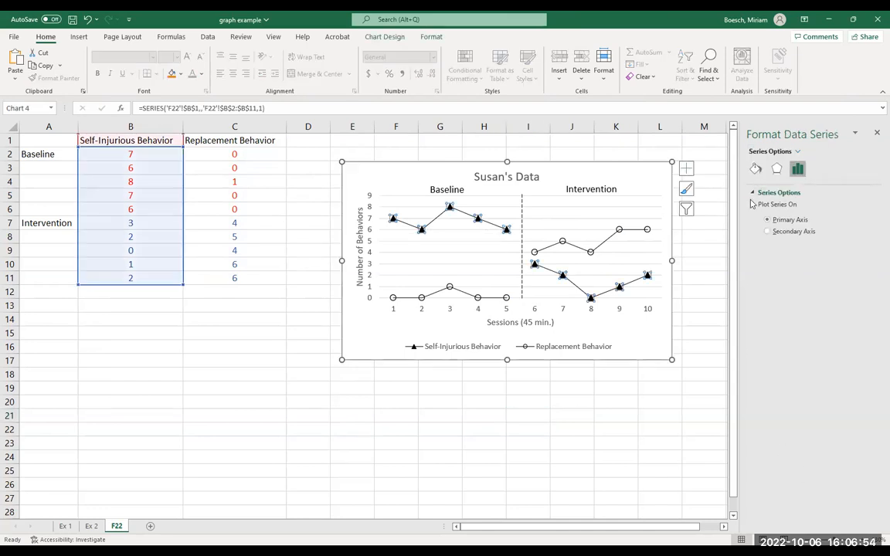
{"action": "left_click", "coordinate": [756, 168]}
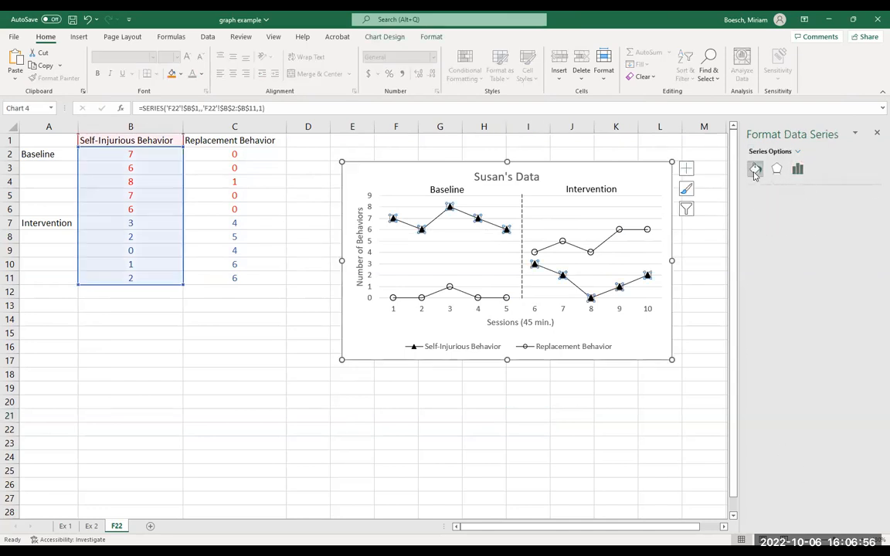
{"action": "left_click", "coordinate": [798, 194]}
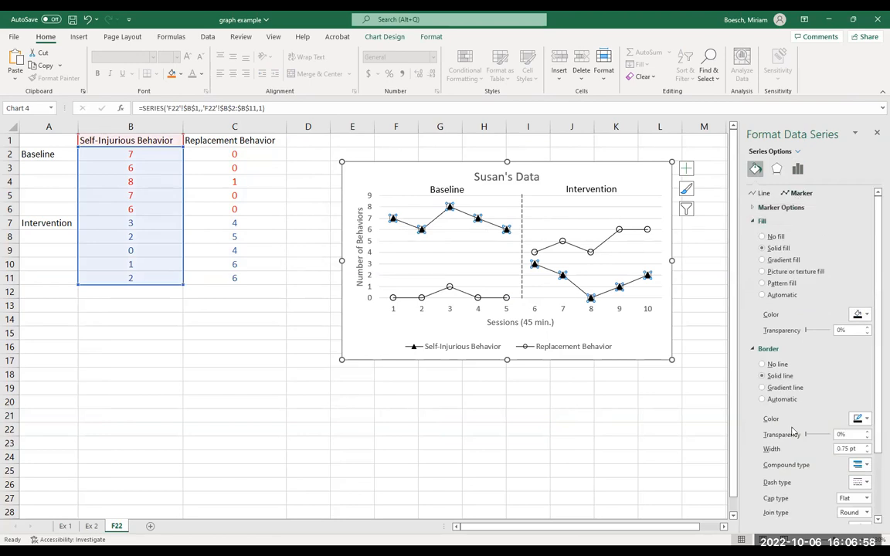
{"action": "left_click", "coordinate": [757, 207]}
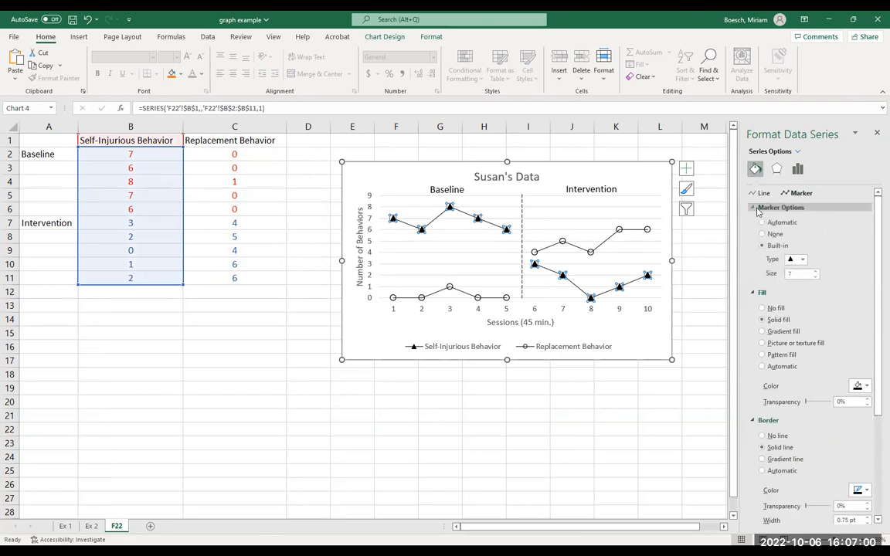
{"action": "left_click", "coordinate": [803, 260]}
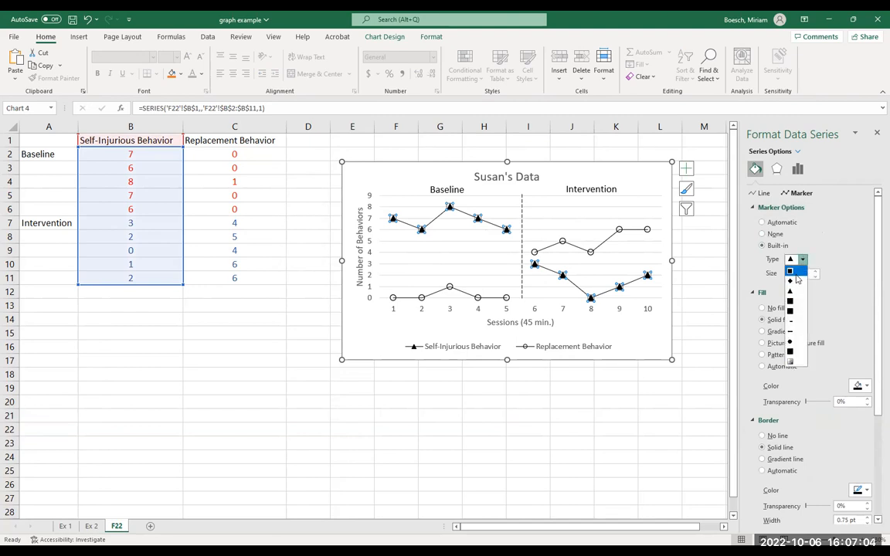
{"action": "left_click", "coordinate": [798, 342]}
{"action": "left_click", "coordinate": [484, 442]}
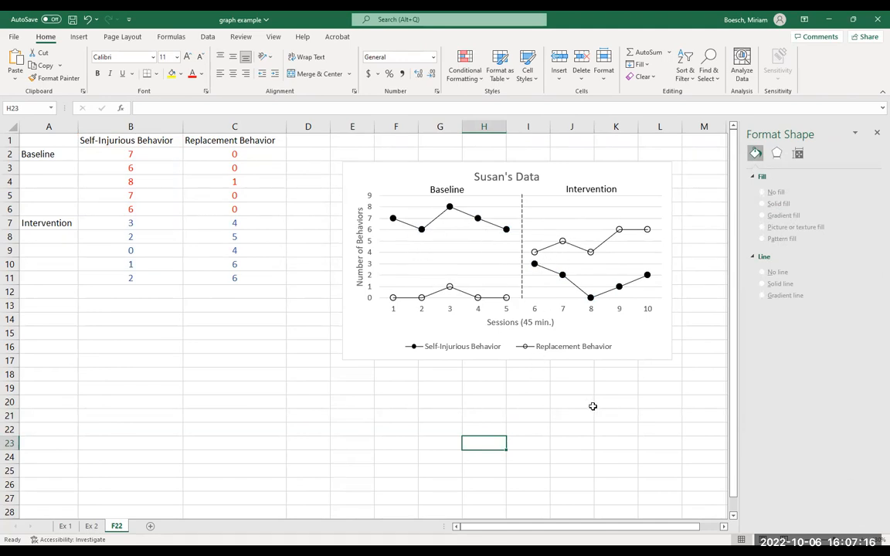
{"action": "left_click", "coordinate": [618, 465]}
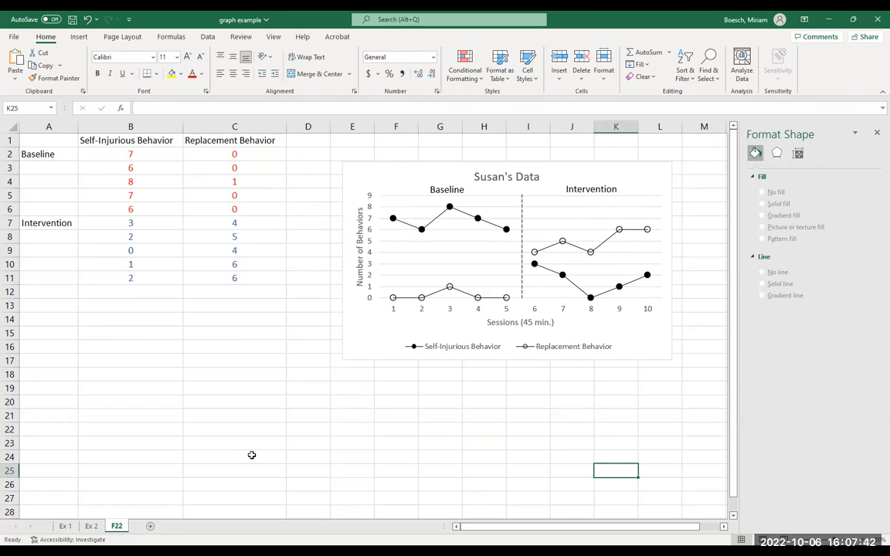
Step: Try to move the chart on its own below the data table, and undo the move
{"action": "left_click", "coordinate": [398, 162]}
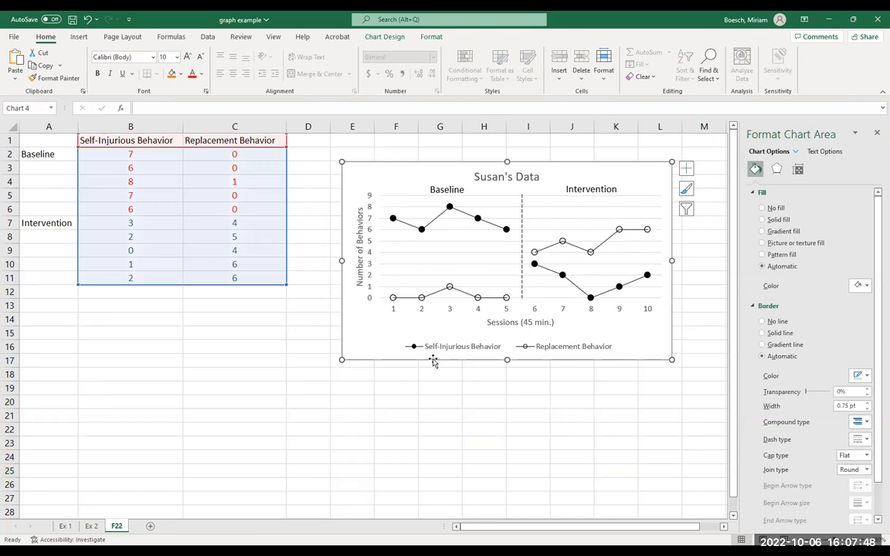
{"action": "left_click_drag", "start_coordinate": [390, 340], "coordinate": [150, 506]}
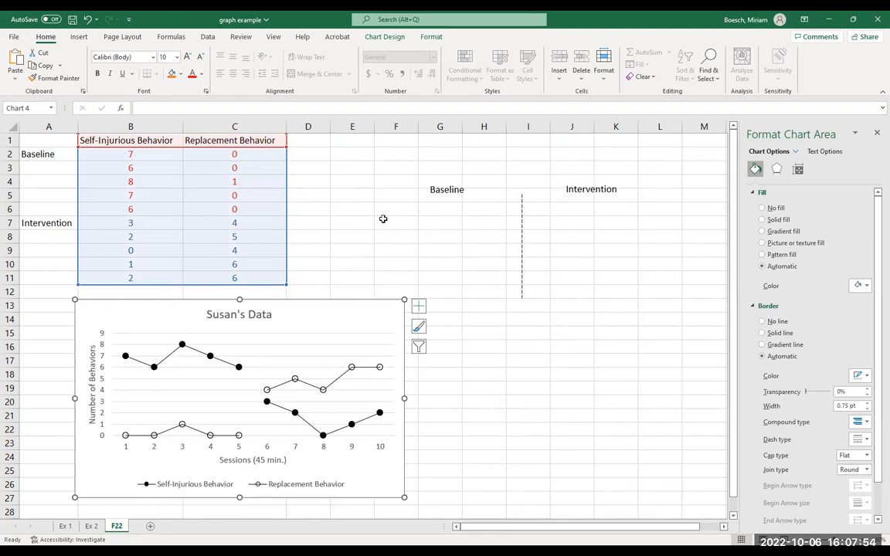
{"action": "left_click", "coordinate": [87, 19]}
{"action": "left_click", "coordinate": [408, 416]}
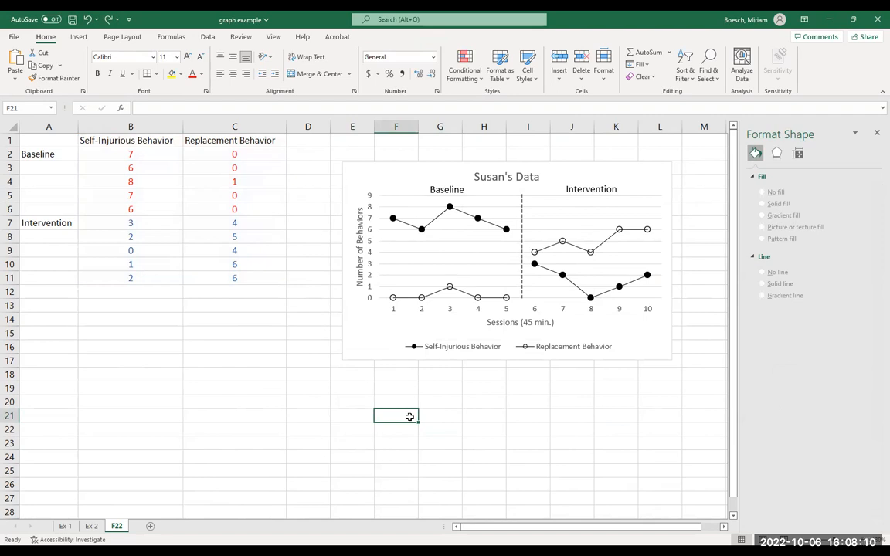
Step: Group the chart with its Baseline and Intervention labels and the dashed phase-change line
{"action": "left_click", "coordinate": [381, 339]}
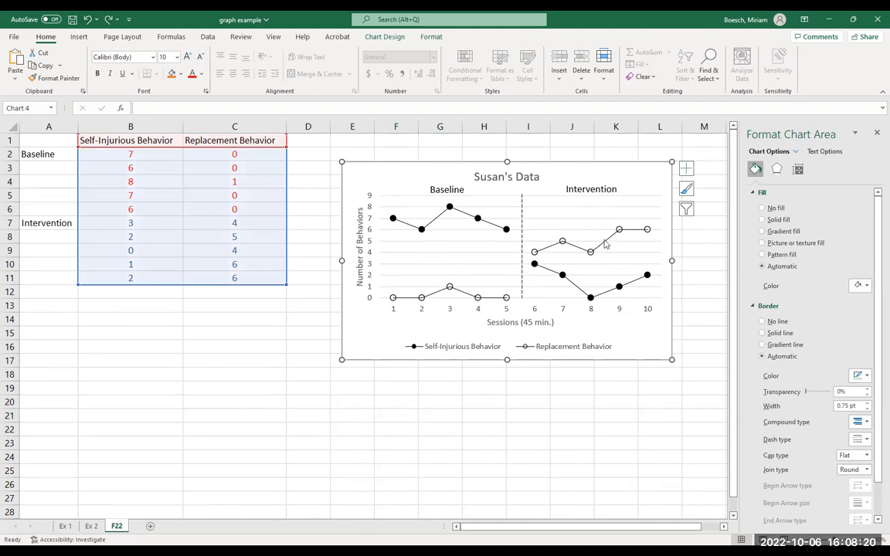
{"action": "left_click", "coordinate": [411, 177]}
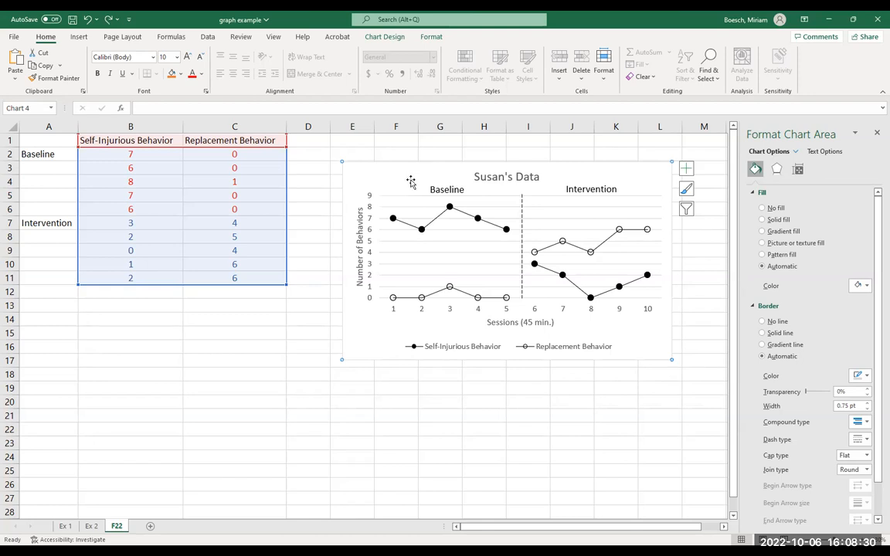
{"action": "left_click", "coordinate": [447, 189]}
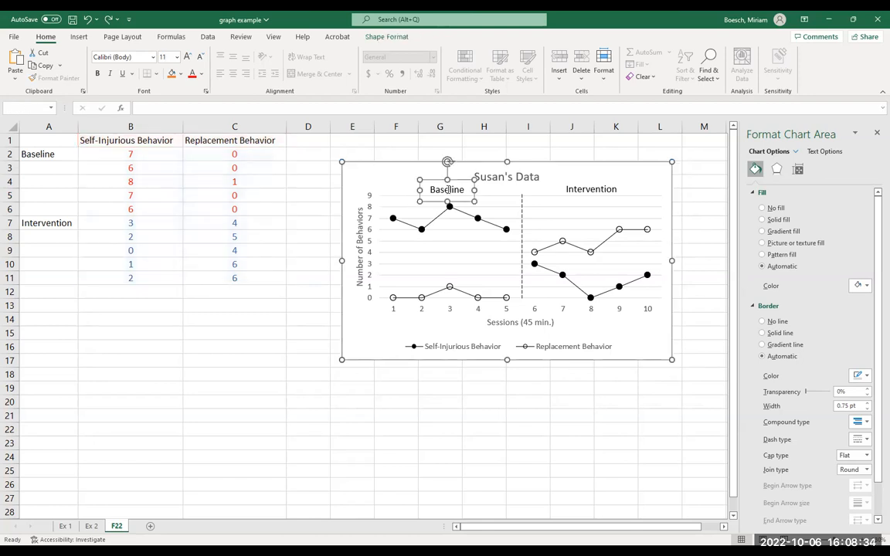
{"action": "left_click", "coordinate": [592, 189], "text": "shift"}
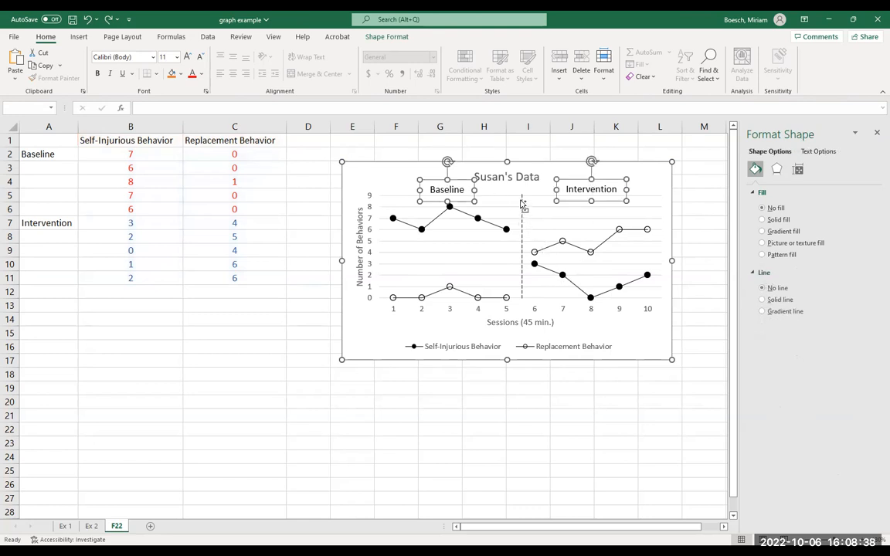
{"action": "left_click", "coordinate": [523, 206], "text": "shift"}
{"action": "left_click", "coordinate": [383, 37]}
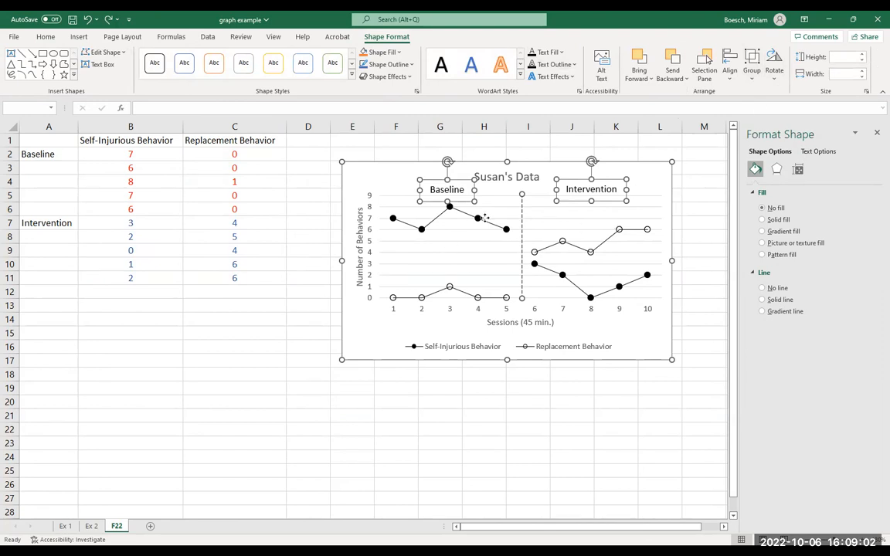
{"action": "left_click", "coordinate": [754, 80]}
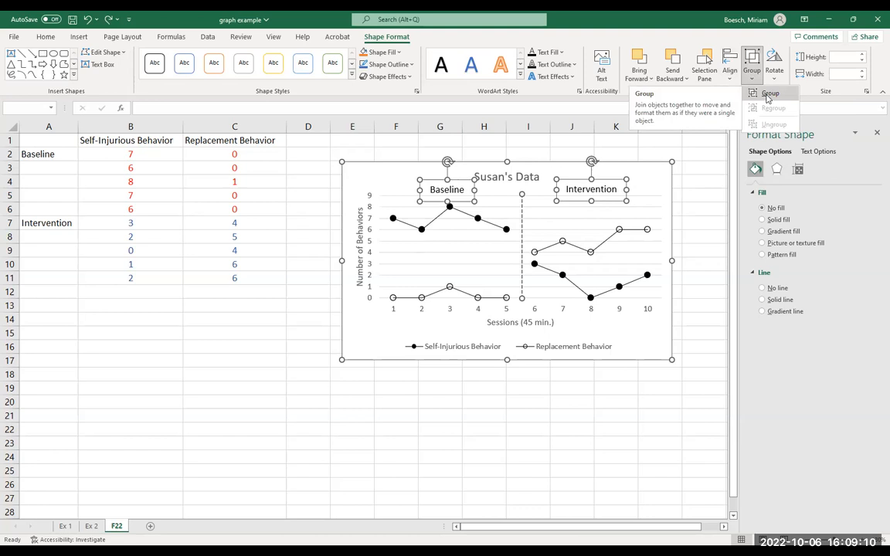
{"action": "left_click", "coordinate": [768, 94]}
{"action": "left_click", "coordinate": [528, 428]}
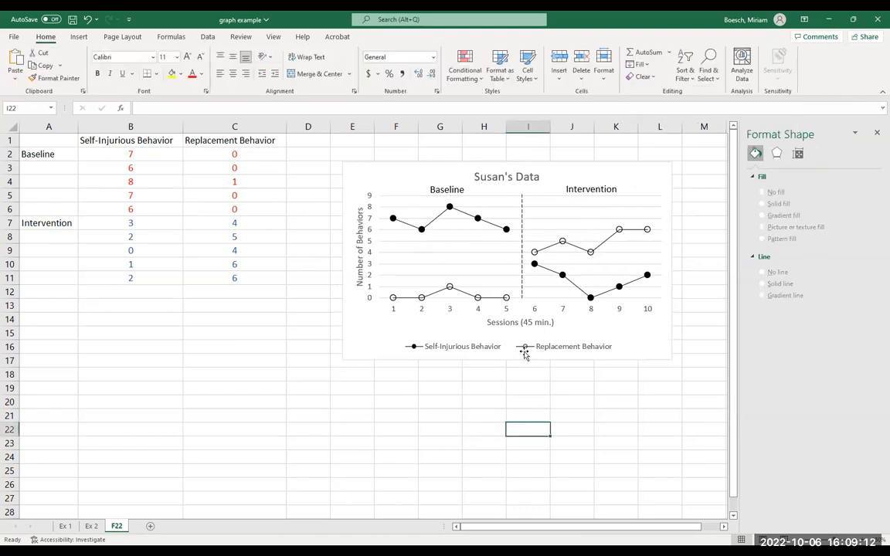
Step: Move the grouped chart around the sheet and place it beside the data table, across columns E to K
{"action": "left_click", "coordinate": [350, 163]}
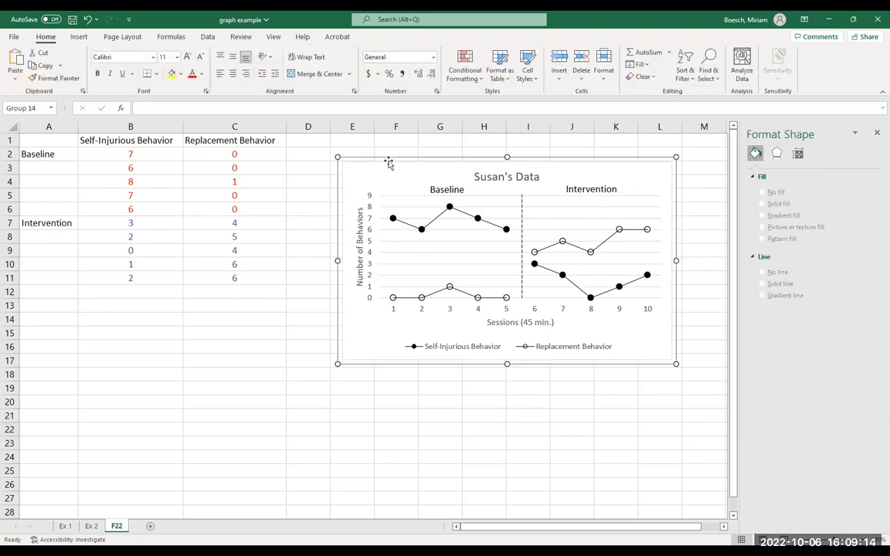
{"action": "left_click_drag", "start_coordinate": [340, 319], "coordinate": [99, 423]}
{"action": "left_click_drag", "start_coordinate": [183, 414], "coordinate": [274, 295]}
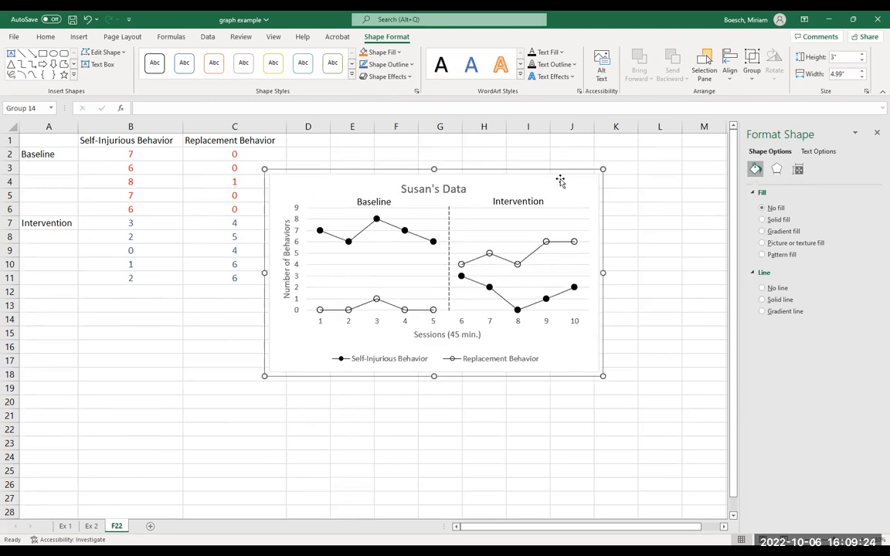
{"action": "left_click_drag", "start_coordinate": [550, 171], "coordinate": [599, 163]}
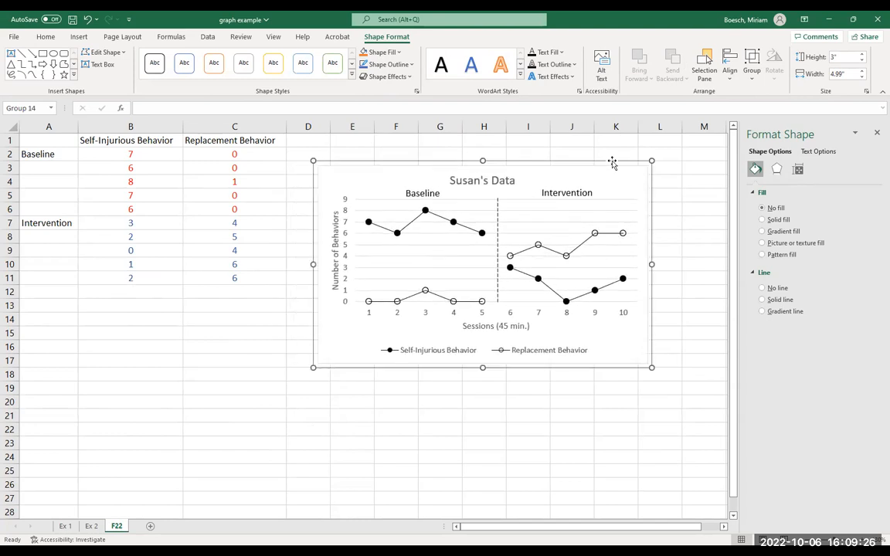
{"action": "left_click", "coordinate": [557, 426]}
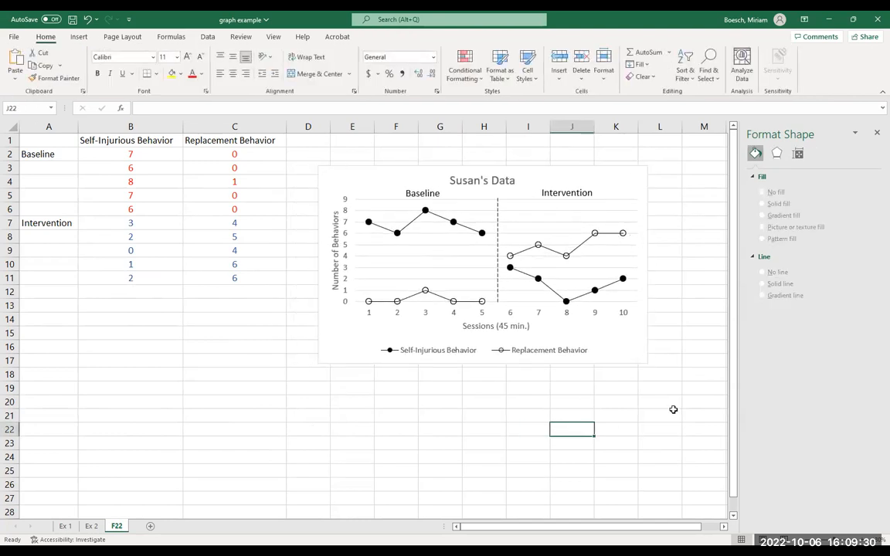
Step: Set the group's outline to no line and look through its effects and its size and properties options
{"action": "left_click", "coordinate": [624, 181]}
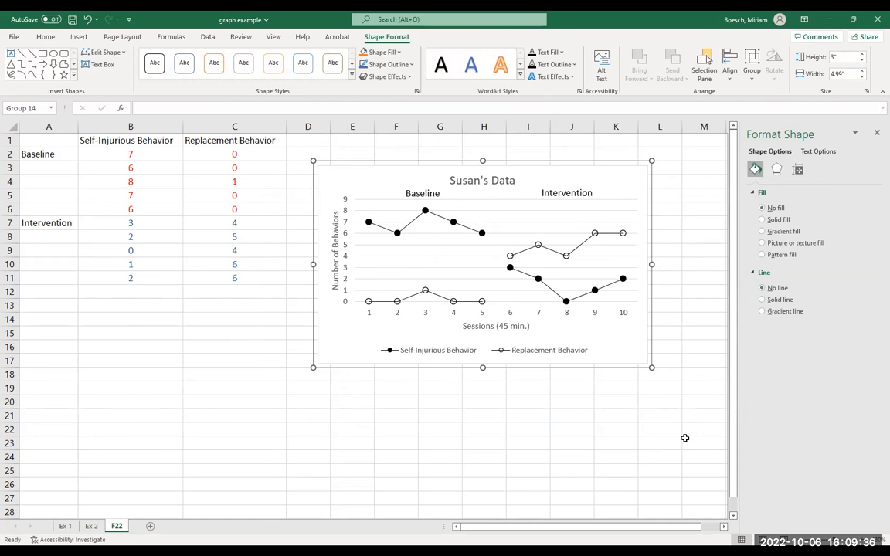
{"action": "left_click", "coordinate": [684, 438]}
{"action": "left_click", "coordinate": [435, 171]}
{"action": "left_click", "coordinate": [777, 170]}
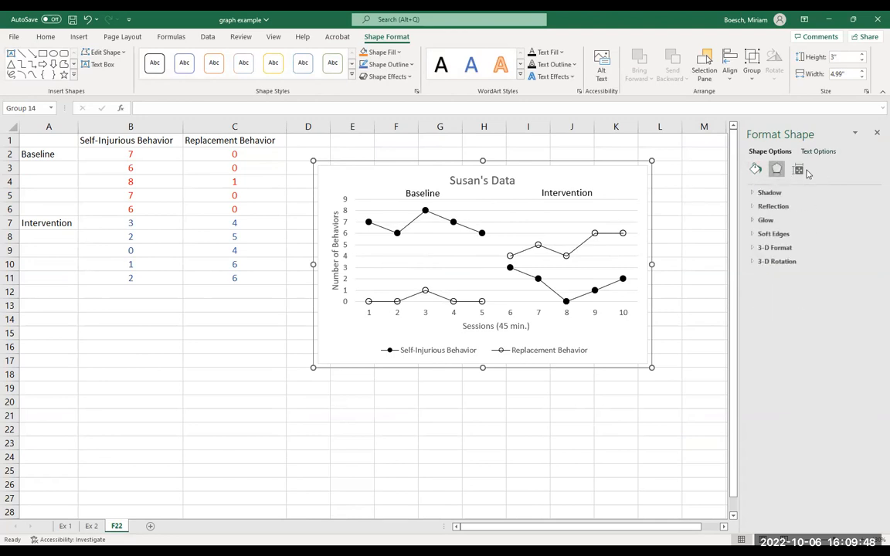
{"action": "left_click", "coordinate": [800, 171]}
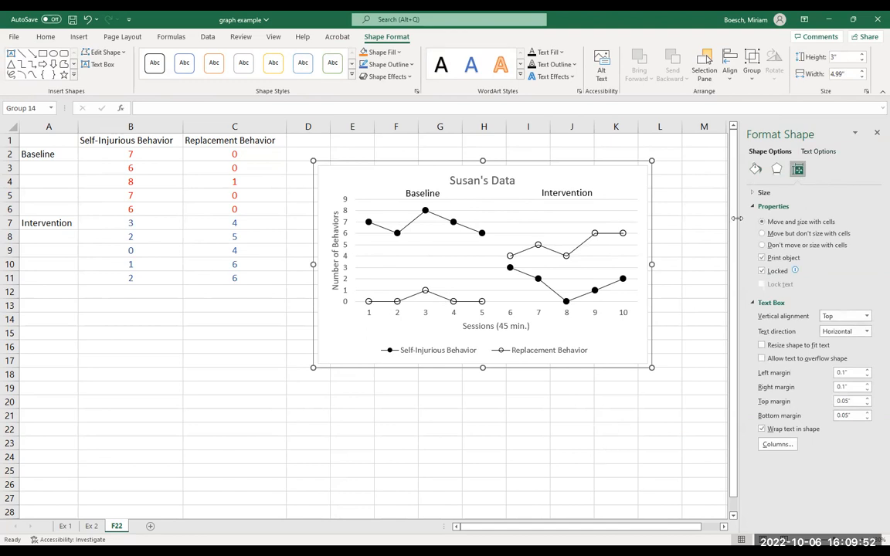
{"action": "left_click", "coordinate": [548, 409]}
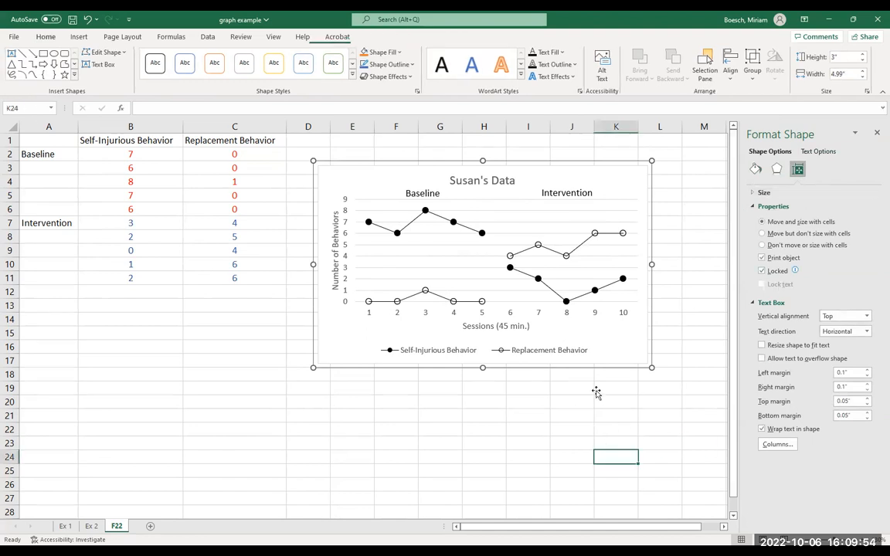
Step: Set the chart area inside the group to no fill and its border to no line
{"action": "left_click", "coordinate": [308, 310]}
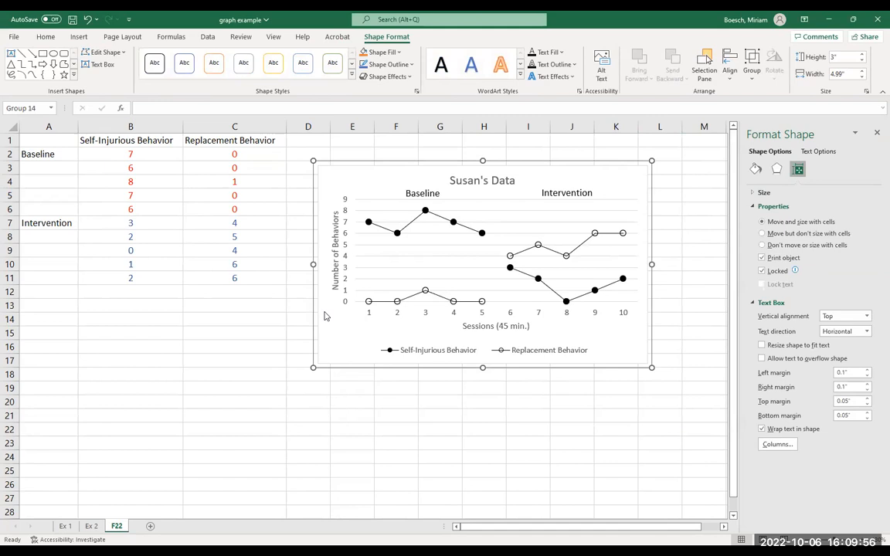
{"action": "right_click", "coordinate": [318, 340]}
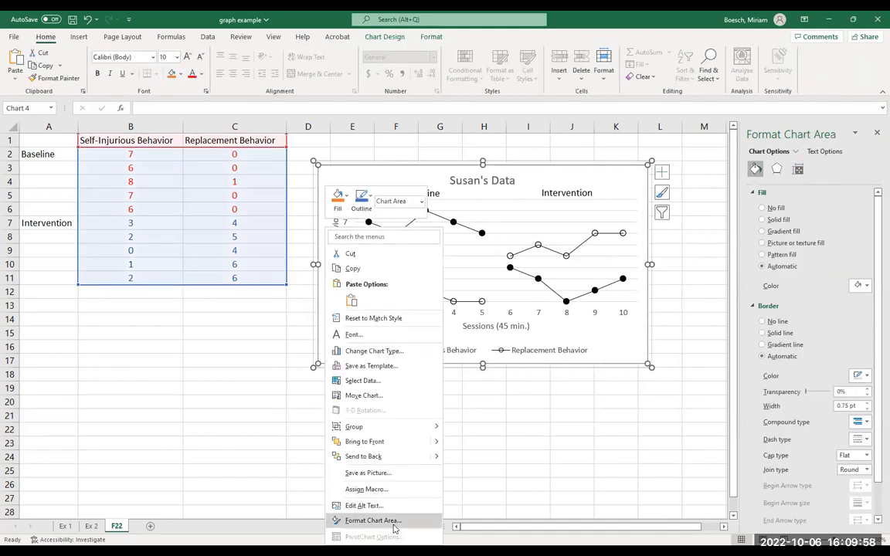
{"action": "left_click", "coordinate": [762, 209]}
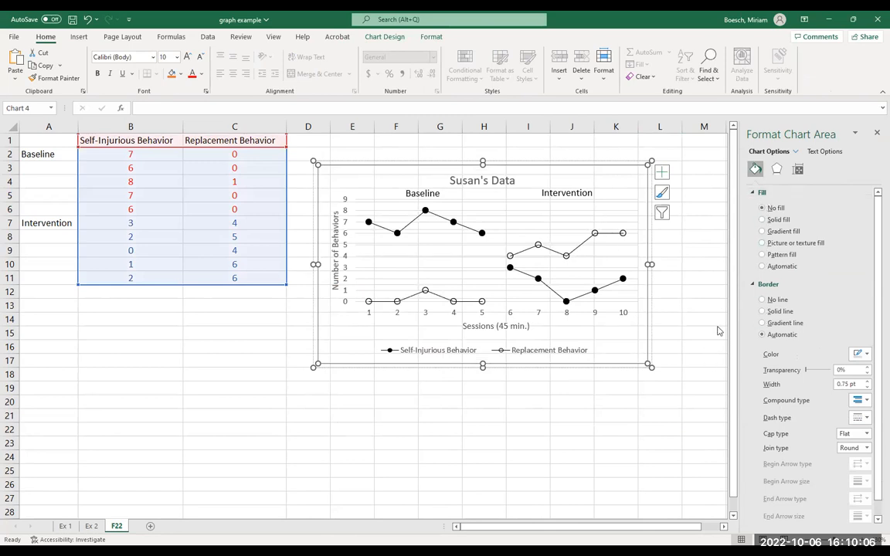
{"action": "left_click", "coordinate": [761, 300]}
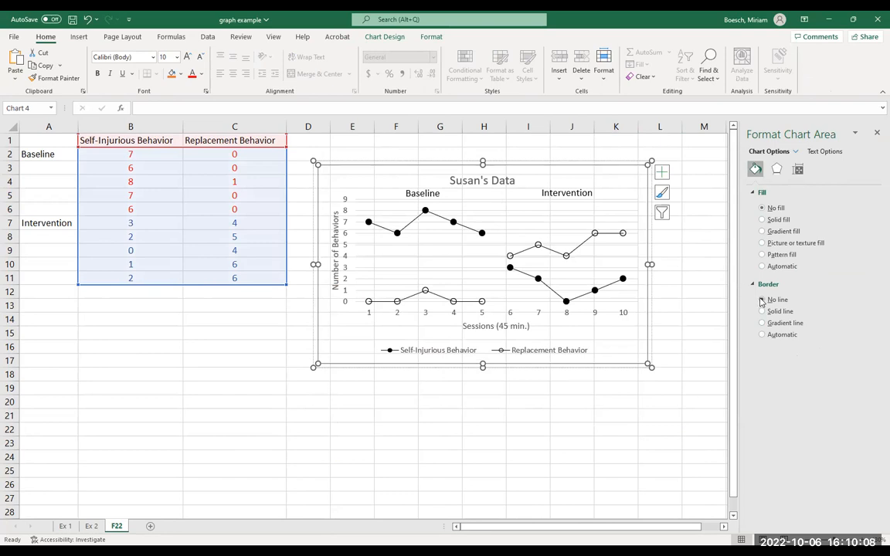
{"action": "left_click", "coordinate": [702, 344]}
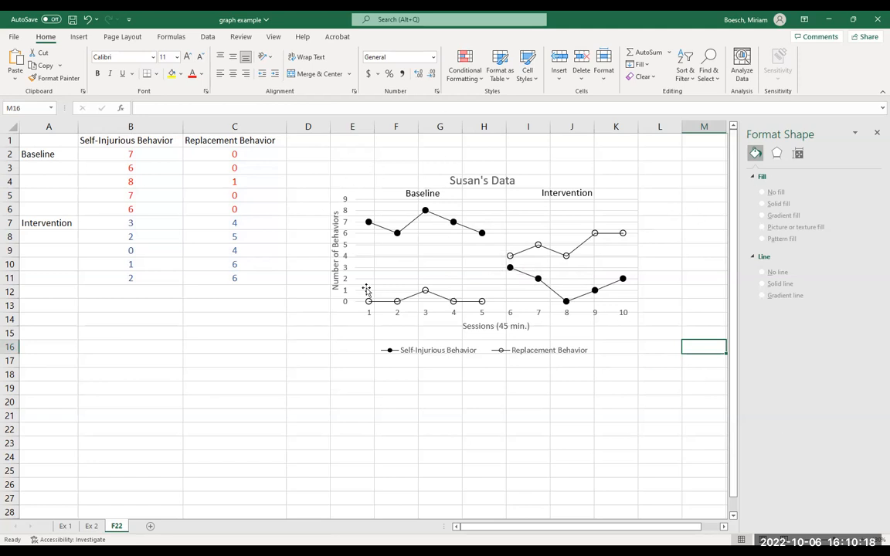
Step: Give the group a solid white fill
{"action": "left_click", "coordinate": [462, 187]}
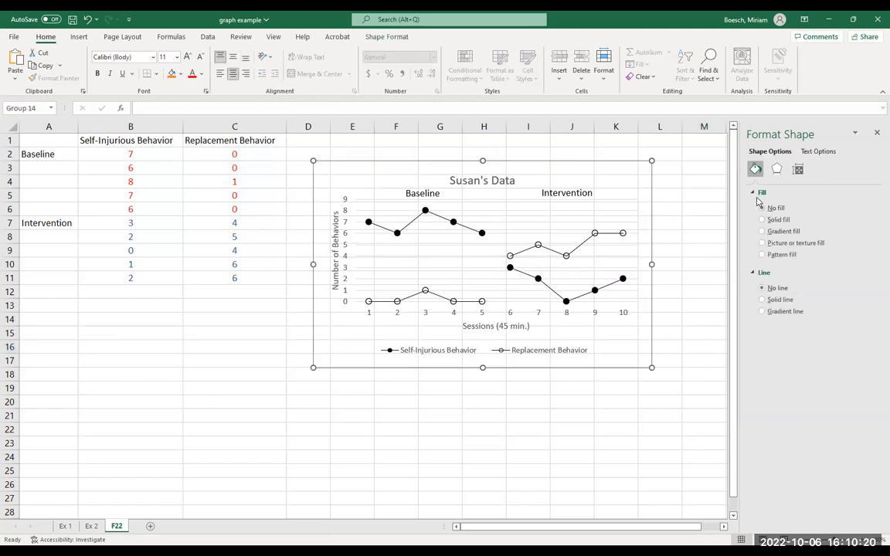
{"action": "left_click", "coordinate": [762, 220]}
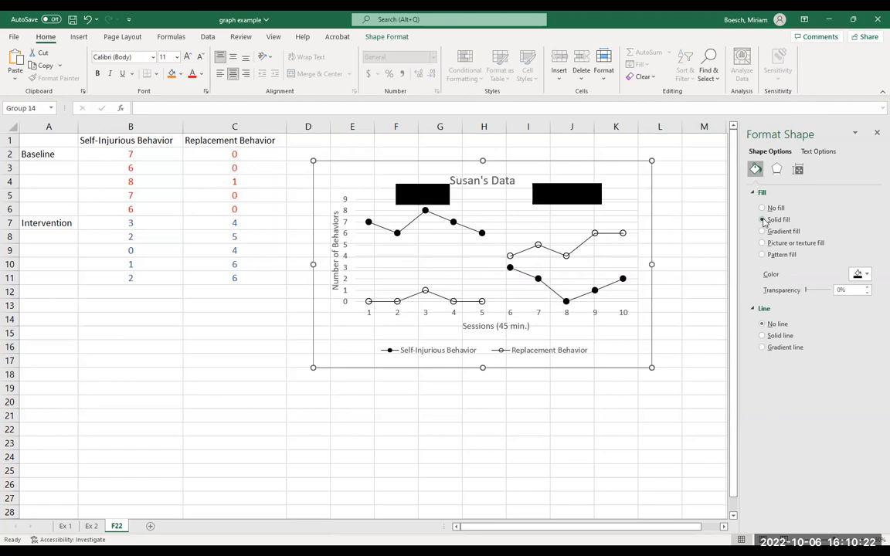
{"action": "left_click", "coordinate": [865, 274]}
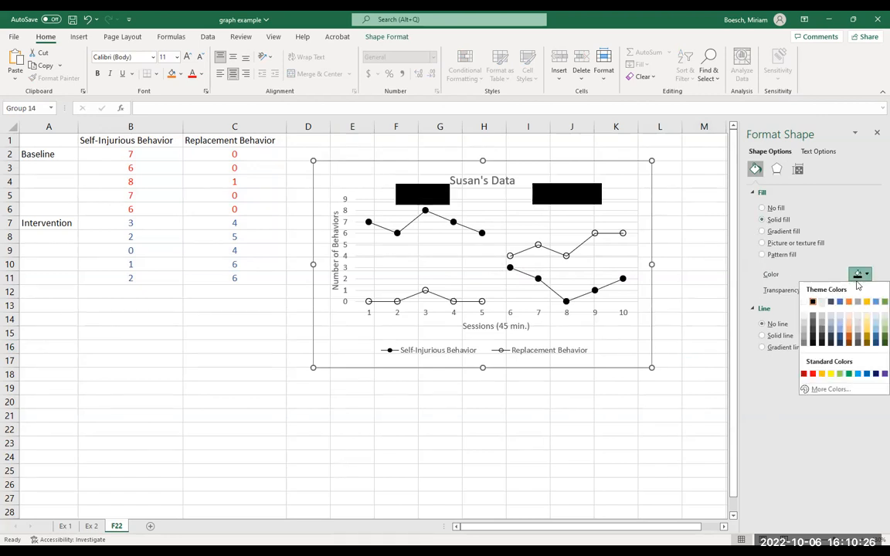
{"action": "left_click", "coordinate": [803, 302]}
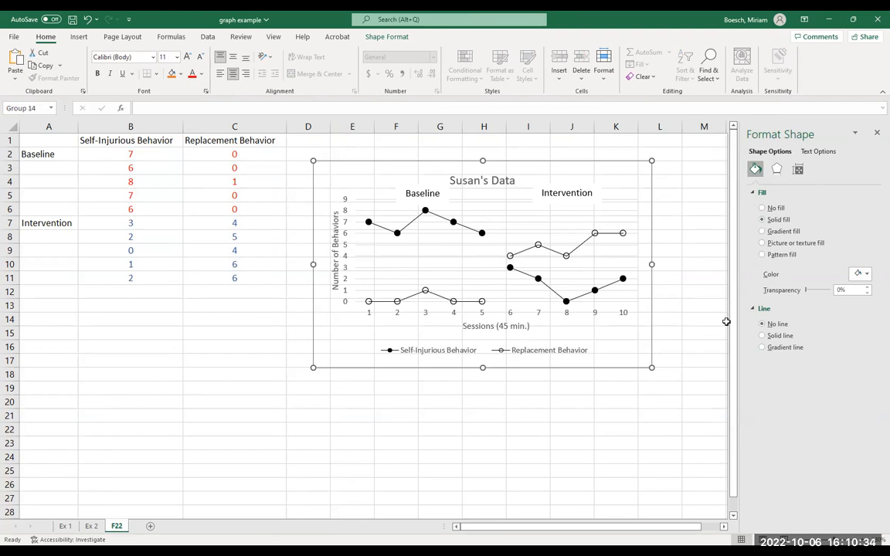
Step: Set the Intervention and Baseline labels to no fill, and check the group's fill colour without changing it
{"action": "left_click", "coordinate": [575, 192]}
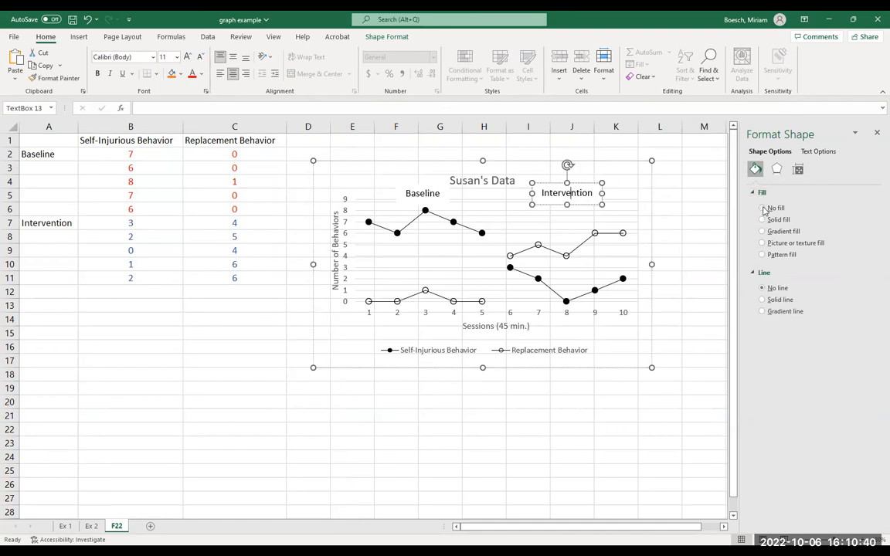
{"action": "left_click", "coordinate": [434, 194]}
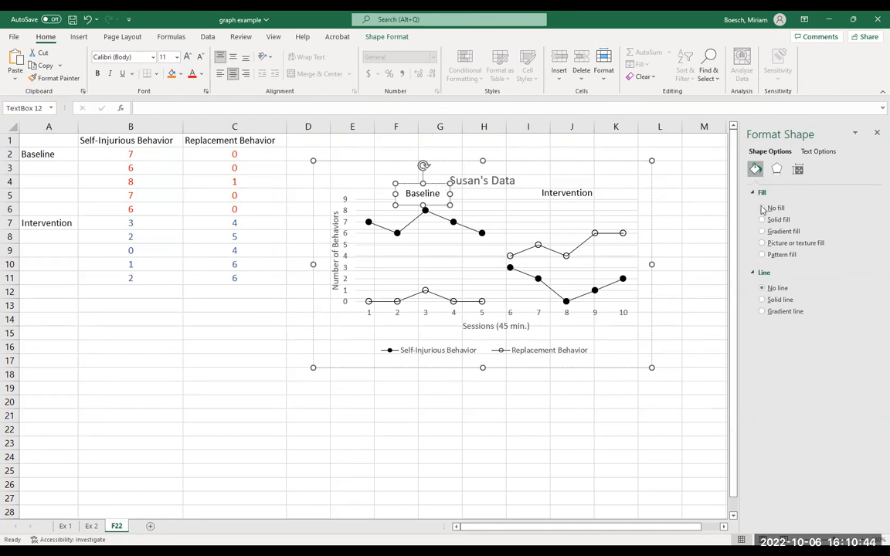
{"action": "left_click", "coordinate": [651, 303]}
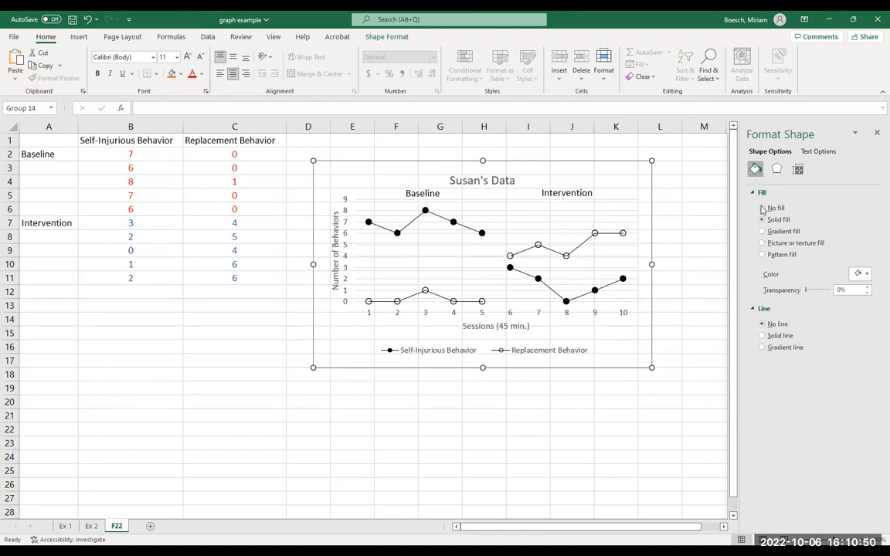
{"action": "left_click", "coordinate": [866, 275]}
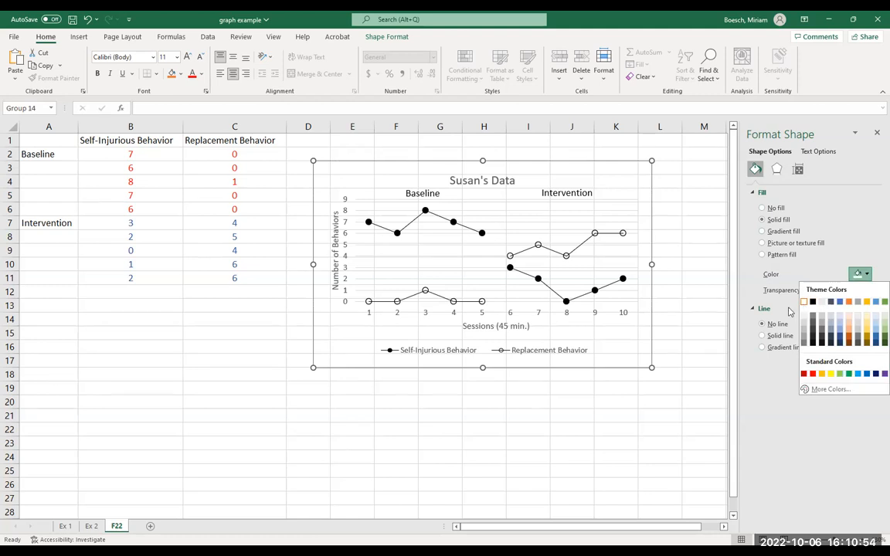
{"action": "left_click", "coordinate": [390, 377]}
{"action": "left_click", "coordinate": [400, 371]}
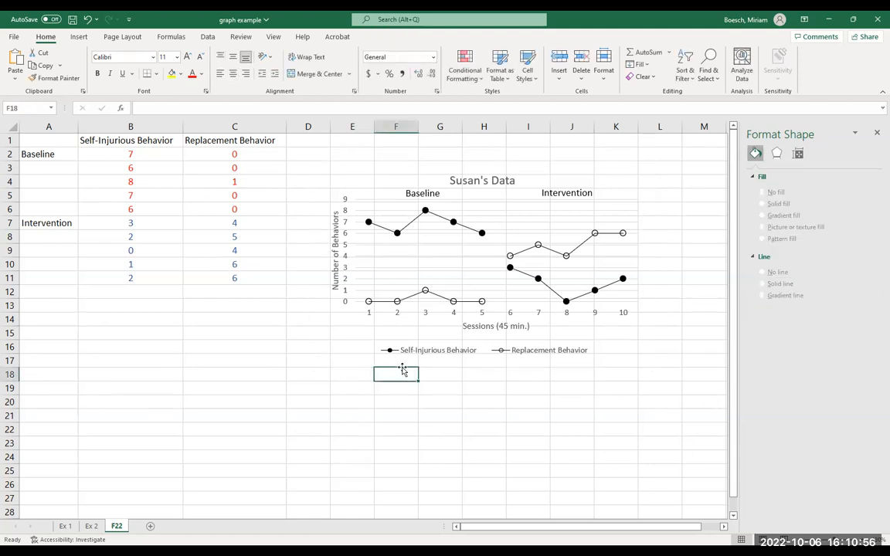
Step: Move the grouped chart toward the lower rows, and undo this move together with the label fill and chart area fill and border changes
{"action": "left_click_drag", "start_coordinate": [372, 360], "coordinate": [240, 447]}
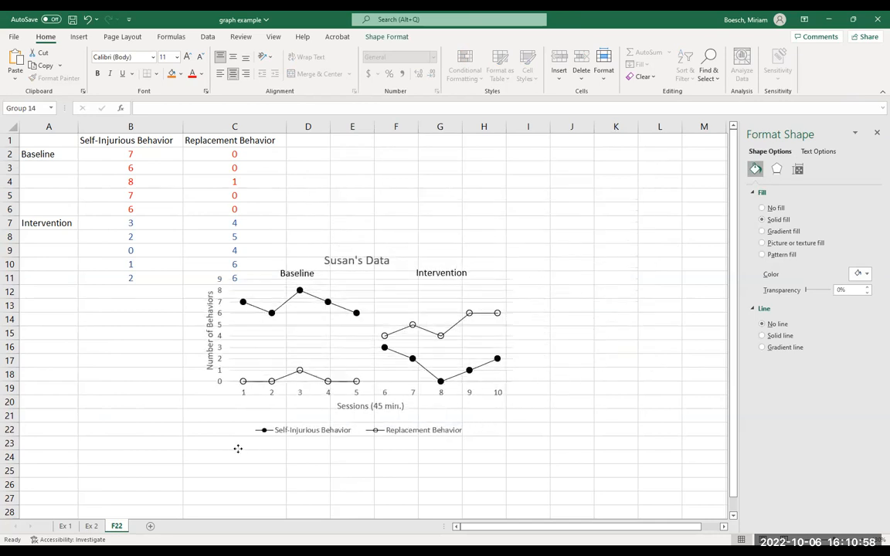
{"action": "left_click", "coordinate": [87, 19]}
{"action": "left_click", "coordinate": [88, 18]}
{"action": "left_click", "coordinate": [87, 19]}
{"action": "left_click", "coordinate": [87, 19]}
{"action": "left_click", "coordinate": [87, 19]}
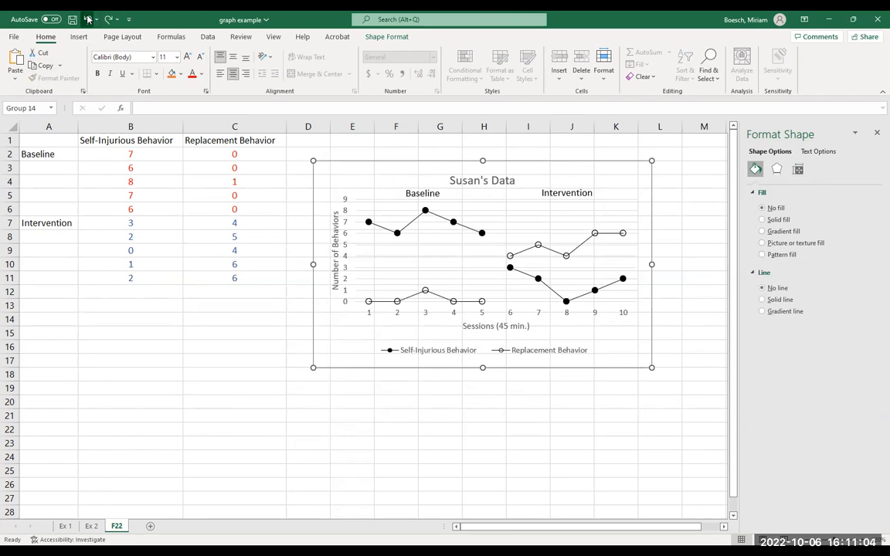
{"action": "left_click", "coordinate": [87, 19]}
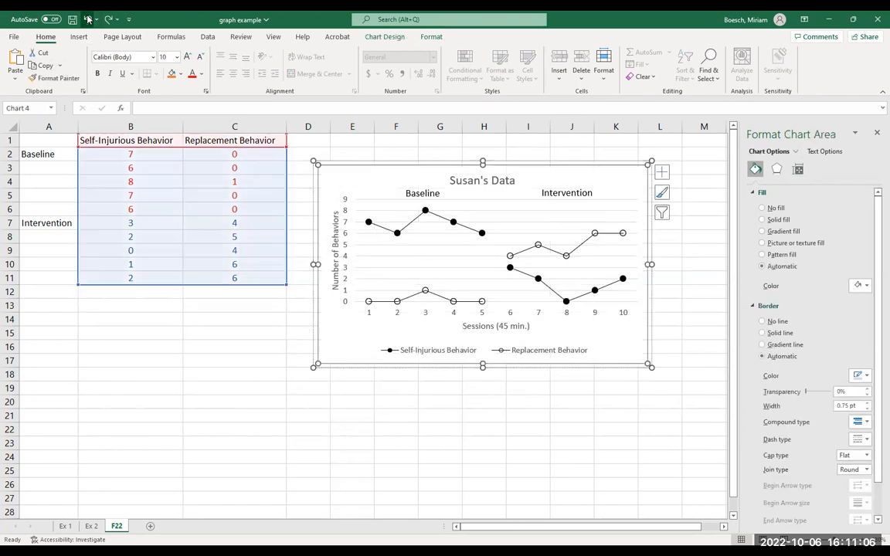
Step: Nudge the grouped chart slightly upward on the F22 sheet
{"action": "key", "text": "ctrl+y"}
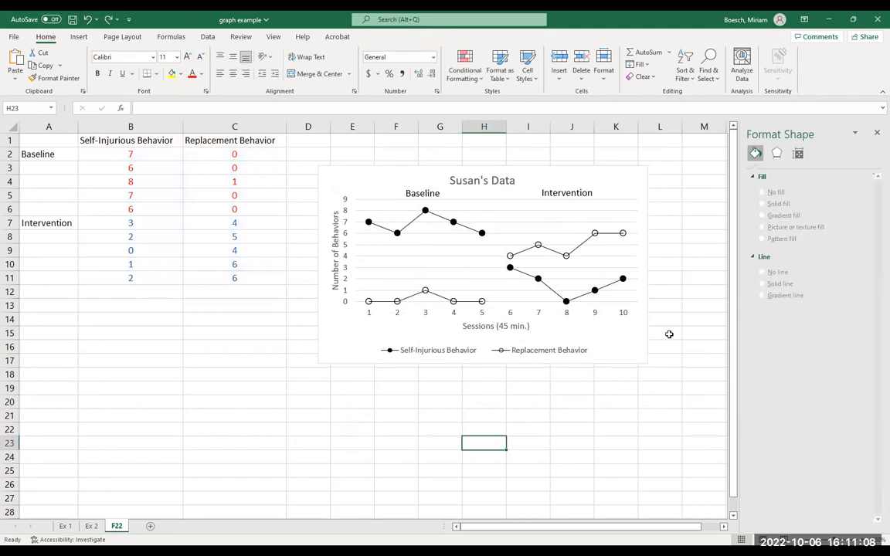
{"action": "left_click_drag", "start_coordinate": [636, 355], "coordinate": [655, 294]}
{"action": "left_click", "coordinate": [626, 443]}
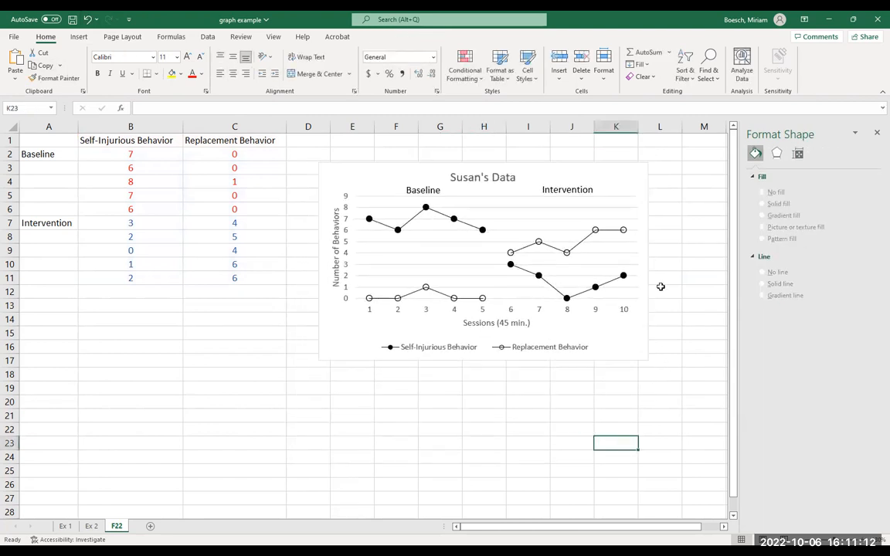
Step: Set the border of the chart area inside the group to no line
{"action": "left_click", "coordinate": [646, 283]}
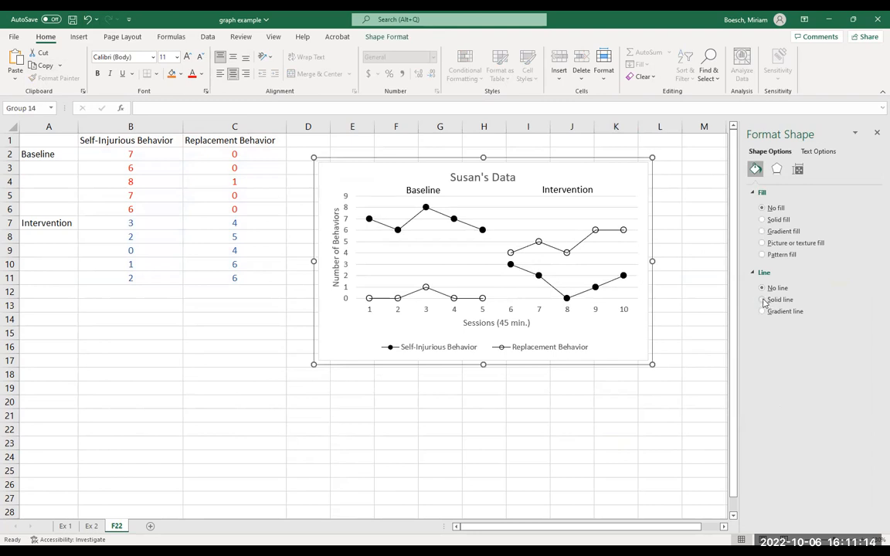
{"action": "left_click", "coordinate": [627, 337]}
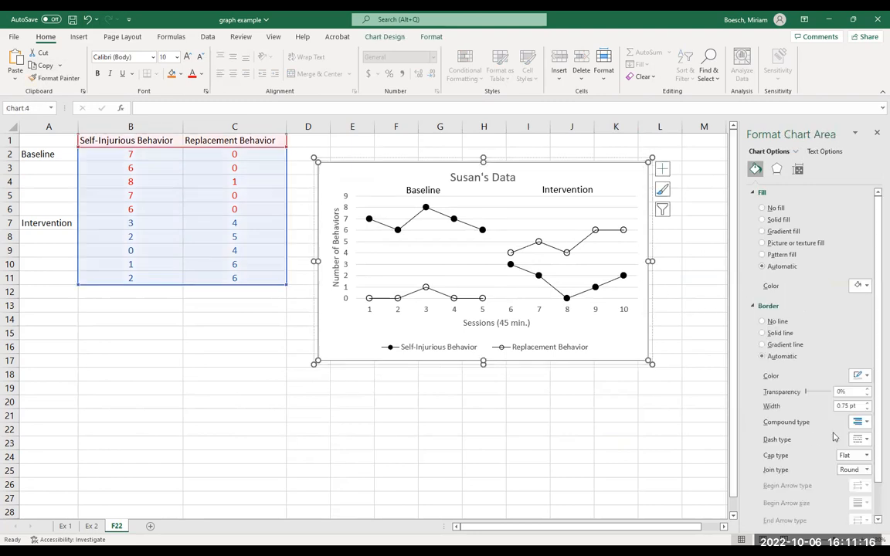
{"action": "left_click", "coordinate": [761, 321]}
{"action": "left_click", "coordinate": [484, 445]}
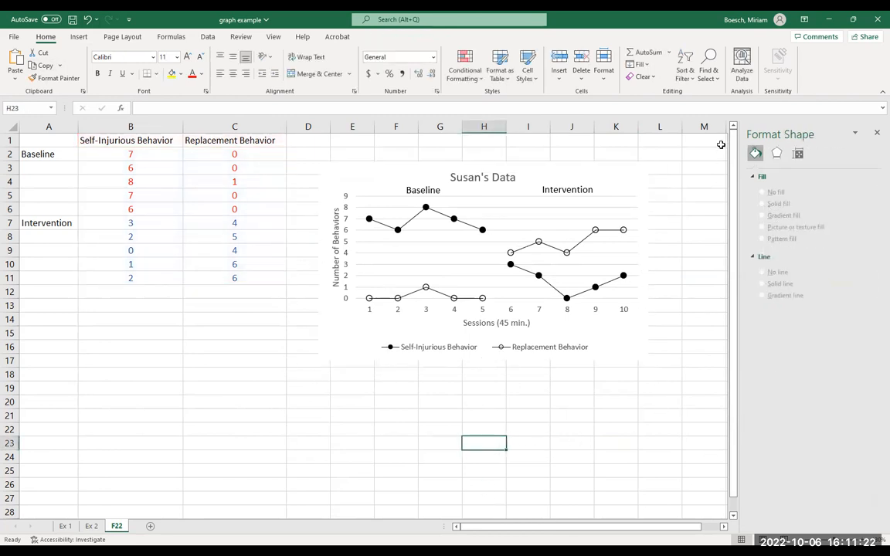
{"action": "left_click", "coordinate": [622, 429]}
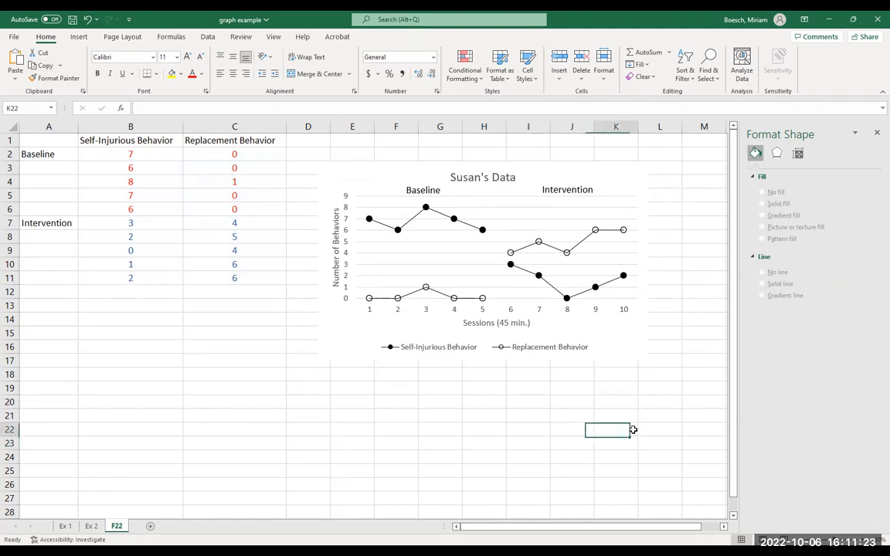
Step: Check the fill and border settings of the group and of its chart area without changing them
{"action": "left_click", "coordinate": [614, 334]}
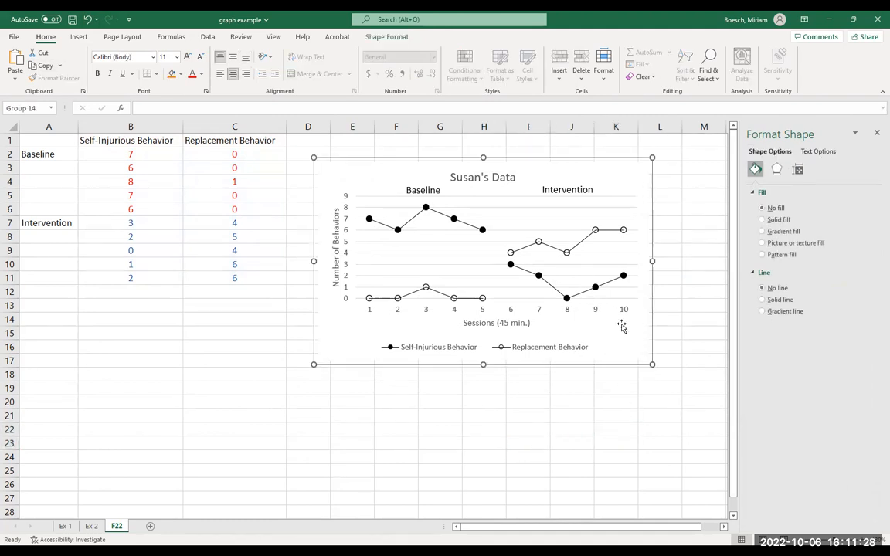
{"action": "left_click", "coordinate": [609, 323]}
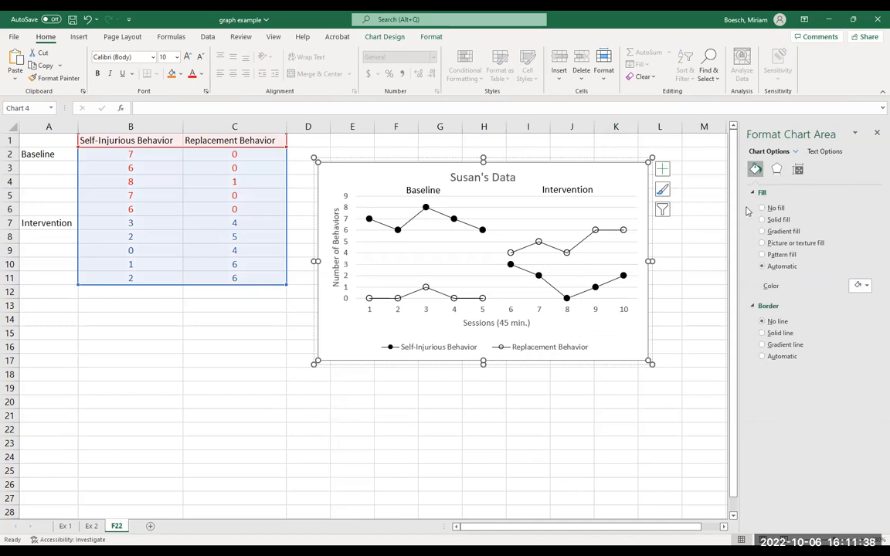
{"action": "left_click", "coordinate": [536, 442]}
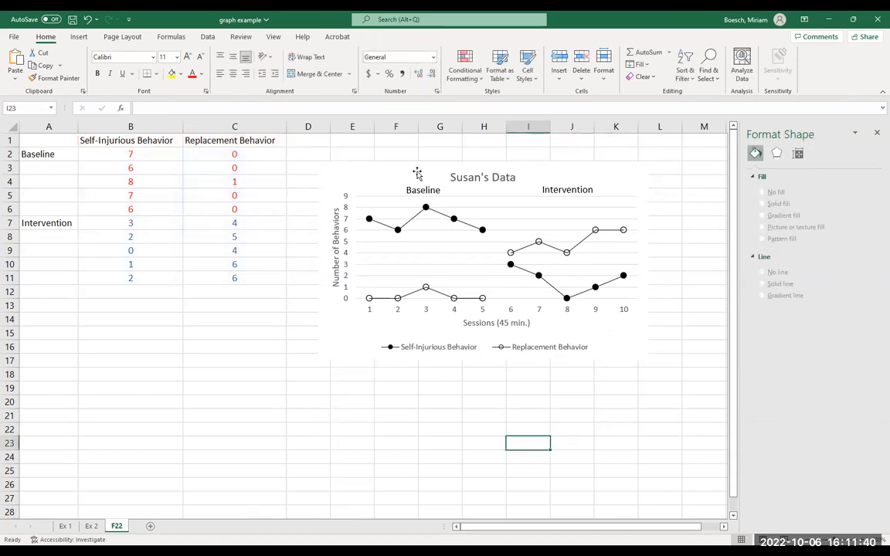
Step: Copy the grouped chart and paste it into the blank Word document Document2
{"action": "left_click", "coordinate": [542, 177]}
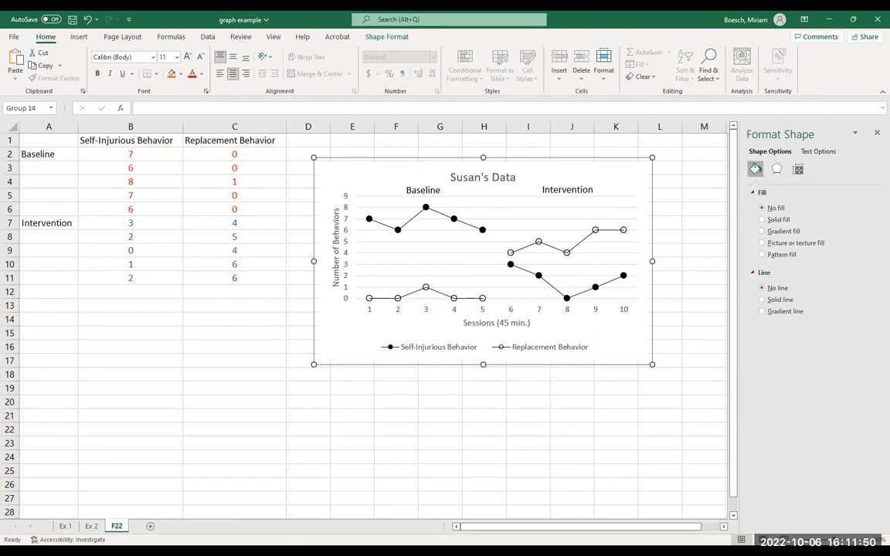
{"action": "left_click", "coordinate": [87, 424]}
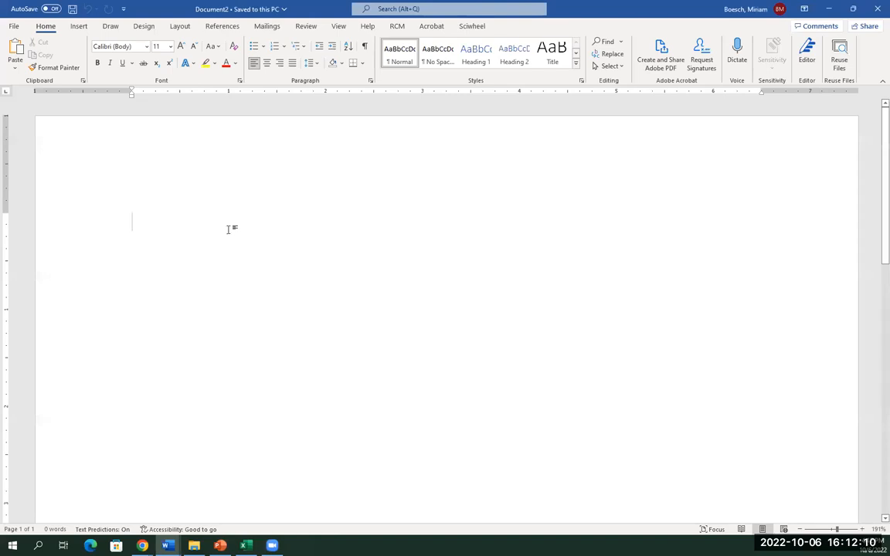
{"action": "key", "text": "ctrl+v"}
{"action": "left_click", "coordinate": [709, 413]}
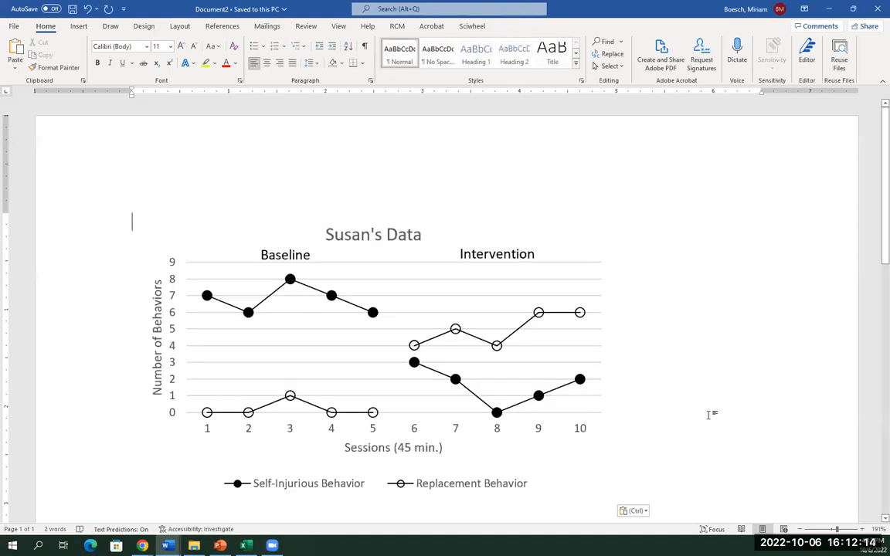
{"action": "scroll", "coordinate": [709, 413], "scroll_direction": "down", "scroll_amount": 1}
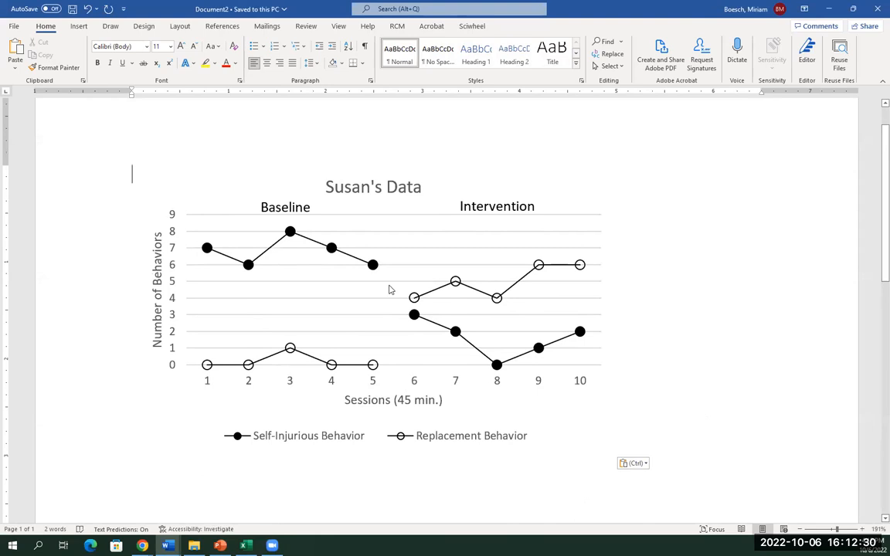
Step: Return to the Excel workbook and delete the major gridlines from the Susan's Data chart
{"action": "left_click", "coordinate": [826, 8]}
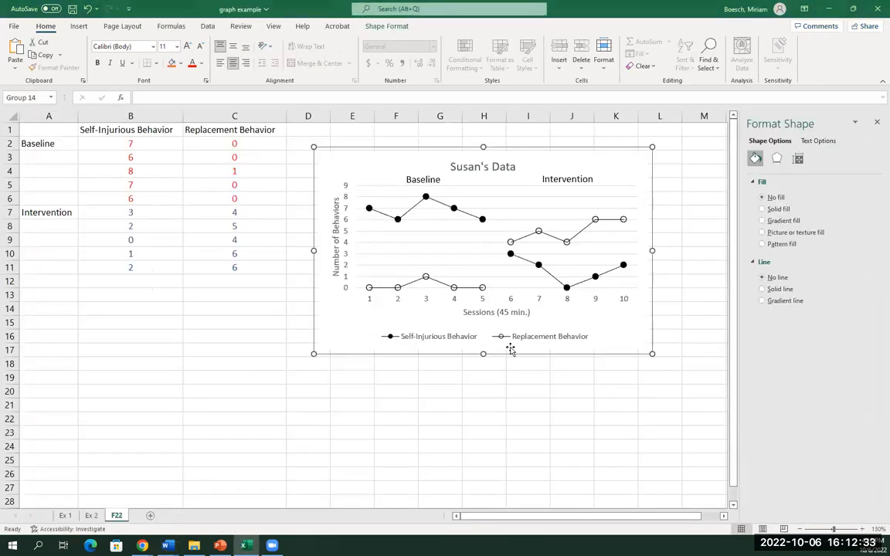
{"action": "left_click", "coordinate": [398, 259]}
{"action": "left_click", "coordinate": [399, 259]}
{"action": "left_click", "coordinate": [400, 258]}
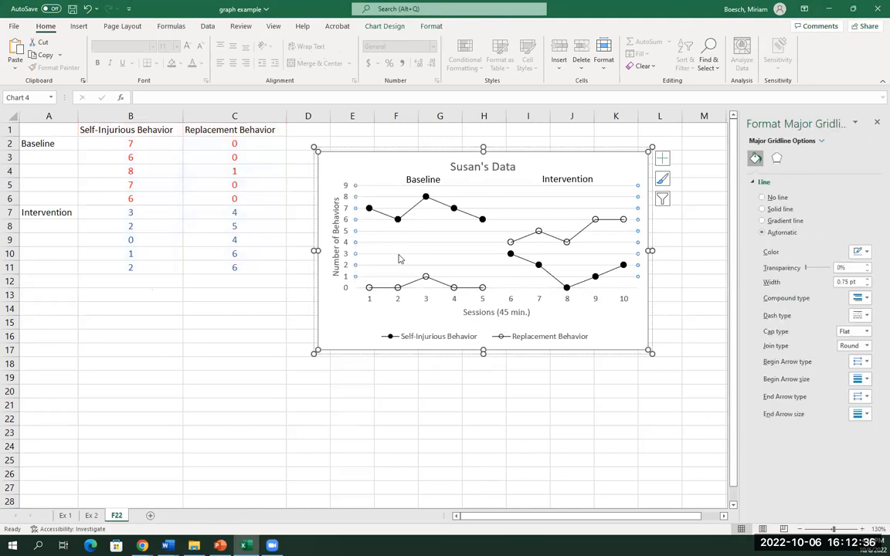
{"action": "key", "text": "Escape"}
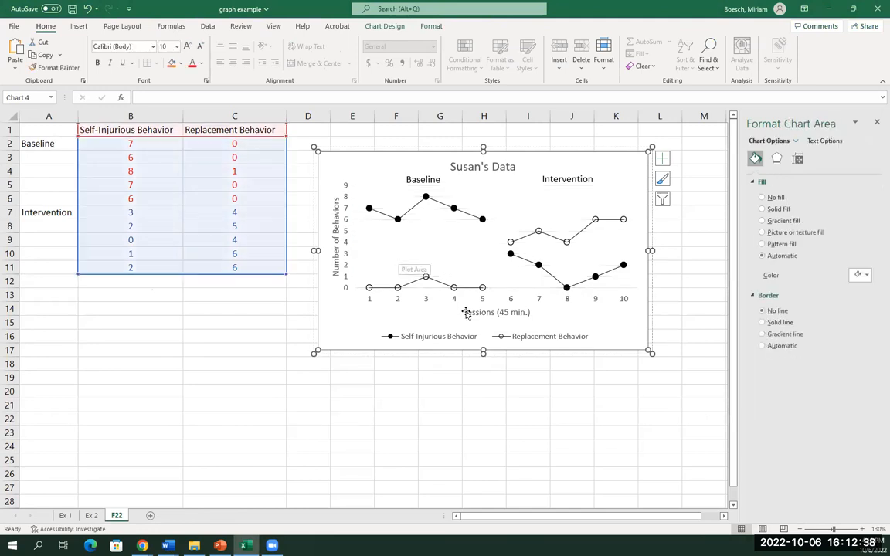
{"action": "left_click", "coordinate": [485, 392]}
Step: Copy the grouped chart without gridlines and paste it into Word's Document2 in place of the chart already there
{"action": "left_click", "coordinate": [332, 317]}
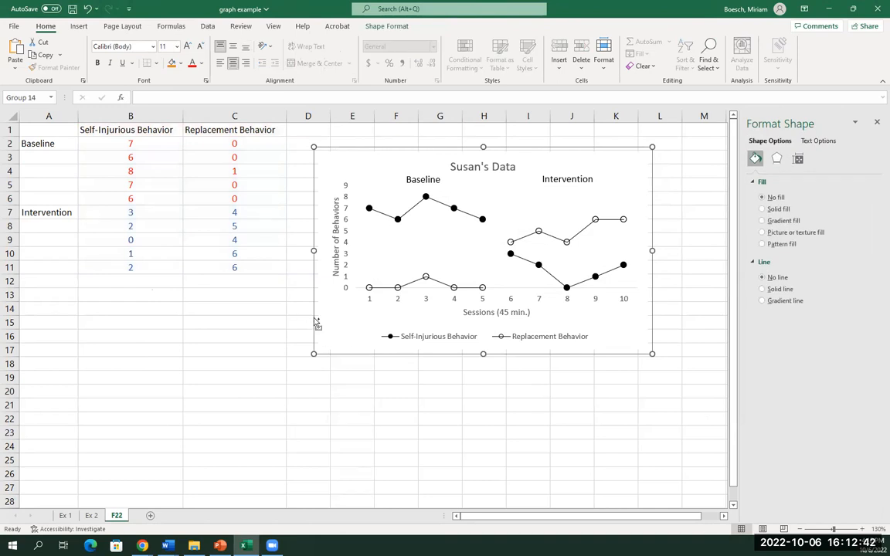
{"action": "left_click", "coordinate": [168, 545]}
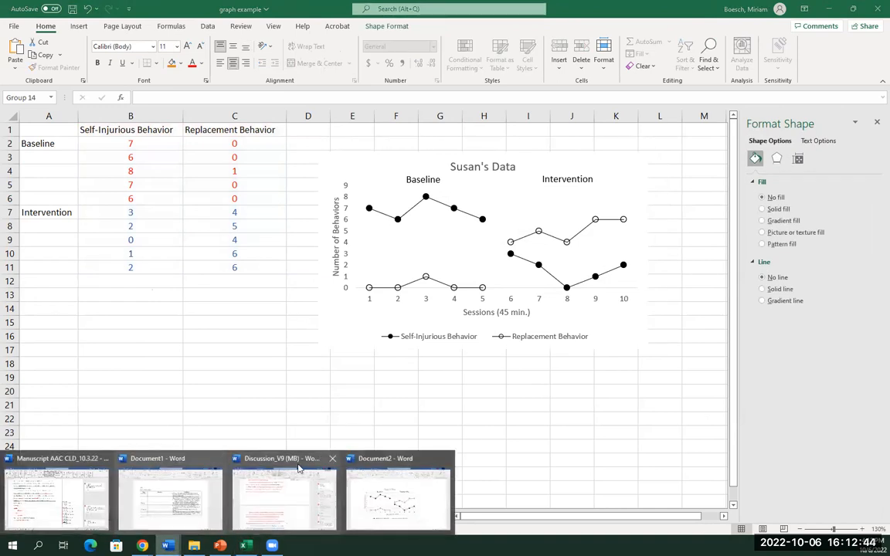
{"action": "left_click", "coordinate": [423, 500]}
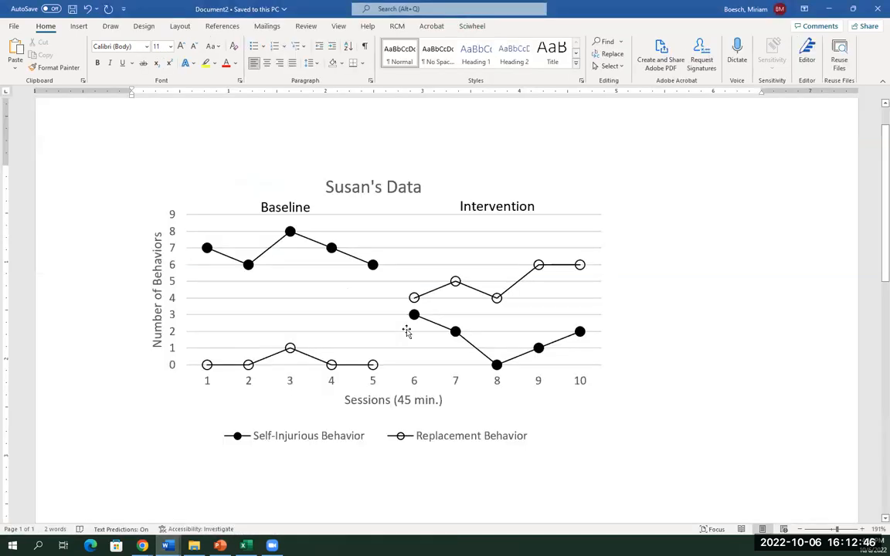
{"action": "left_click", "coordinate": [407, 331]}
{"action": "key", "text": "Delete"}
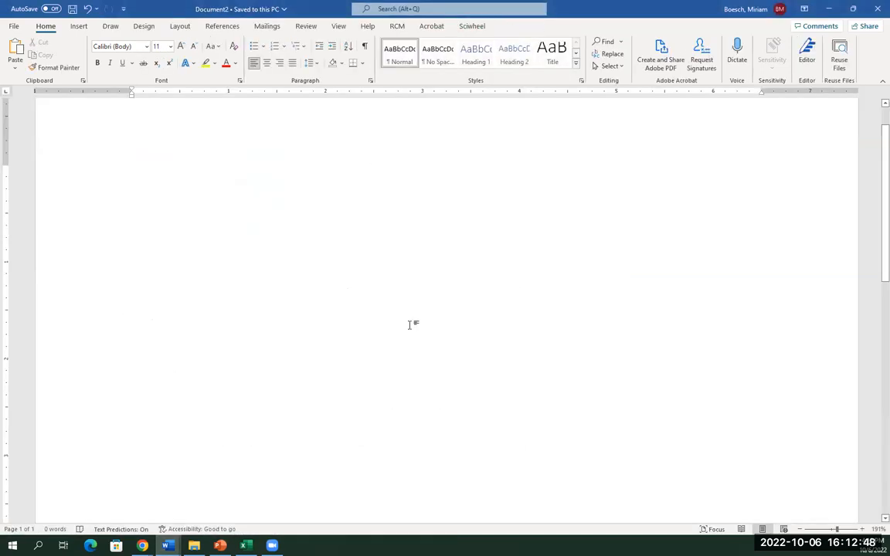
{"action": "key", "text": "ctrl+v"}
{"action": "left_click", "coordinate": [701, 312]}
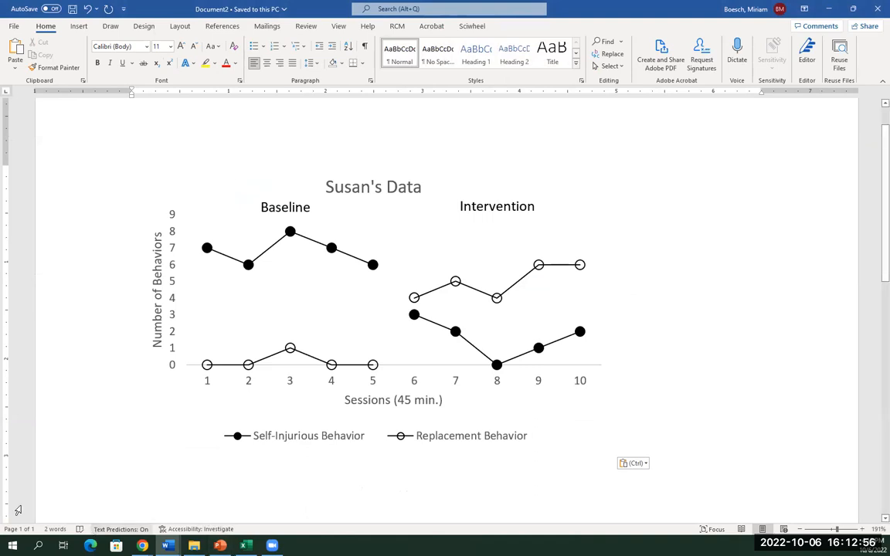
Step: Return to the Excel workbook, move the grouped chart down toward row 22, and move it back up beside the data table
{"action": "left_click", "coordinate": [831, 9]}
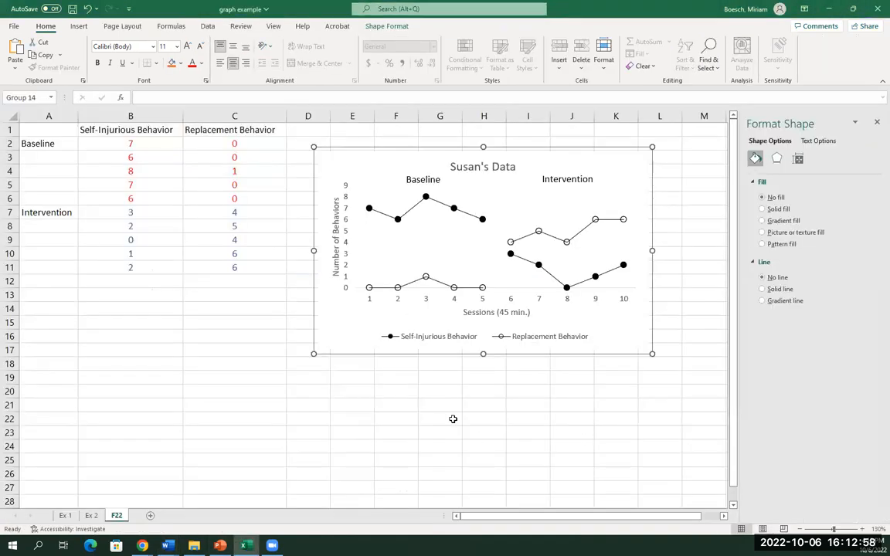
{"action": "left_click_drag", "start_coordinate": [509, 357], "coordinate": [462, 423]}
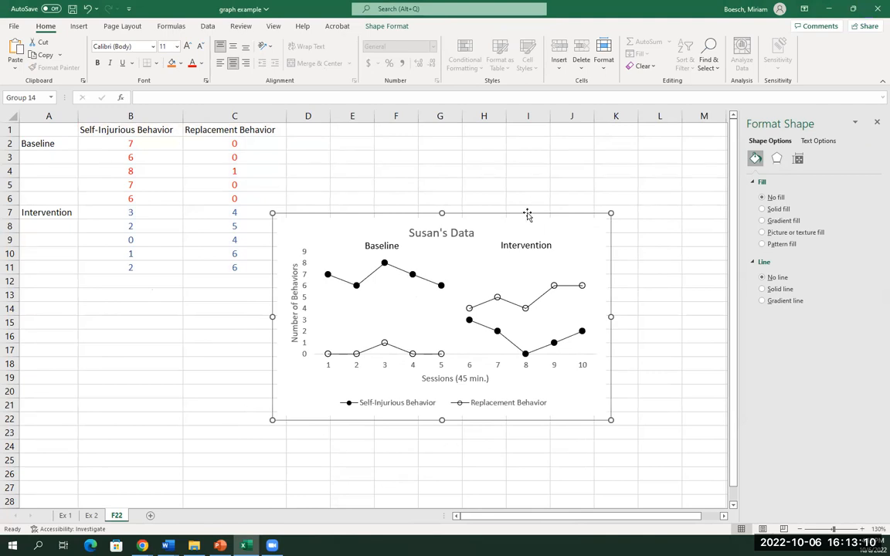
{"action": "left_click_drag", "start_coordinate": [529, 213], "coordinate": [578, 150]}
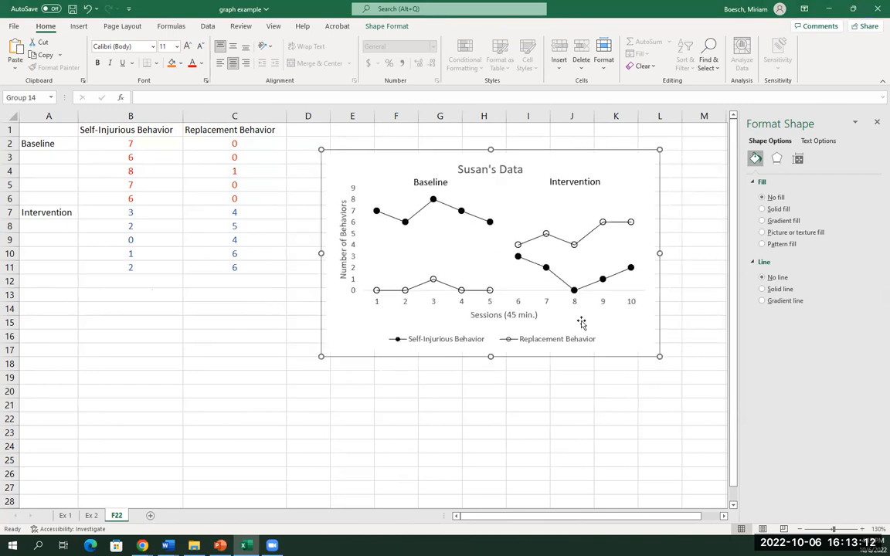
{"action": "left_click", "coordinate": [532, 421]}
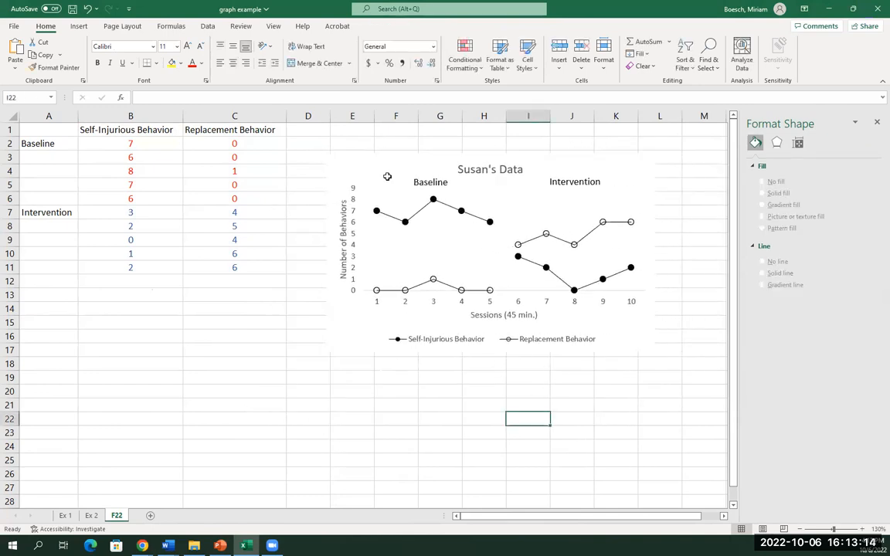
Step: Draw a vertical straight line about 1.84" tall in the empty area between the data table and the chart, from about row 12 to row 20
{"action": "left_click", "coordinate": [80, 26]}
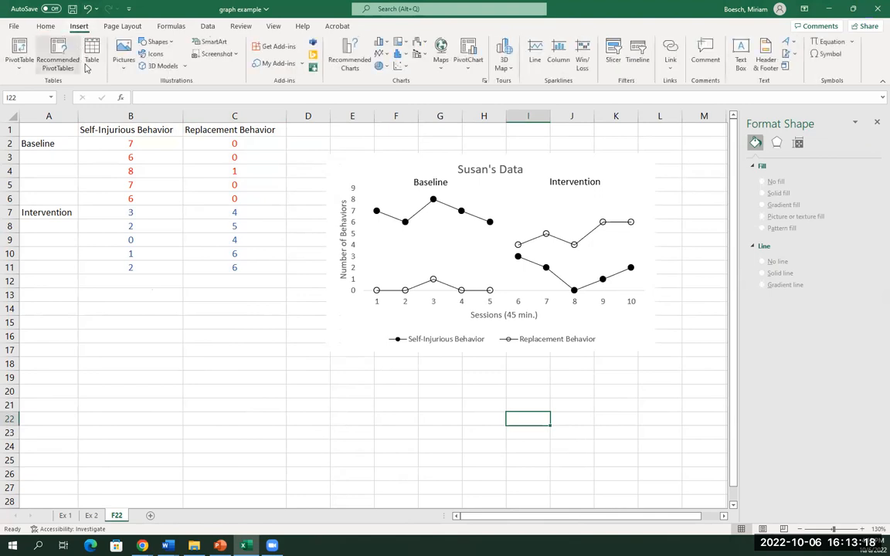
{"action": "left_click", "coordinate": [162, 43]}
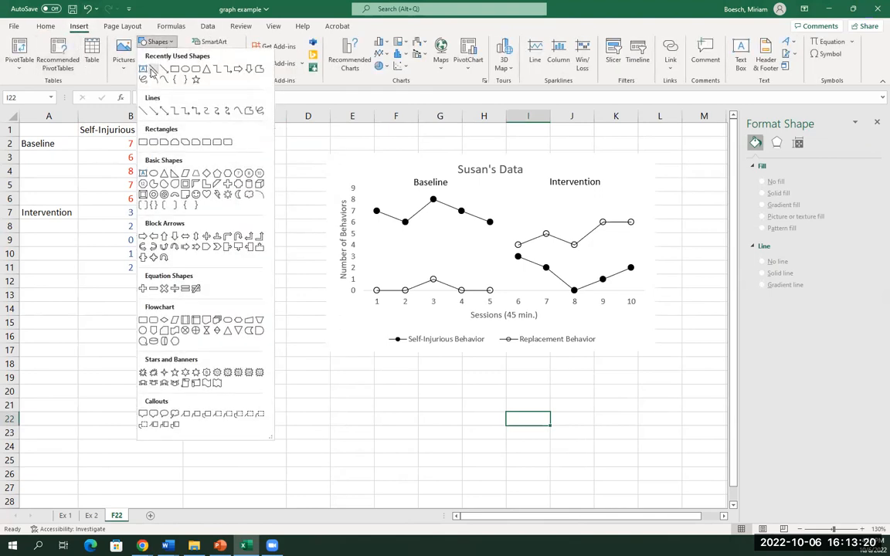
{"action": "left_click", "coordinate": [152, 71]}
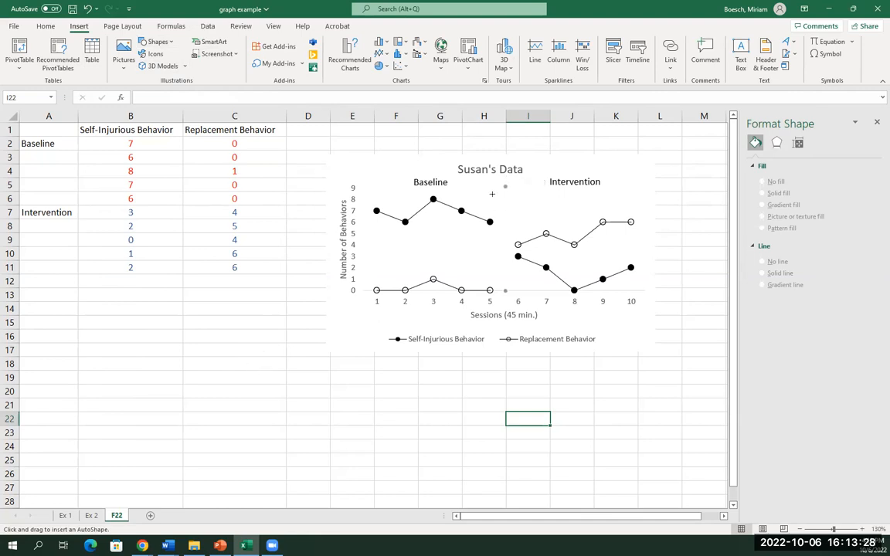
{"action": "mouse_move", "coordinate": [287, 274]}
{"action": "left_mouse_down"}
{"action": "mouse_move", "coordinate": [293, 415]}
{"action": "mouse_move", "coordinate": [288, 398]}
{"action": "left_mouse_up"}
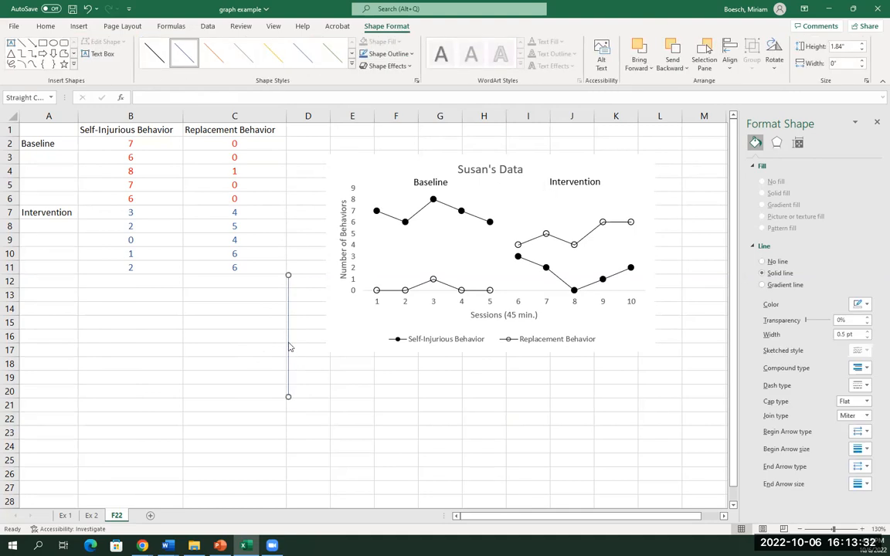
Step: Set the new vertical line's colour to black and its dash type to a dashed style
{"action": "right_click", "coordinate": [290, 345]}
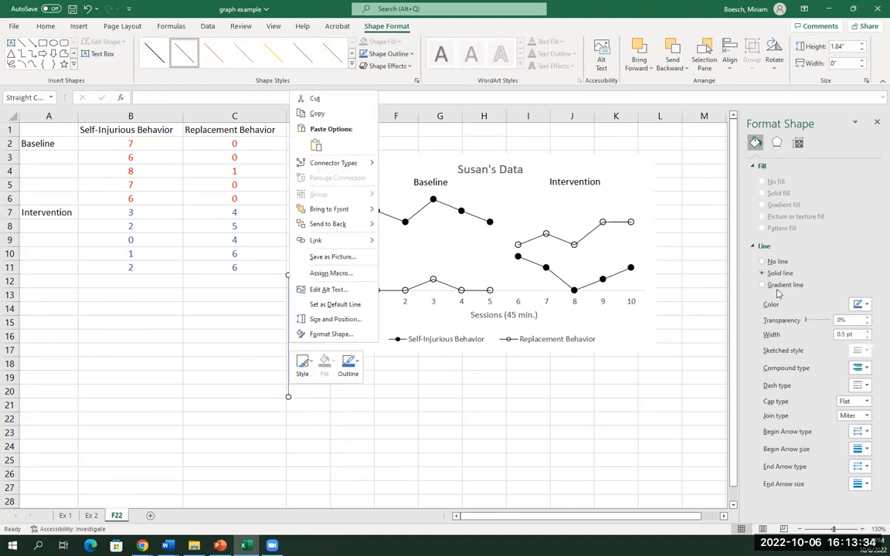
{"action": "left_click", "coordinate": [307, 394]}
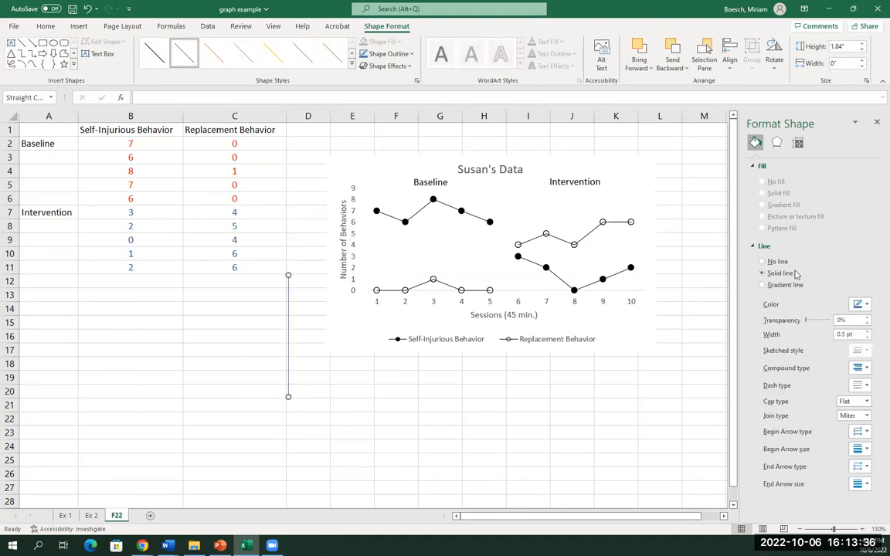
{"action": "left_click", "coordinate": [866, 304]}
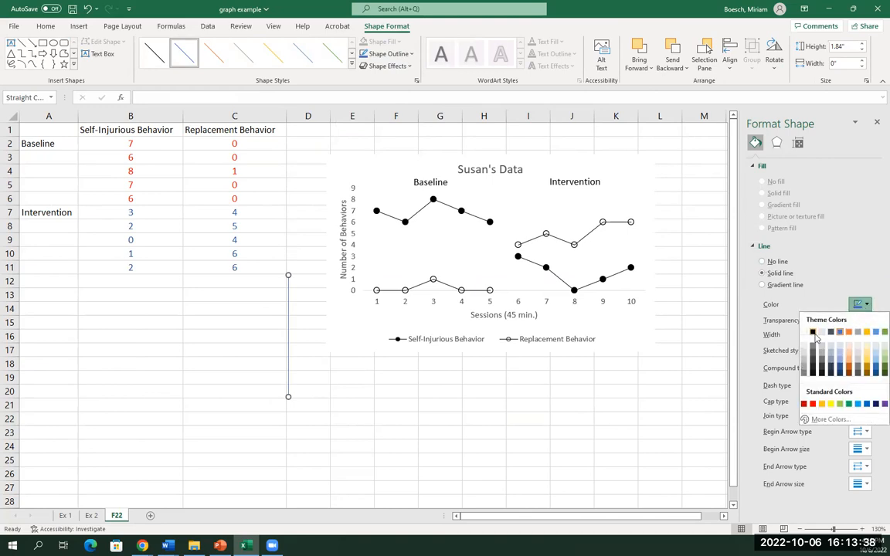
{"action": "left_click", "coordinate": [811, 334]}
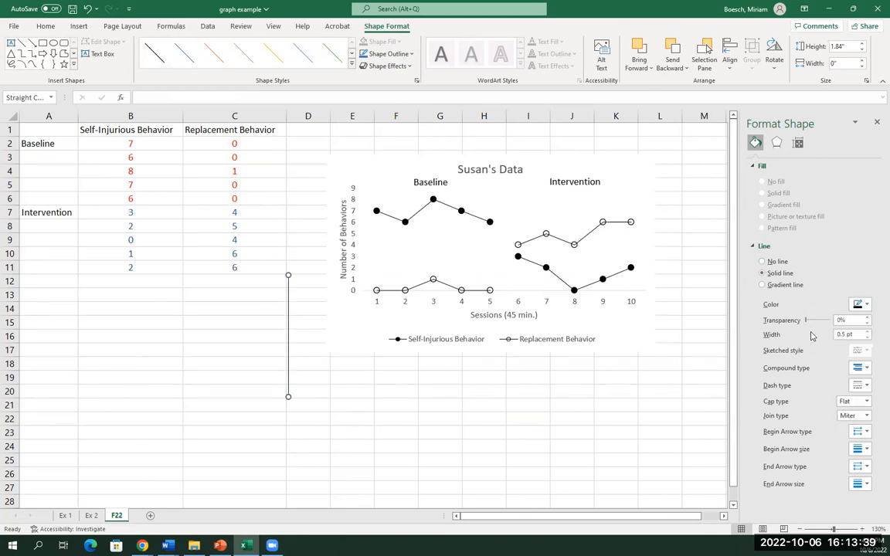
{"action": "left_click", "coordinate": [867, 386]}
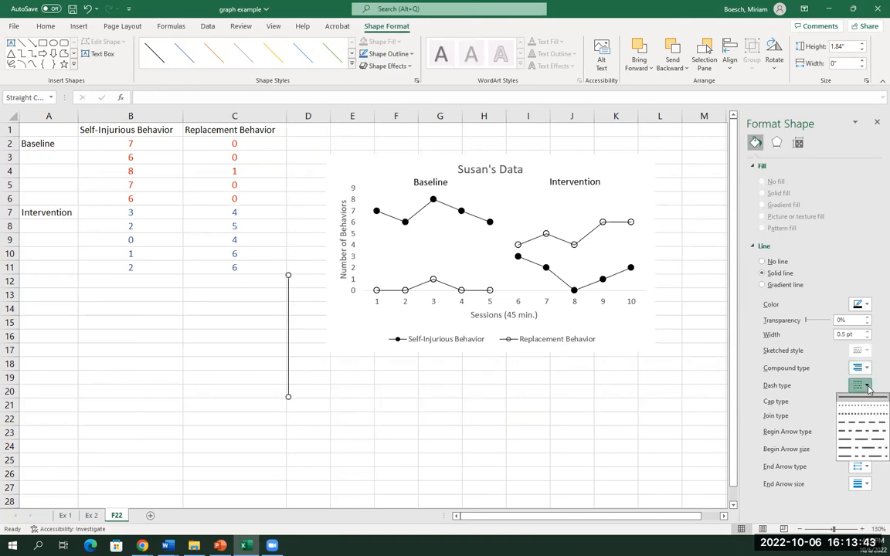
{"action": "left_click", "coordinate": [862, 442]}
{"action": "left_click", "coordinate": [440, 446]}
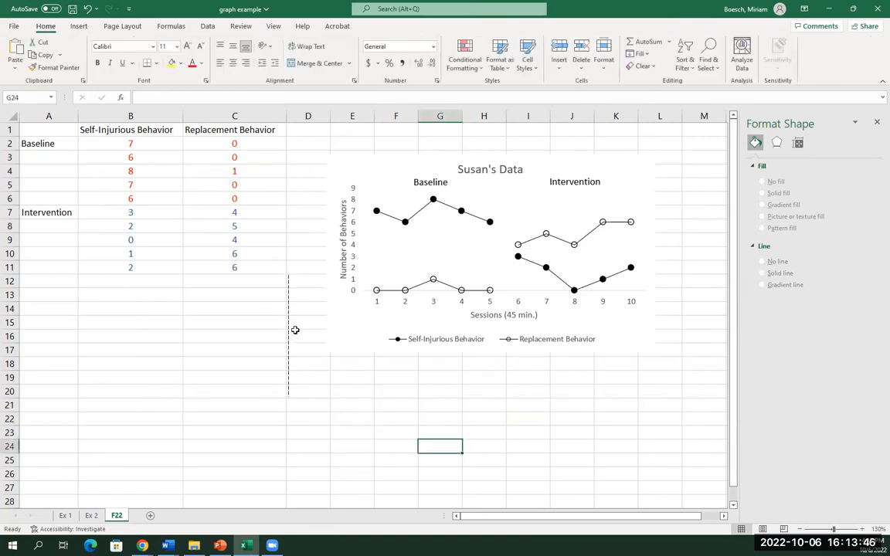
Step: Move the dashed vertical line onto the chart between sessions 5 and 6, and shorten its lower end to the horizontal axis
{"action": "left_click", "coordinate": [288, 329]}
{"action": "left_click_drag", "start_coordinate": [288, 329], "coordinate": [506, 239]}
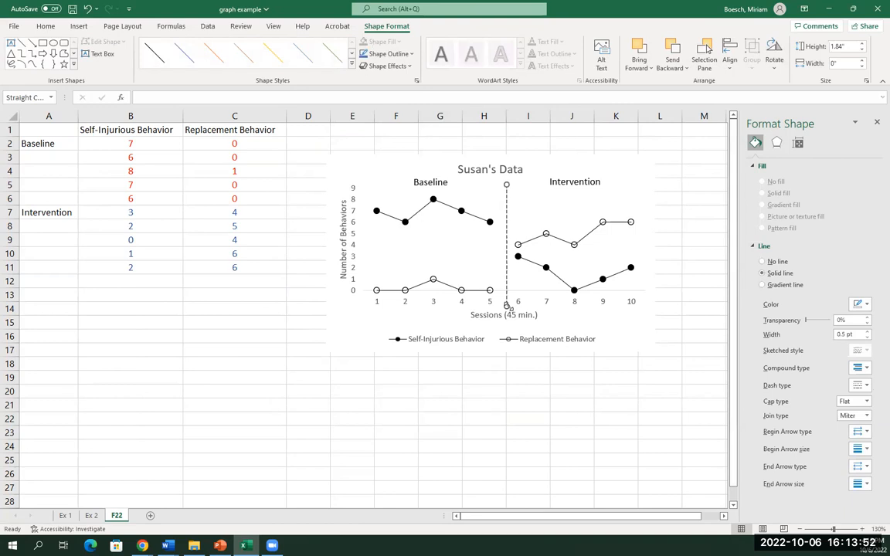
{"action": "left_click_drag", "start_coordinate": [508, 306], "coordinate": [508, 290]}
{"action": "left_click", "coordinate": [568, 459]}
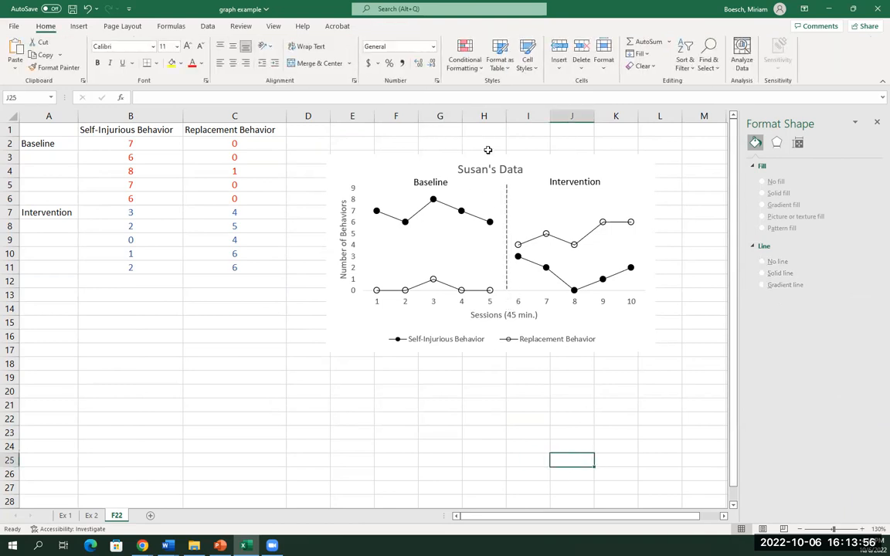
Step: Group the dashed phase-change line with the chart group
{"action": "left_click", "coordinate": [630, 173]}
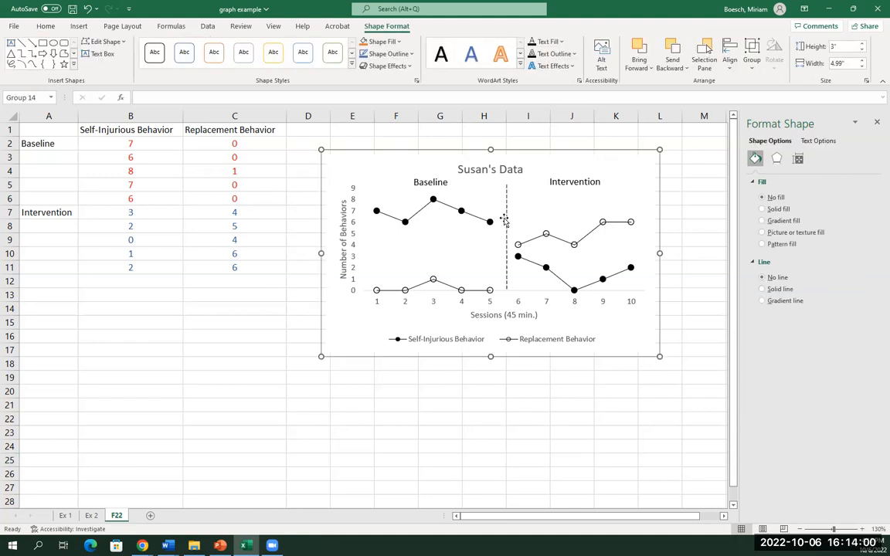
{"action": "left_click", "coordinate": [504, 220]}
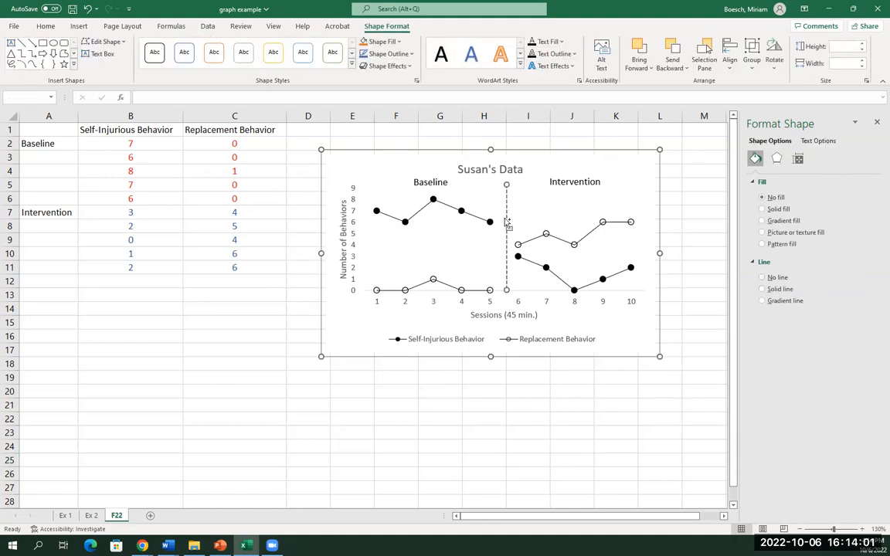
{"action": "left_click", "coordinate": [752, 60]}
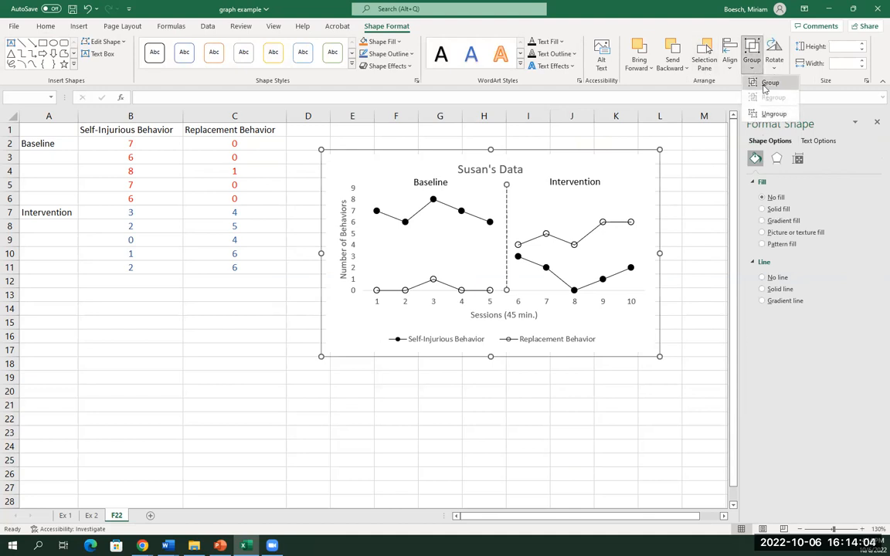
{"action": "left_click", "coordinate": [764, 87]}
{"action": "left_click", "coordinate": [533, 431]}
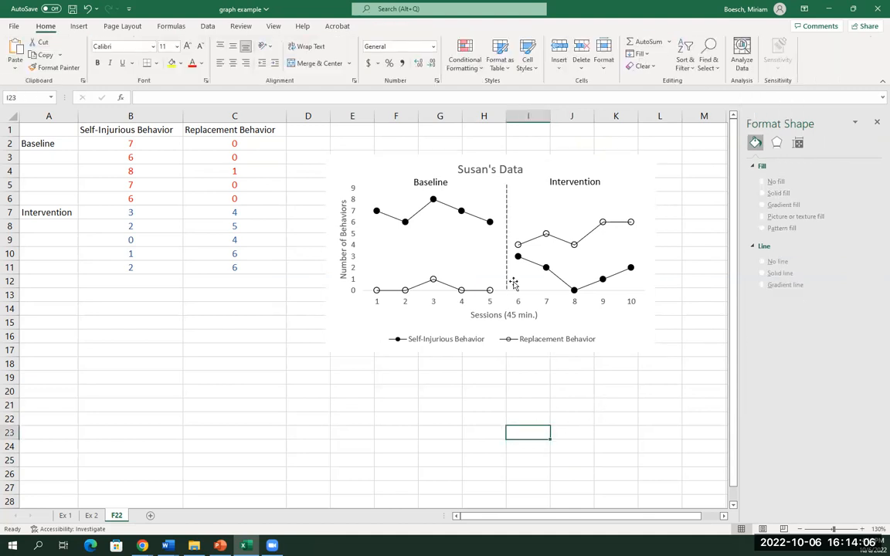
Step: Copy the regrouped chart with its phase-change line and paste it into Word's Document2 in place of the old chart
{"action": "left_click", "coordinate": [578, 164]}
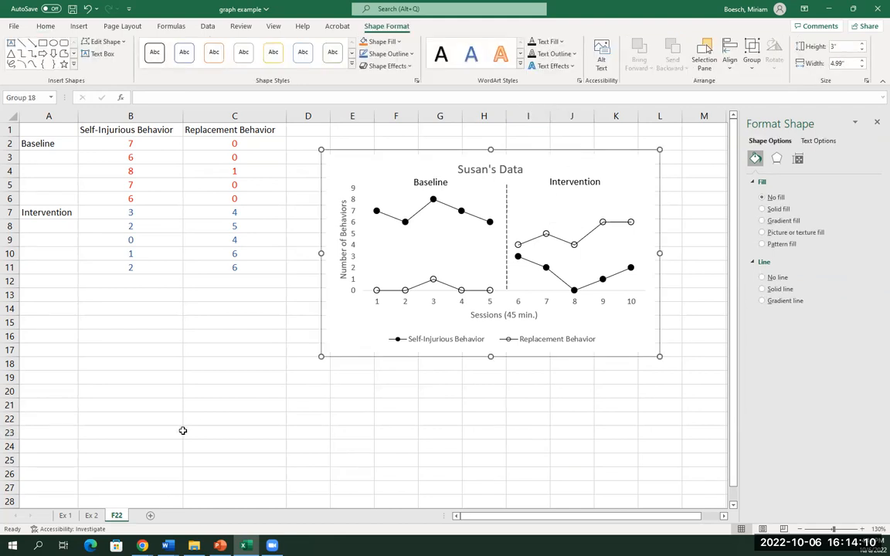
{"action": "mouse_move", "coordinate": [168, 545]}
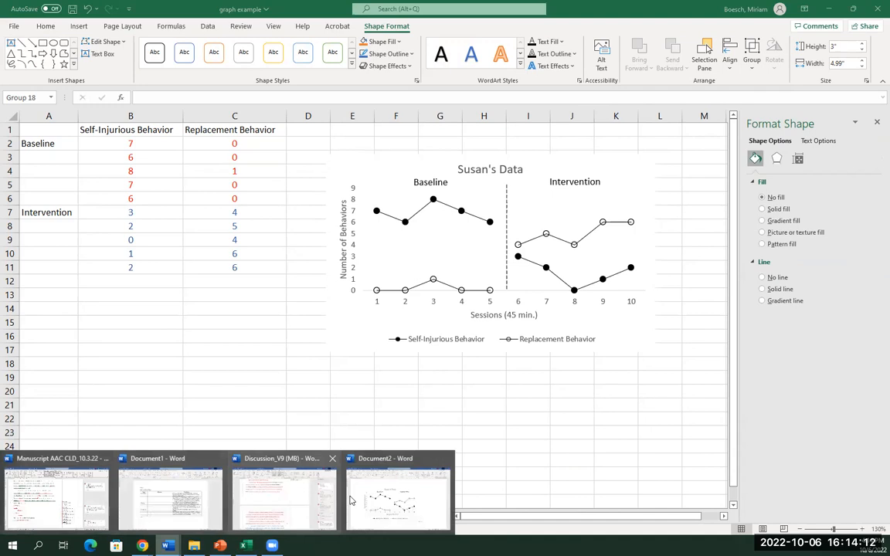
{"action": "left_click", "coordinate": [391, 518]}
{"action": "left_click", "coordinate": [518, 252]}
{"action": "key", "text": "Delete"}
{"action": "key", "text": "ctrl+v"}
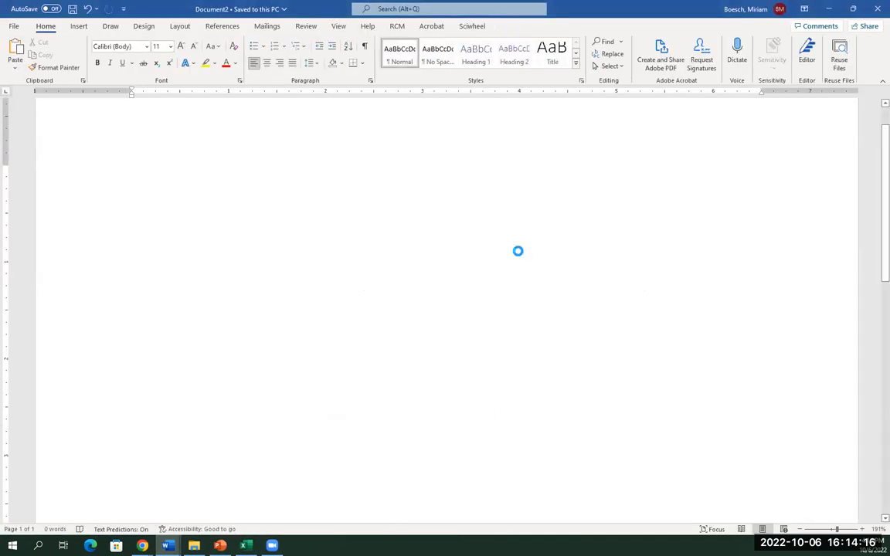
{"action": "left_click", "coordinate": [699, 298]}
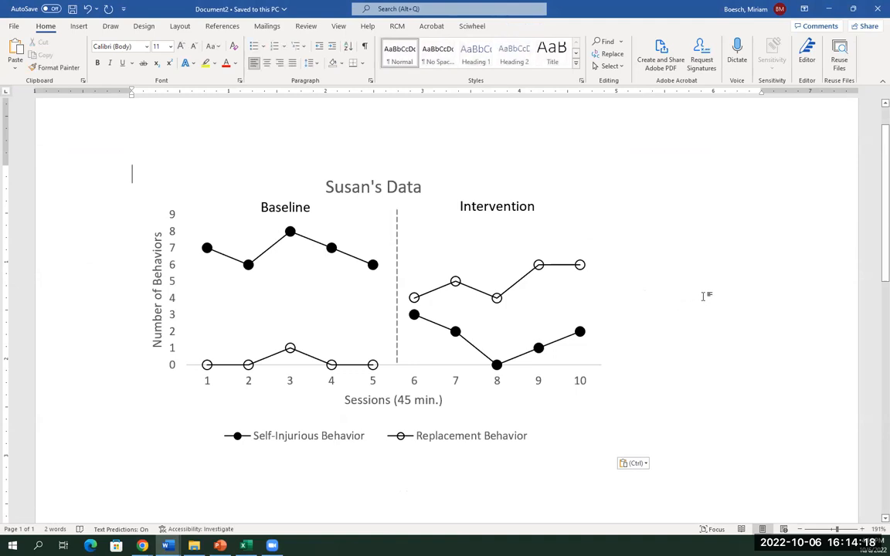